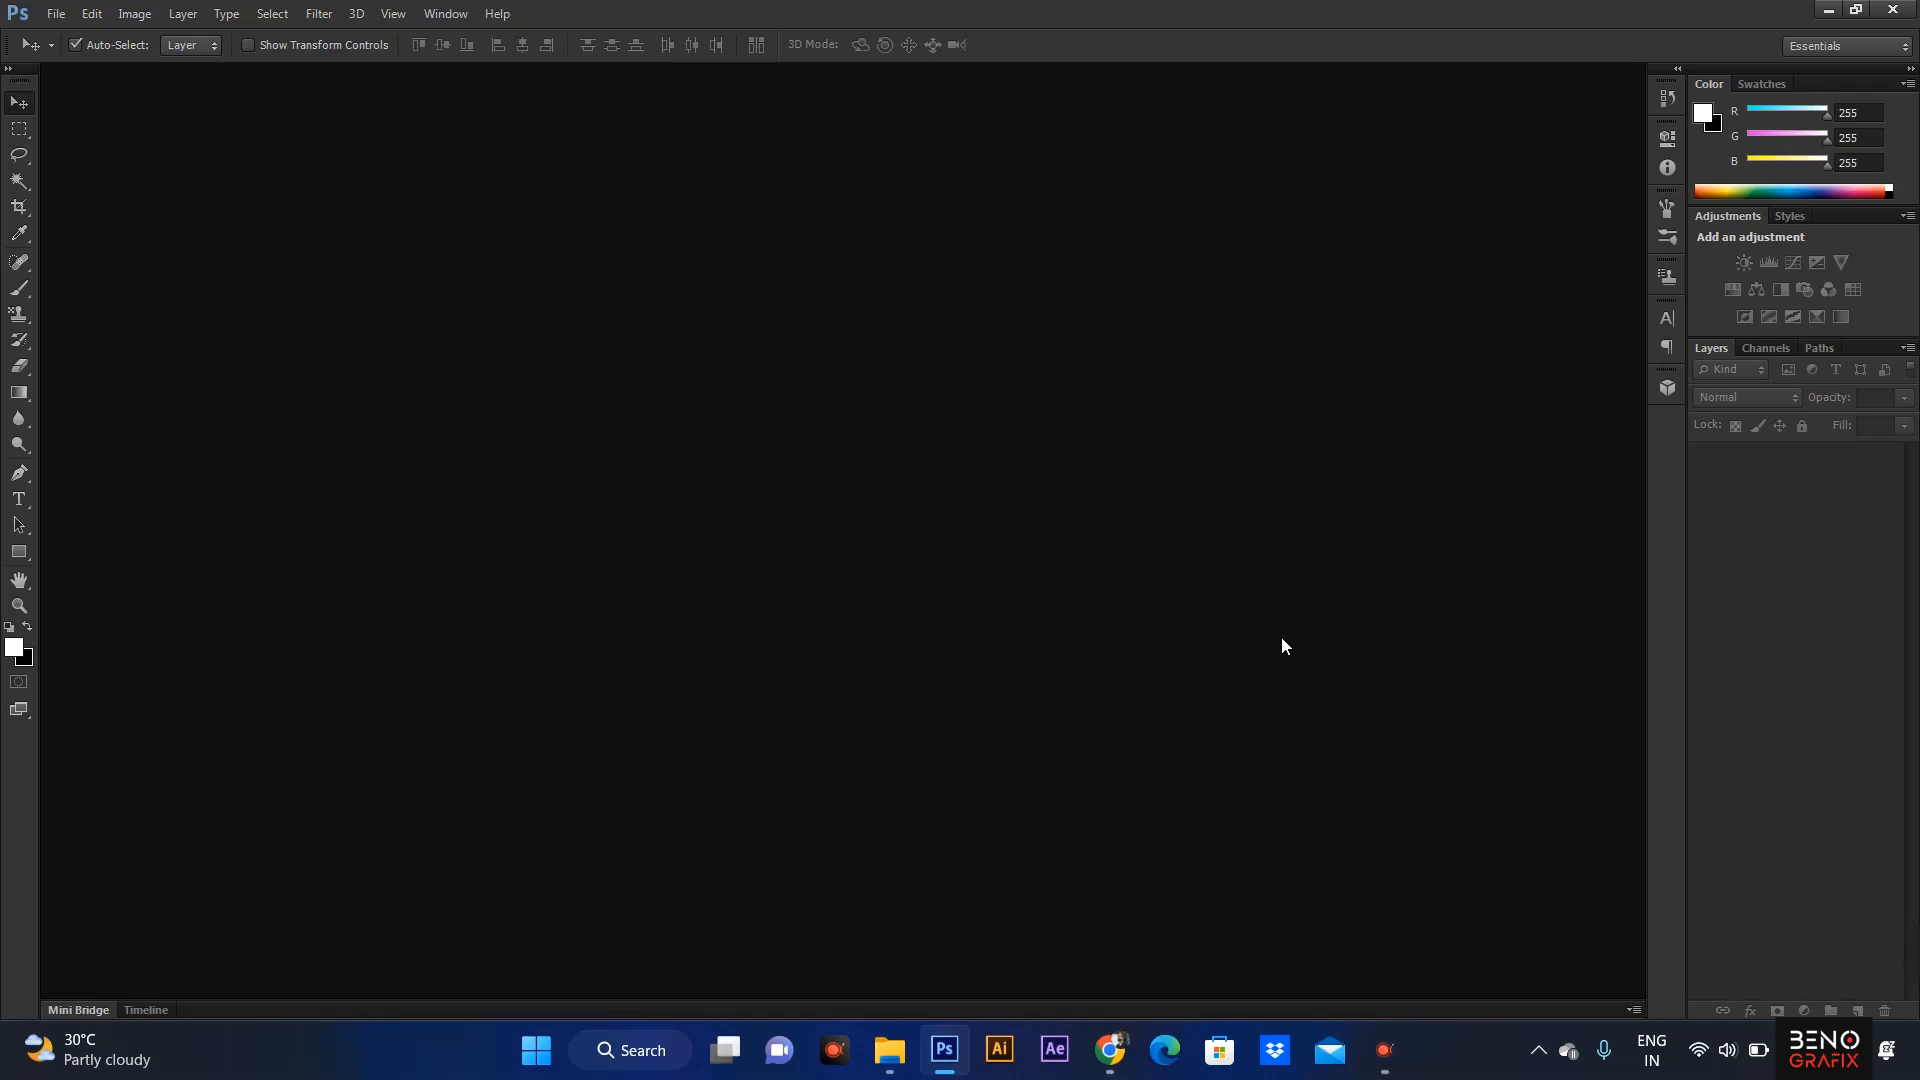
Step: Show the history brush tool group and select the History Brush Tool
{"action": "left_click", "coordinate": [26, 342]}
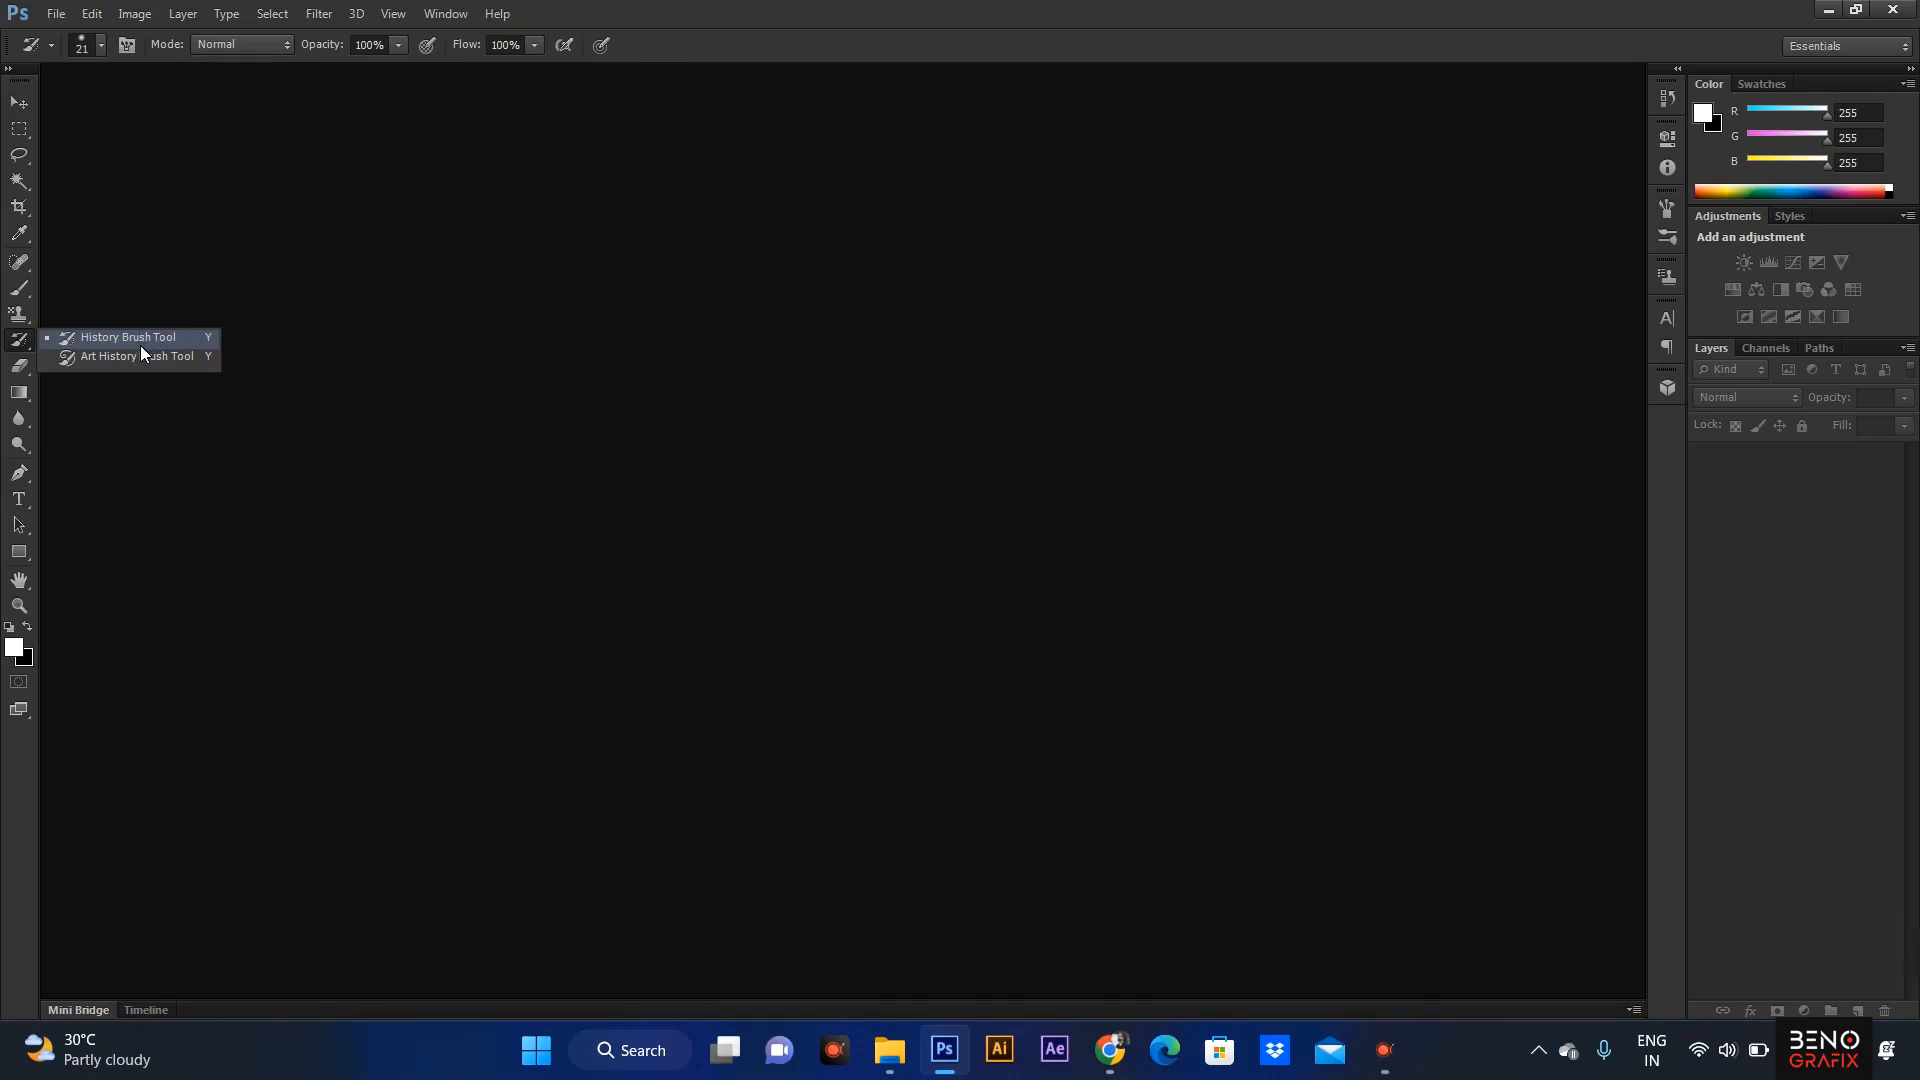
{"action": "left_click", "coordinate": [140, 345]}
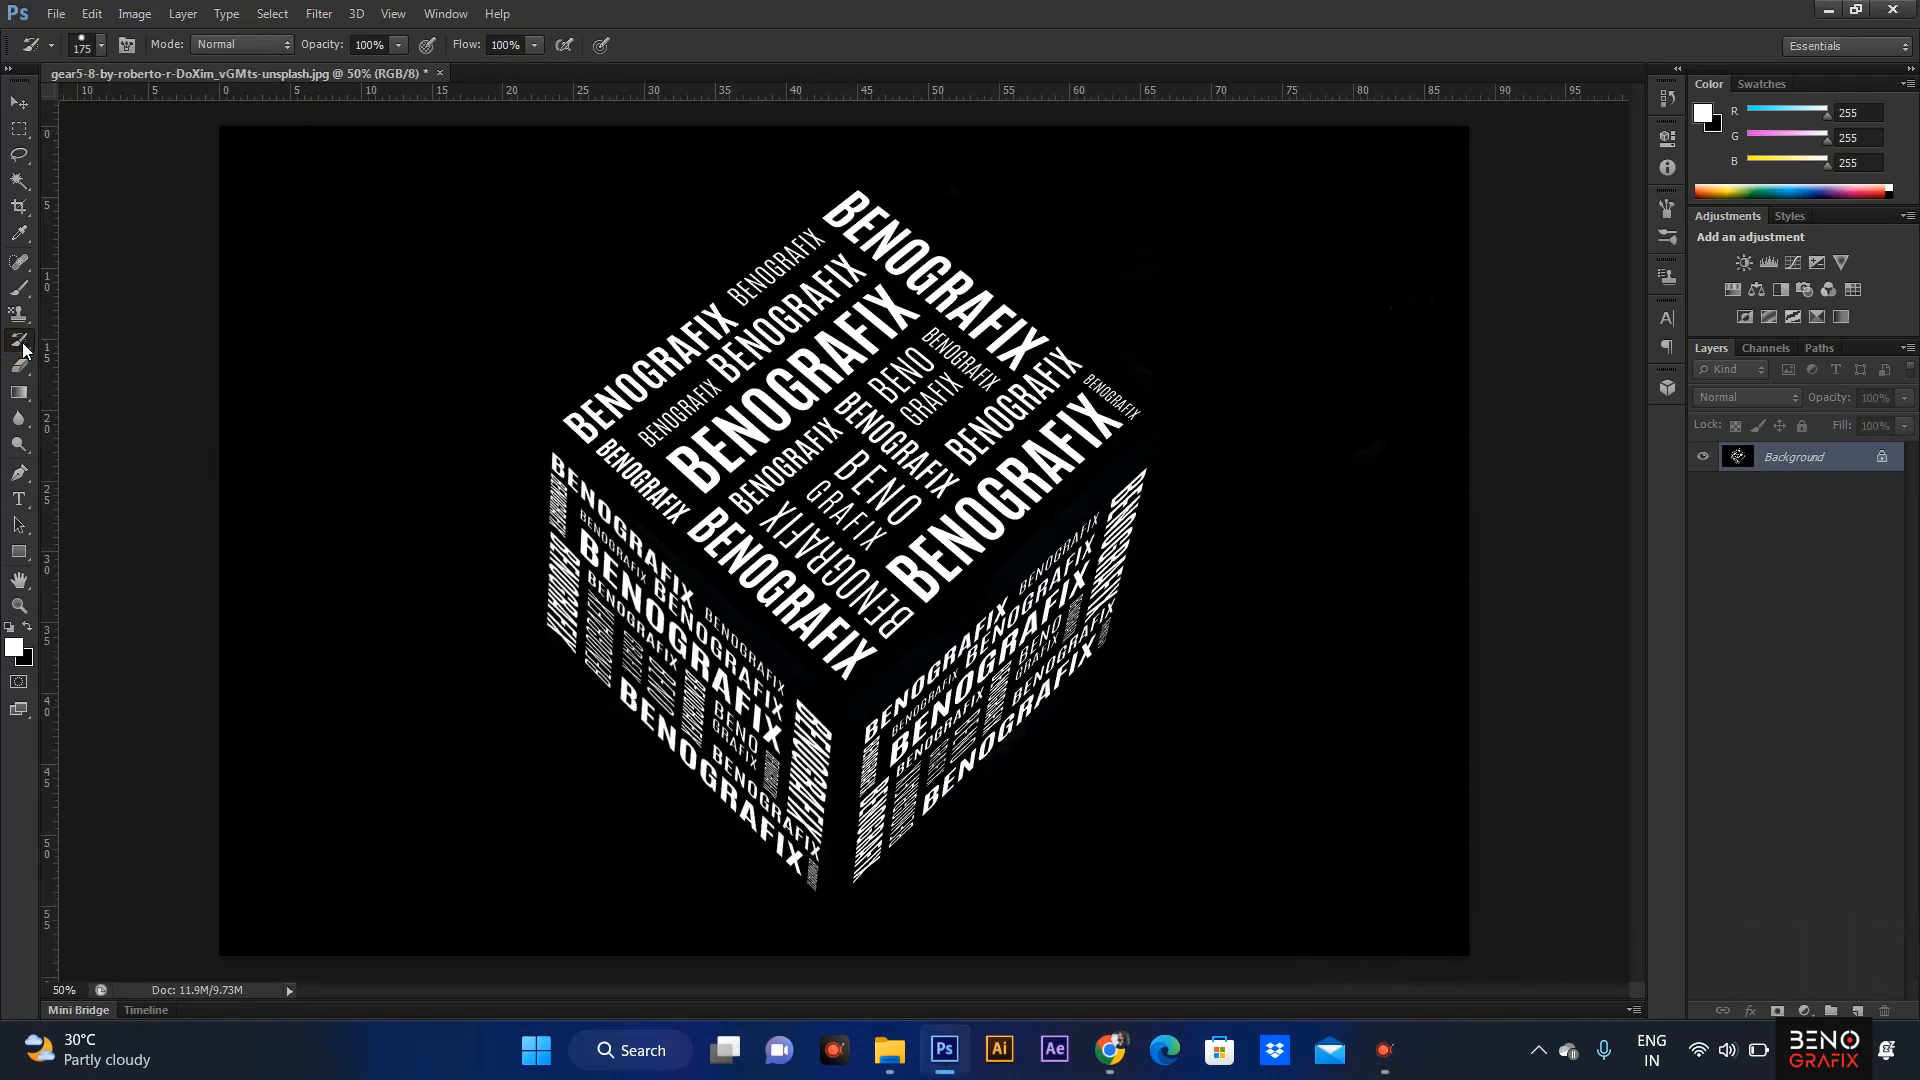
{"action": "right_click", "coordinate": [22, 344]}
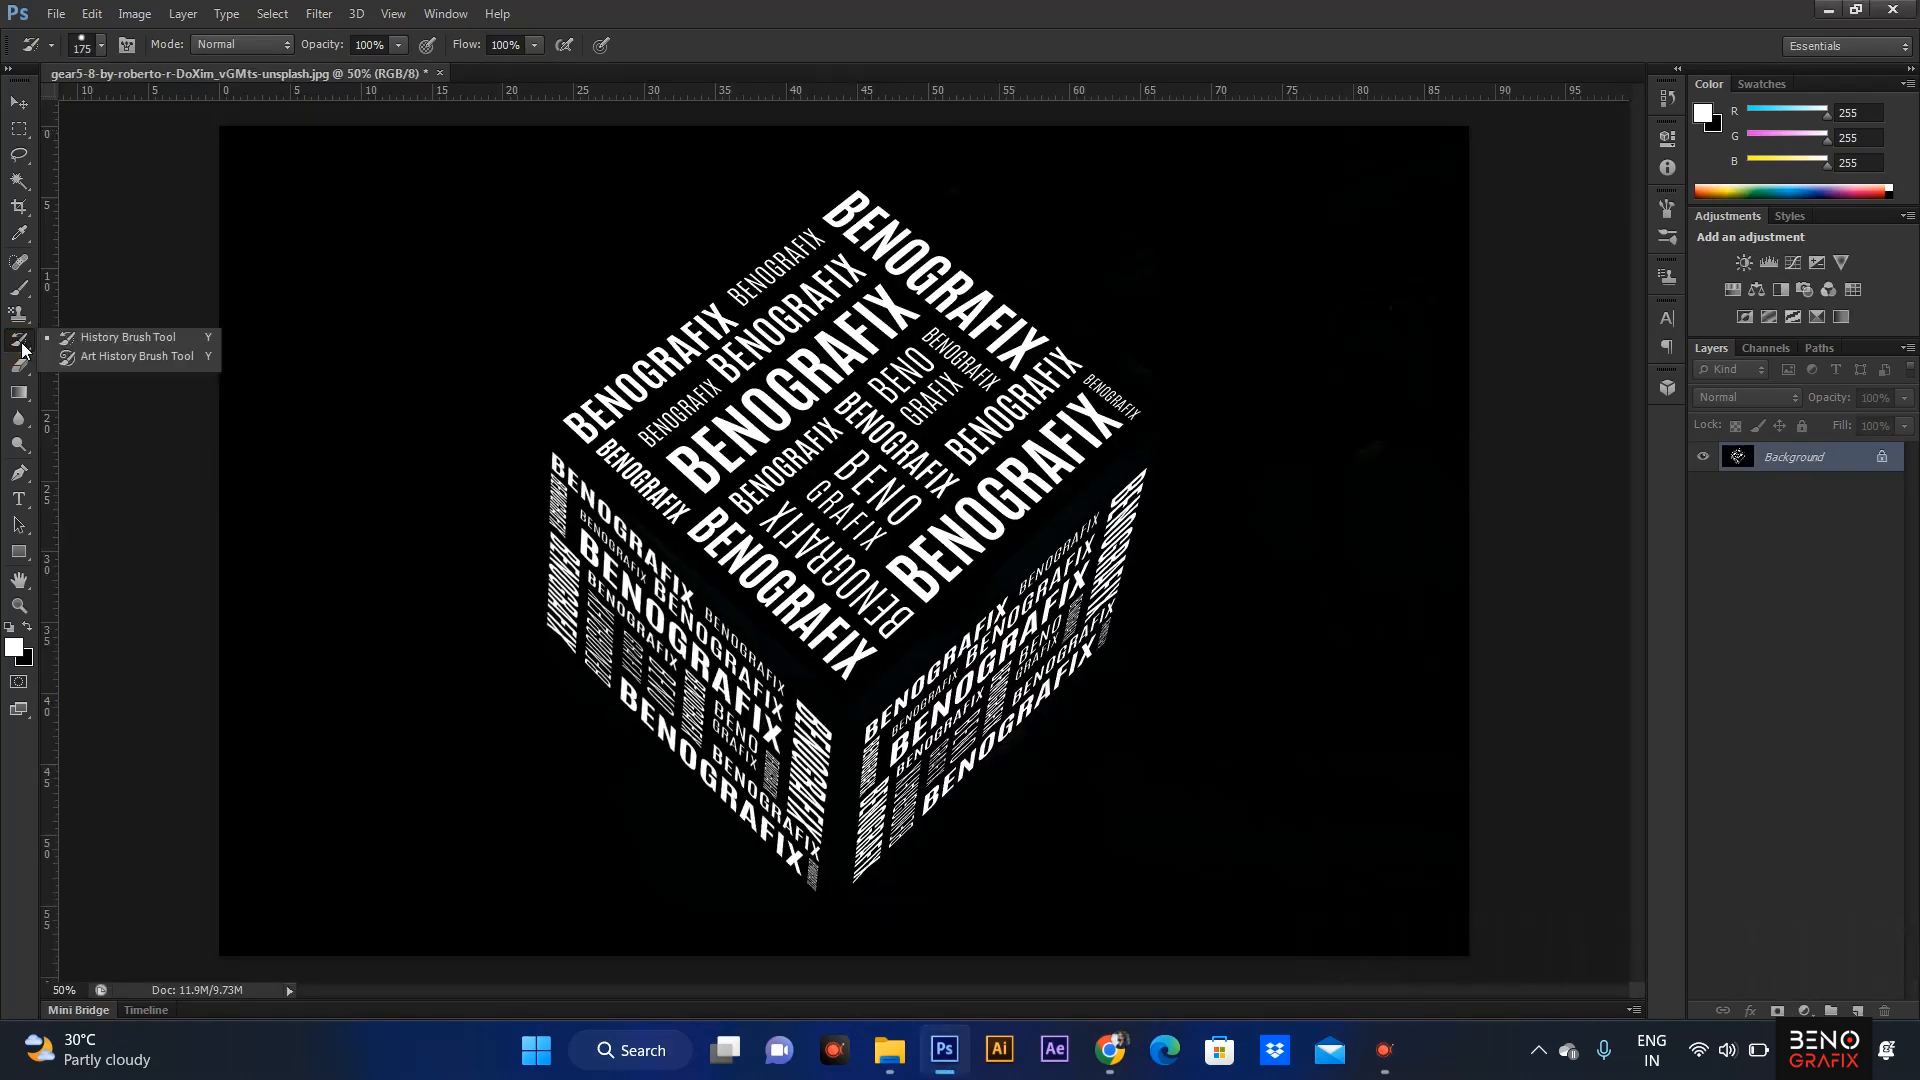
{"action": "left_click", "coordinate": [124, 340]}
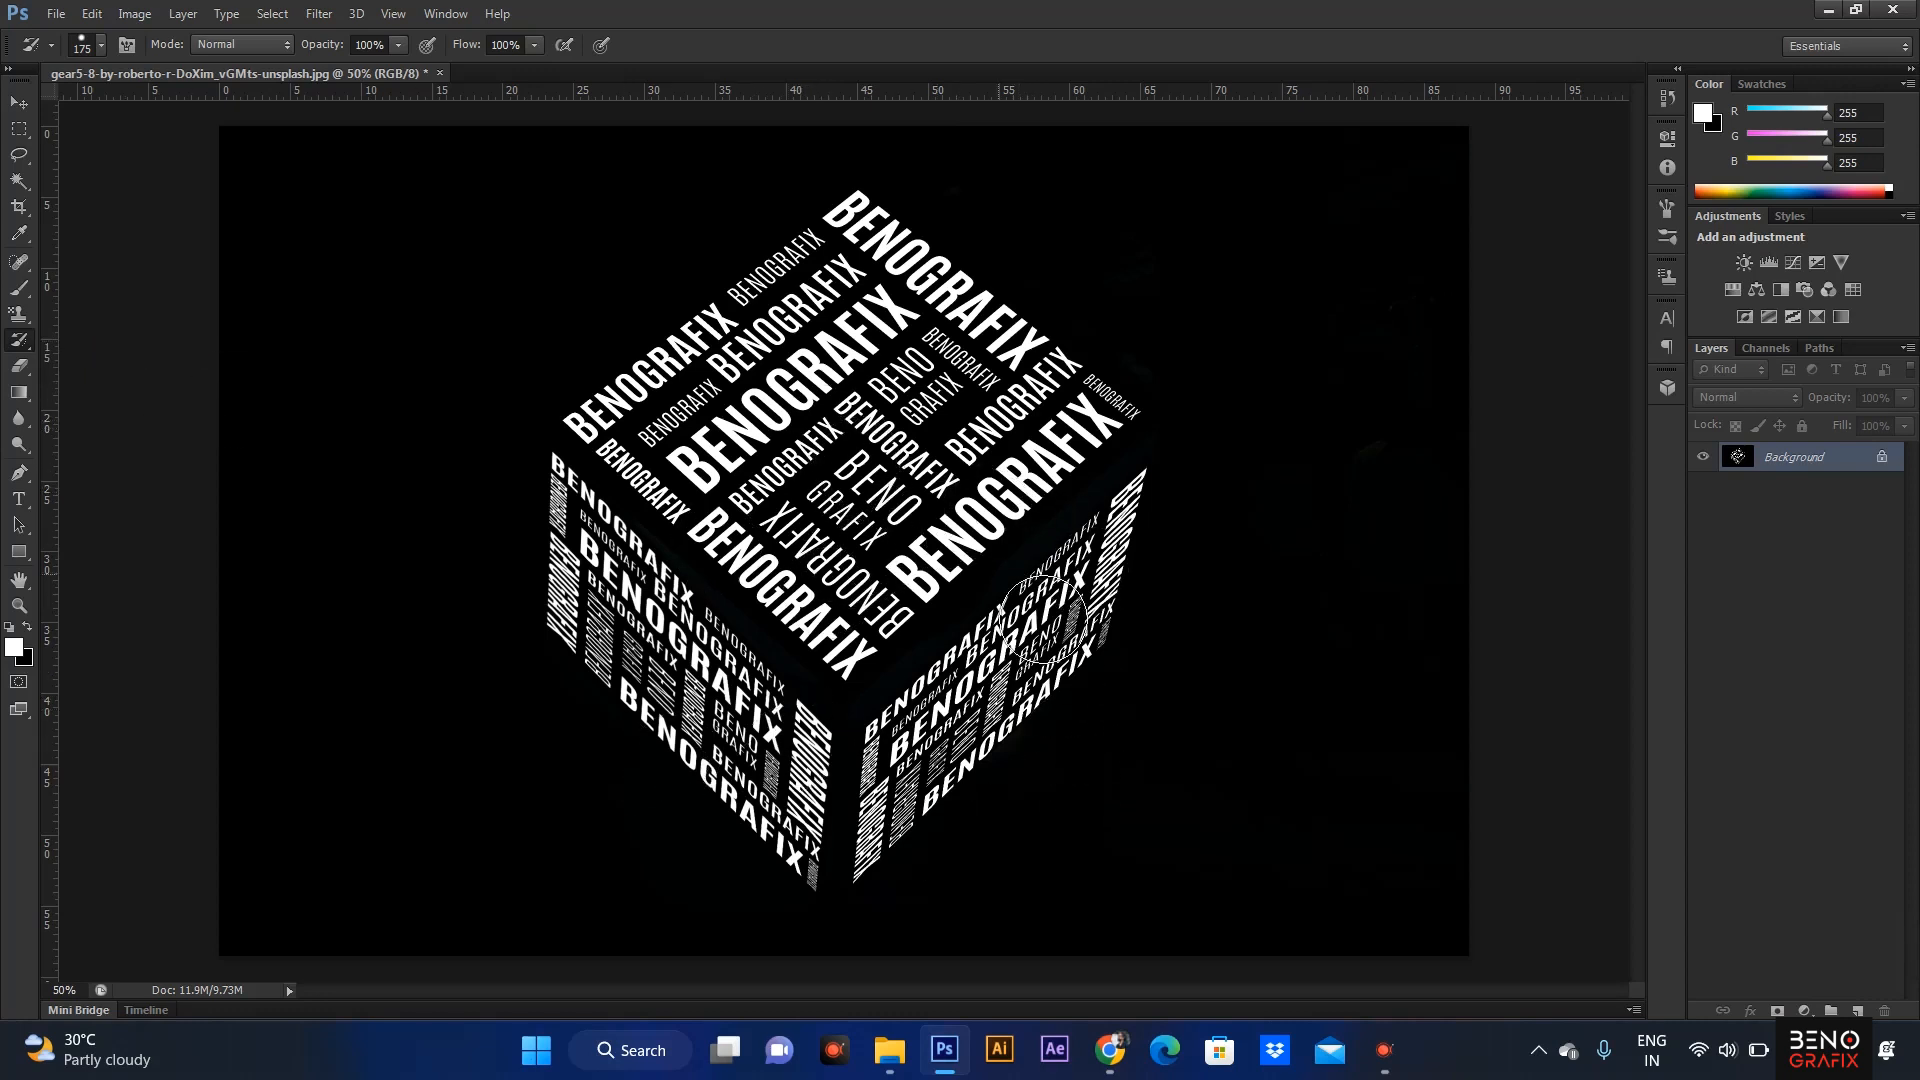
Step: Switch to the Brush tool and convert the locked Background into an editable layer named Layer 0
{"action": "left_click", "coordinate": [21, 292]}
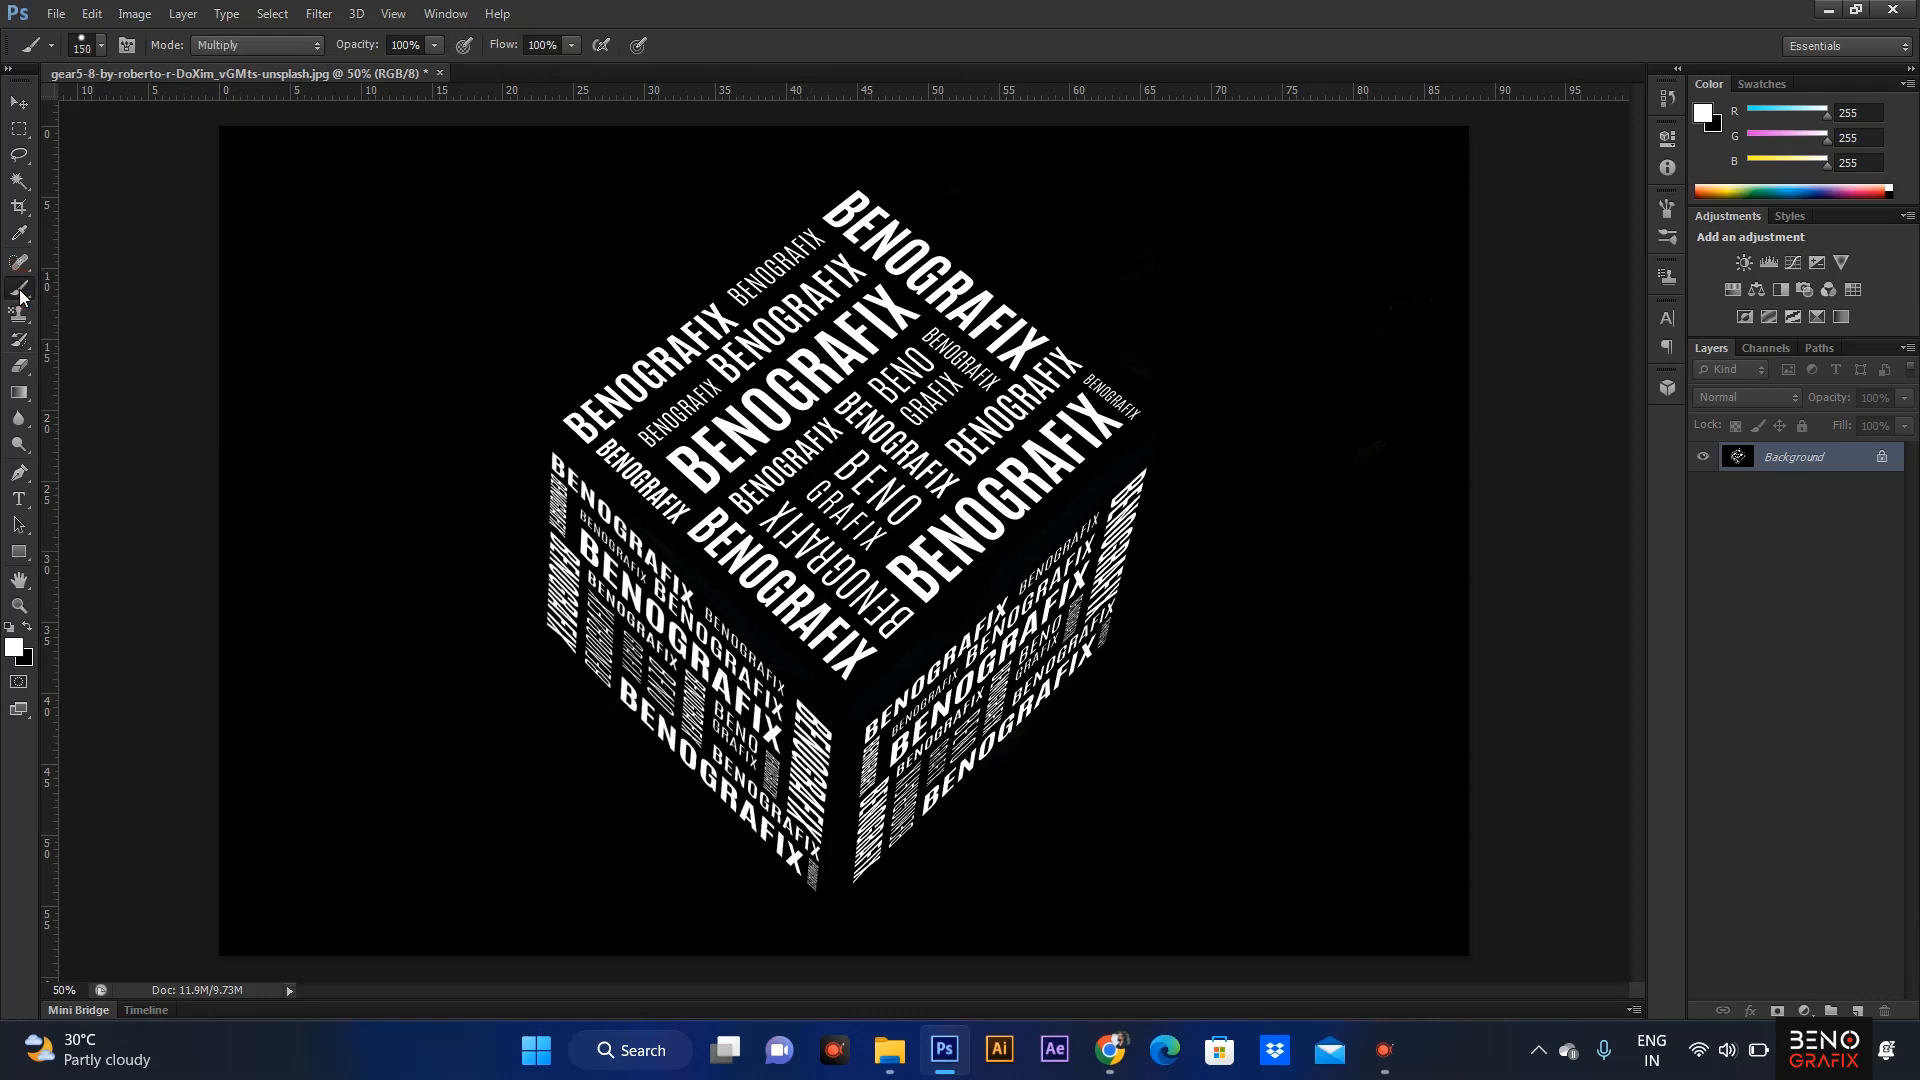
{"action": "double_click", "coordinate": [1814, 467]}
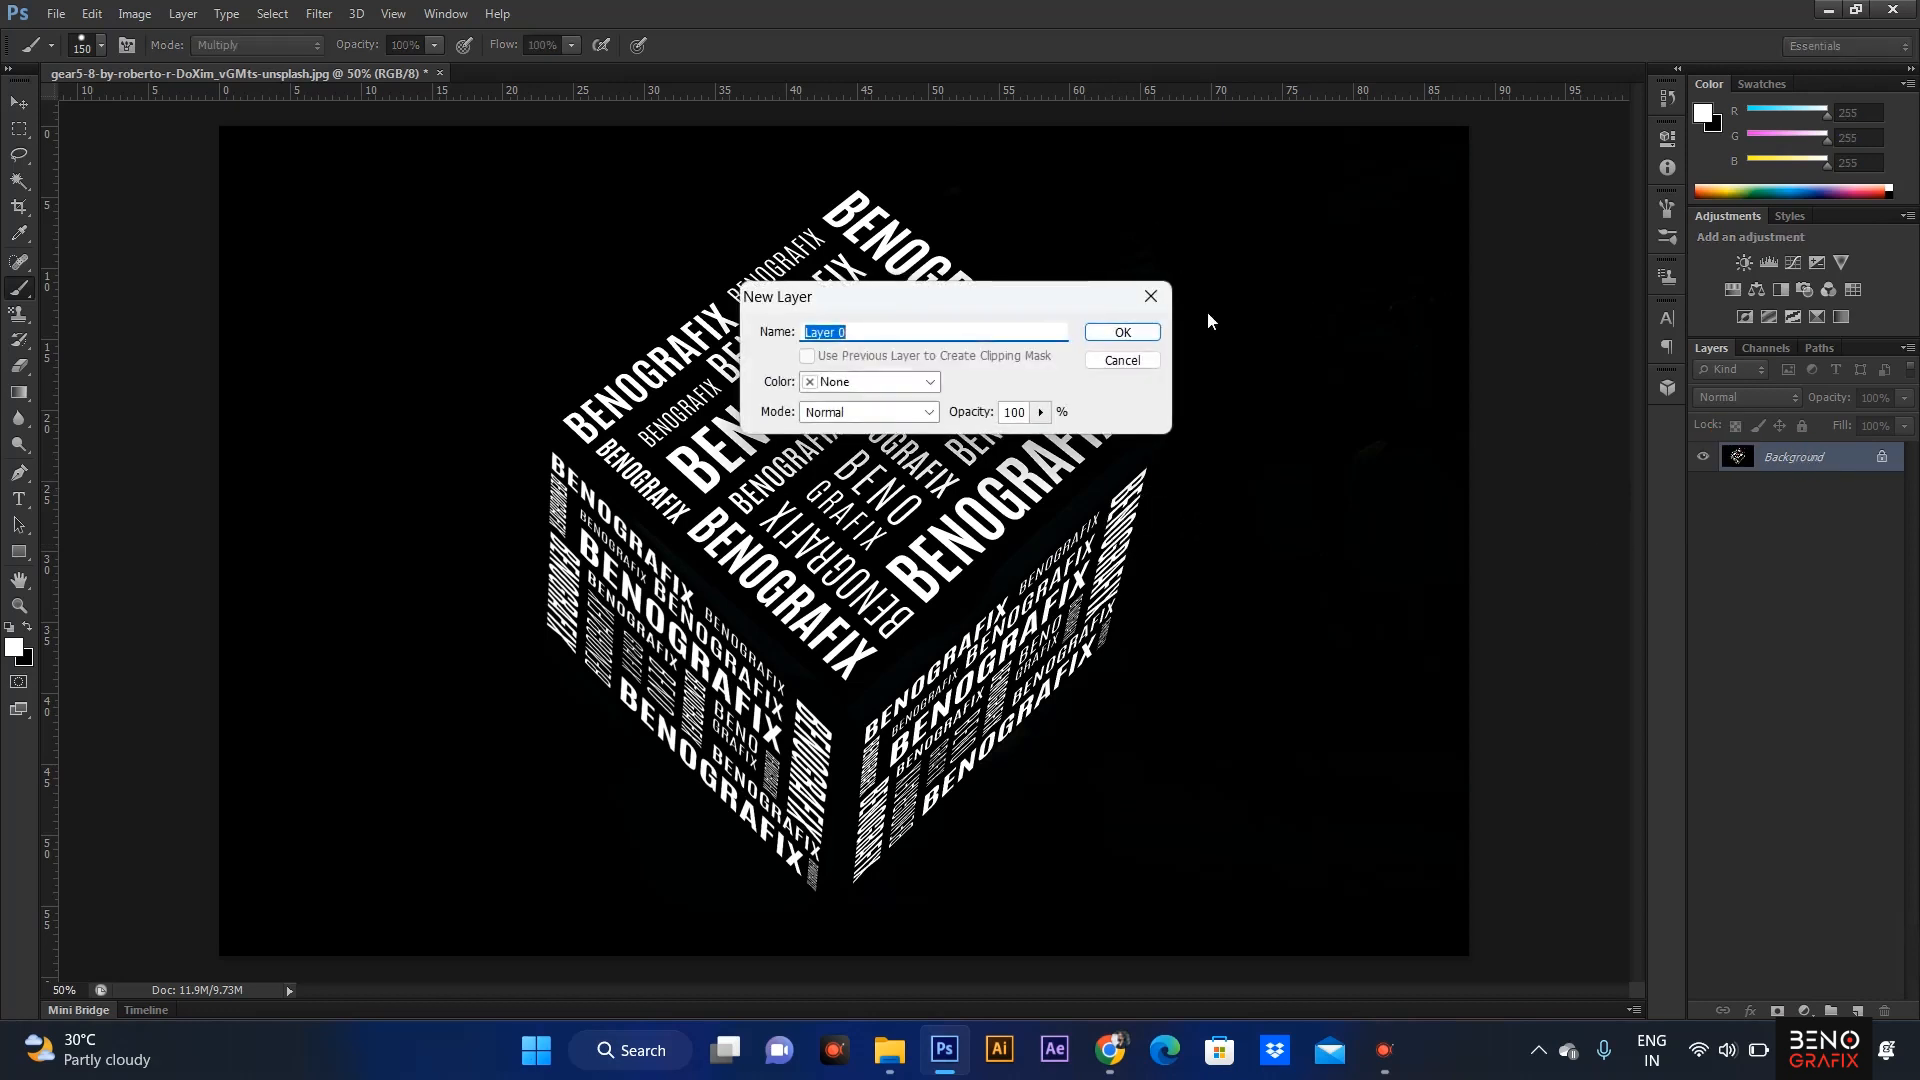
{"action": "left_click", "coordinate": [1123, 333]}
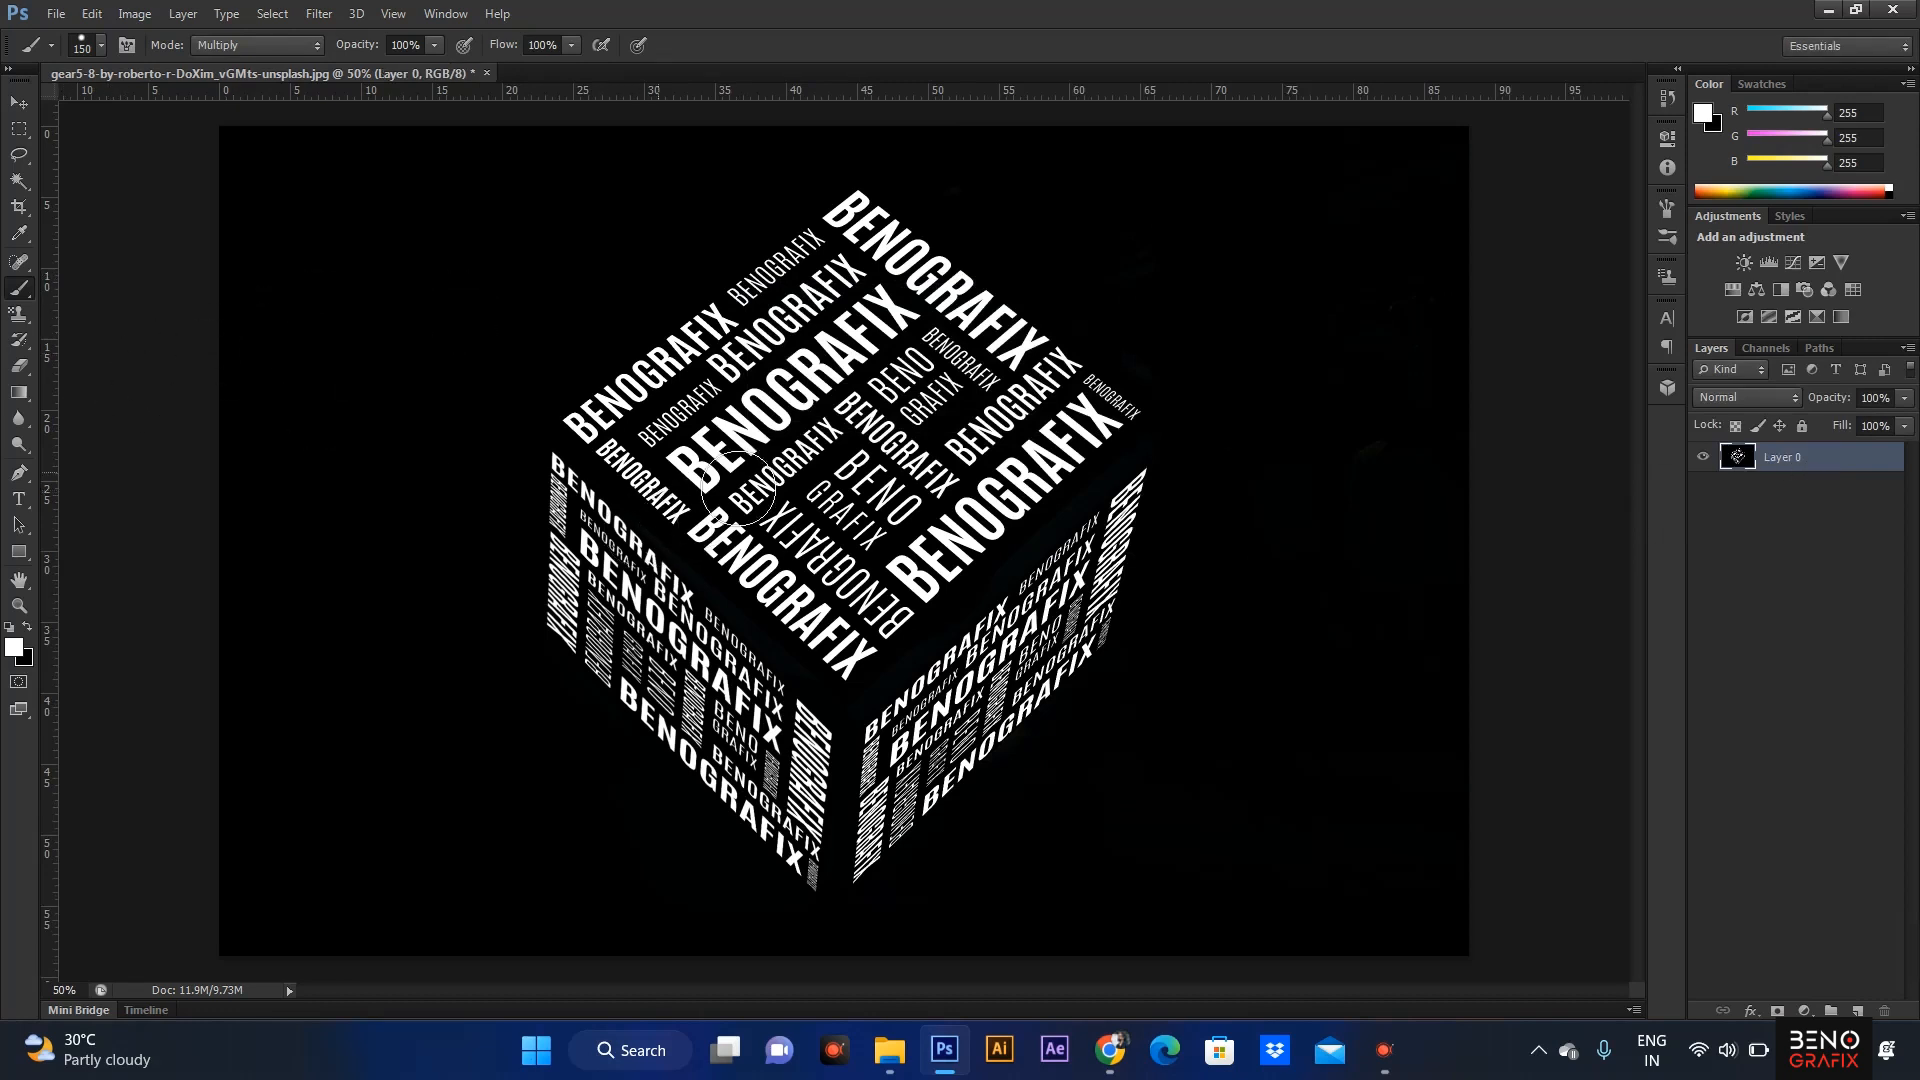
Step: Set the foreground colour to red (253, 0, 0) and paint over the lettering on the cube's top face in Multiply mode
{"action": "left_click", "coordinate": [15, 652]}
{"action": "left_click_drag", "start_coordinate": [1598, 403], "coordinate": [1621, 375]}
{"action": "left_click", "coordinate": [1813, 362]}
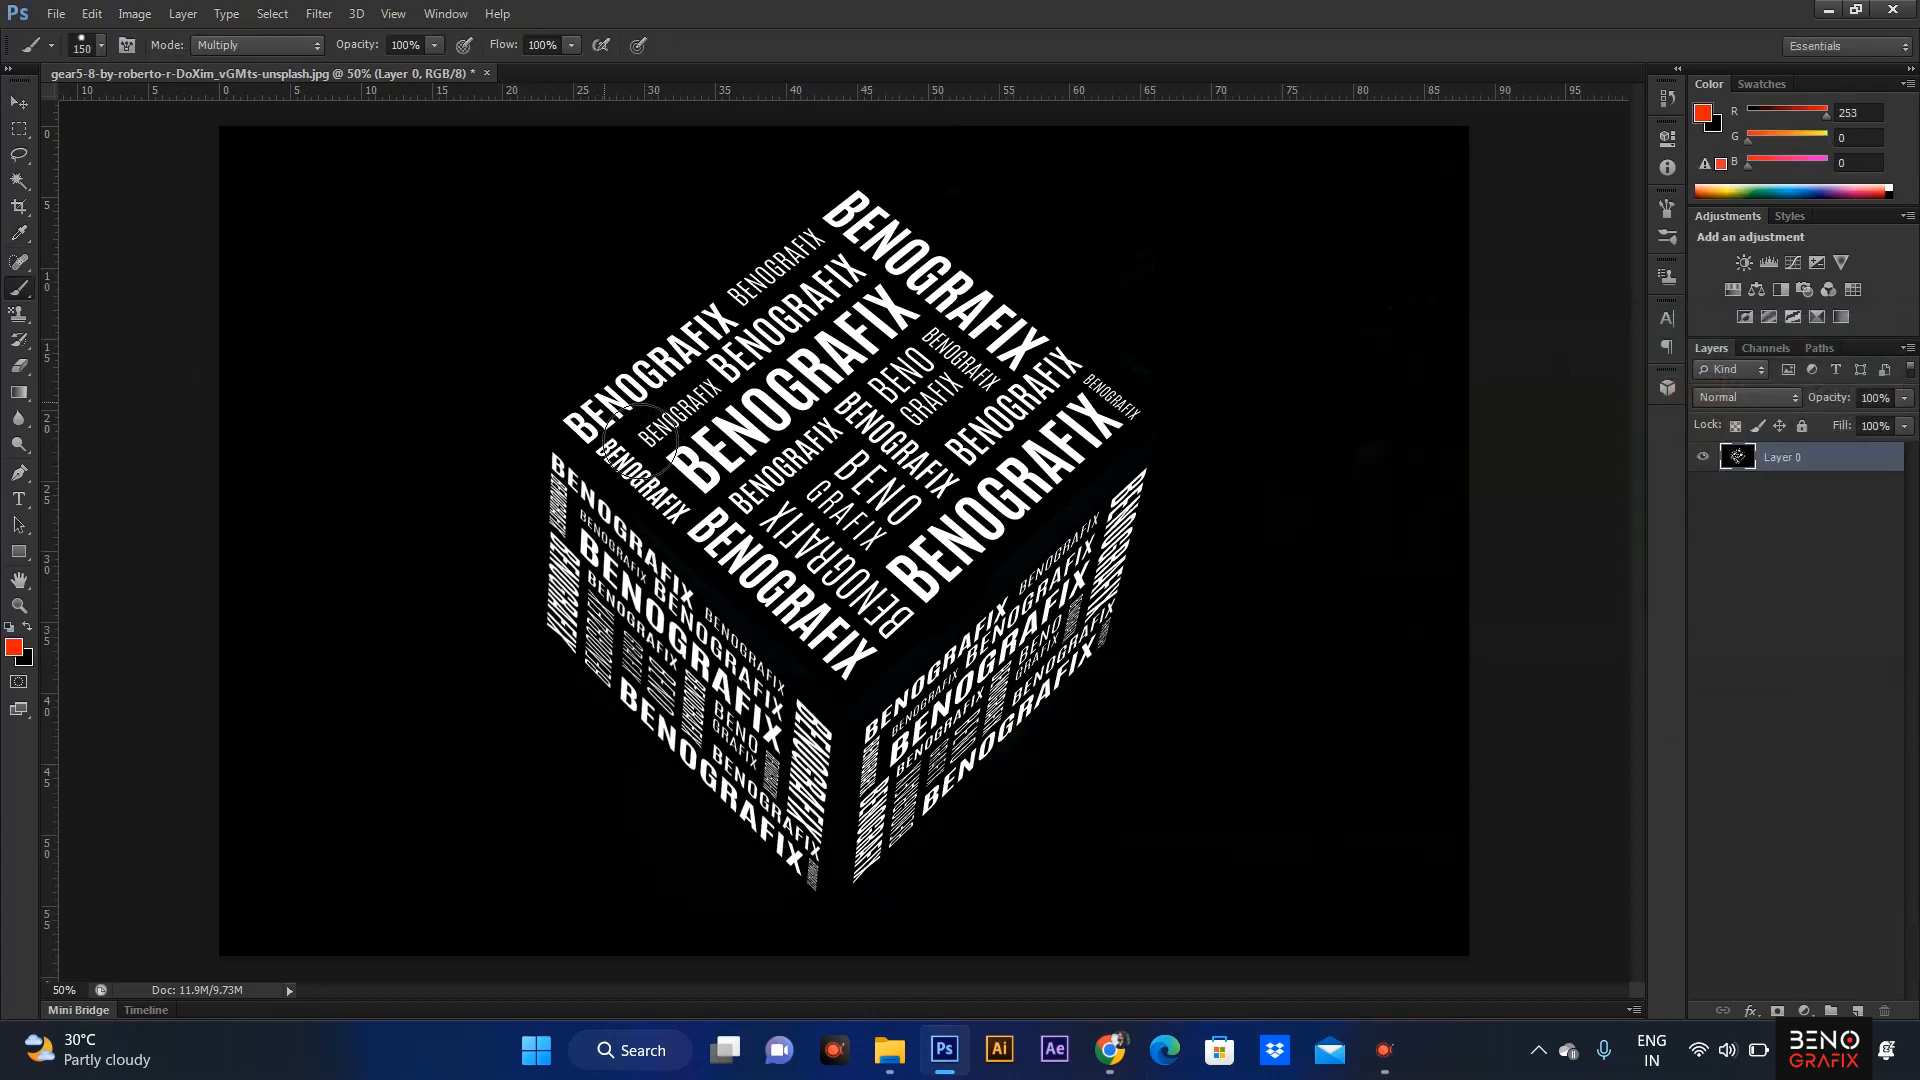
{"action": "mouse_move", "coordinate": [605, 430]}
{"action": "left_mouse_down"}
{"action": "mouse_move", "coordinate": [859, 300]}
{"action": "mouse_move", "coordinate": [898, 242]}
{"action": "mouse_move", "coordinate": [1123, 400]}
{"action": "mouse_move", "coordinate": [1159, 442]}
{"action": "mouse_move", "coordinate": [1010, 553]}
{"action": "mouse_move", "coordinate": [887, 677]}
{"action": "mouse_move", "coordinate": [1073, 500]}
{"action": "mouse_move", "coordinate": [890, 683]}
{"action": "mouse_move", "coordinate": [642, 473]}
{"action": "mouse_move", "coordinate": [793, 539]}
{"action": "mouse_move", "coordinate": [839, 467]}
{"action": "mouse_move", "coordinate": [758, 521]}
{"action": "mouse_move", "coordinate": [745, 455]}
{"action": "mouse_move", "coordinate": [856, 391]}
{"action": "mouse_move", "coordinate": [926, 314]}
{"action": "mouse_move", "coordinate": [861, 496]}
{"action": "mouse_move", "coordinate": [1005, 390]}
{"action": "mouse_move", "coordinate": [841, 615]}
{"action": "mouse_move", "coordinate": [1062, 408]}
{"action": "left_mouse_up"}
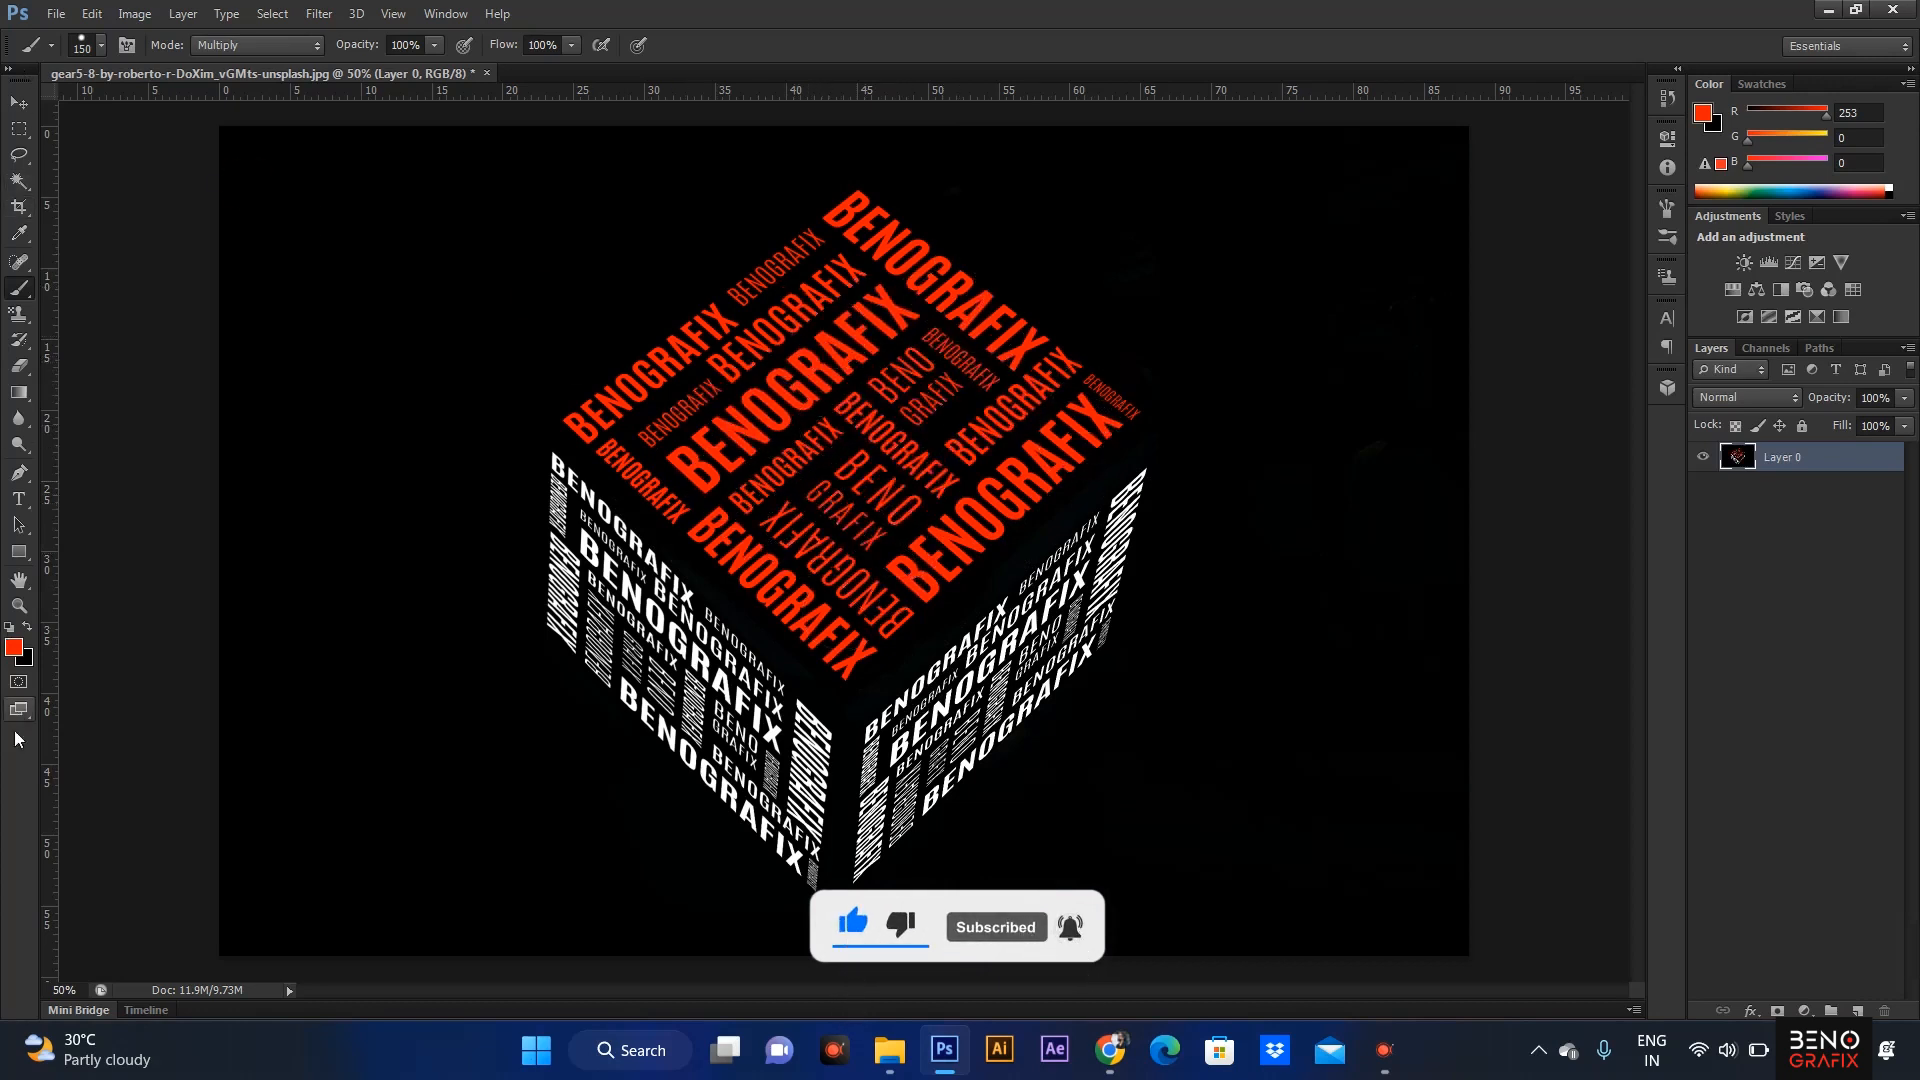
Step: Set the foreground colour to green 00d70f and paint over the lettering on the cube's left face
{"action": "left_click", "coordinate": [15, 650]}
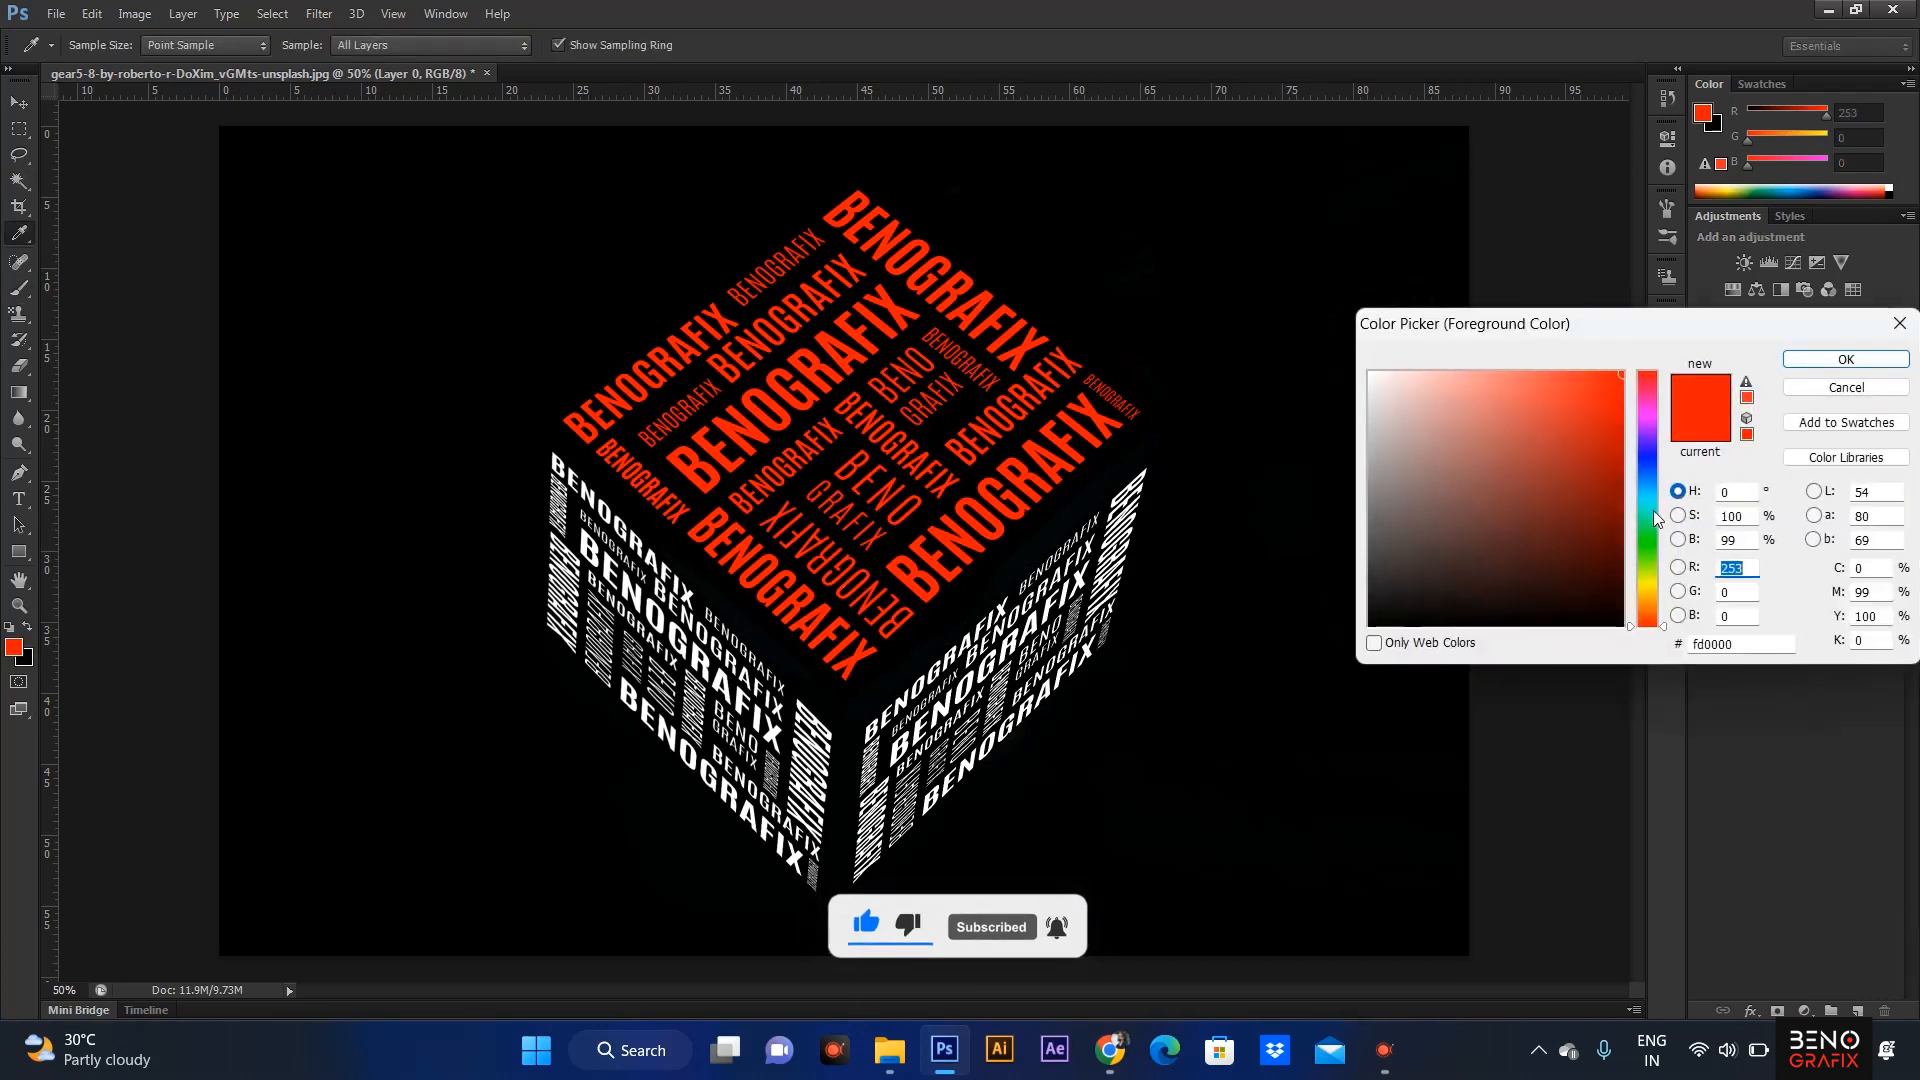
{"action": "left_click", "coordinate": [1647, 538]}
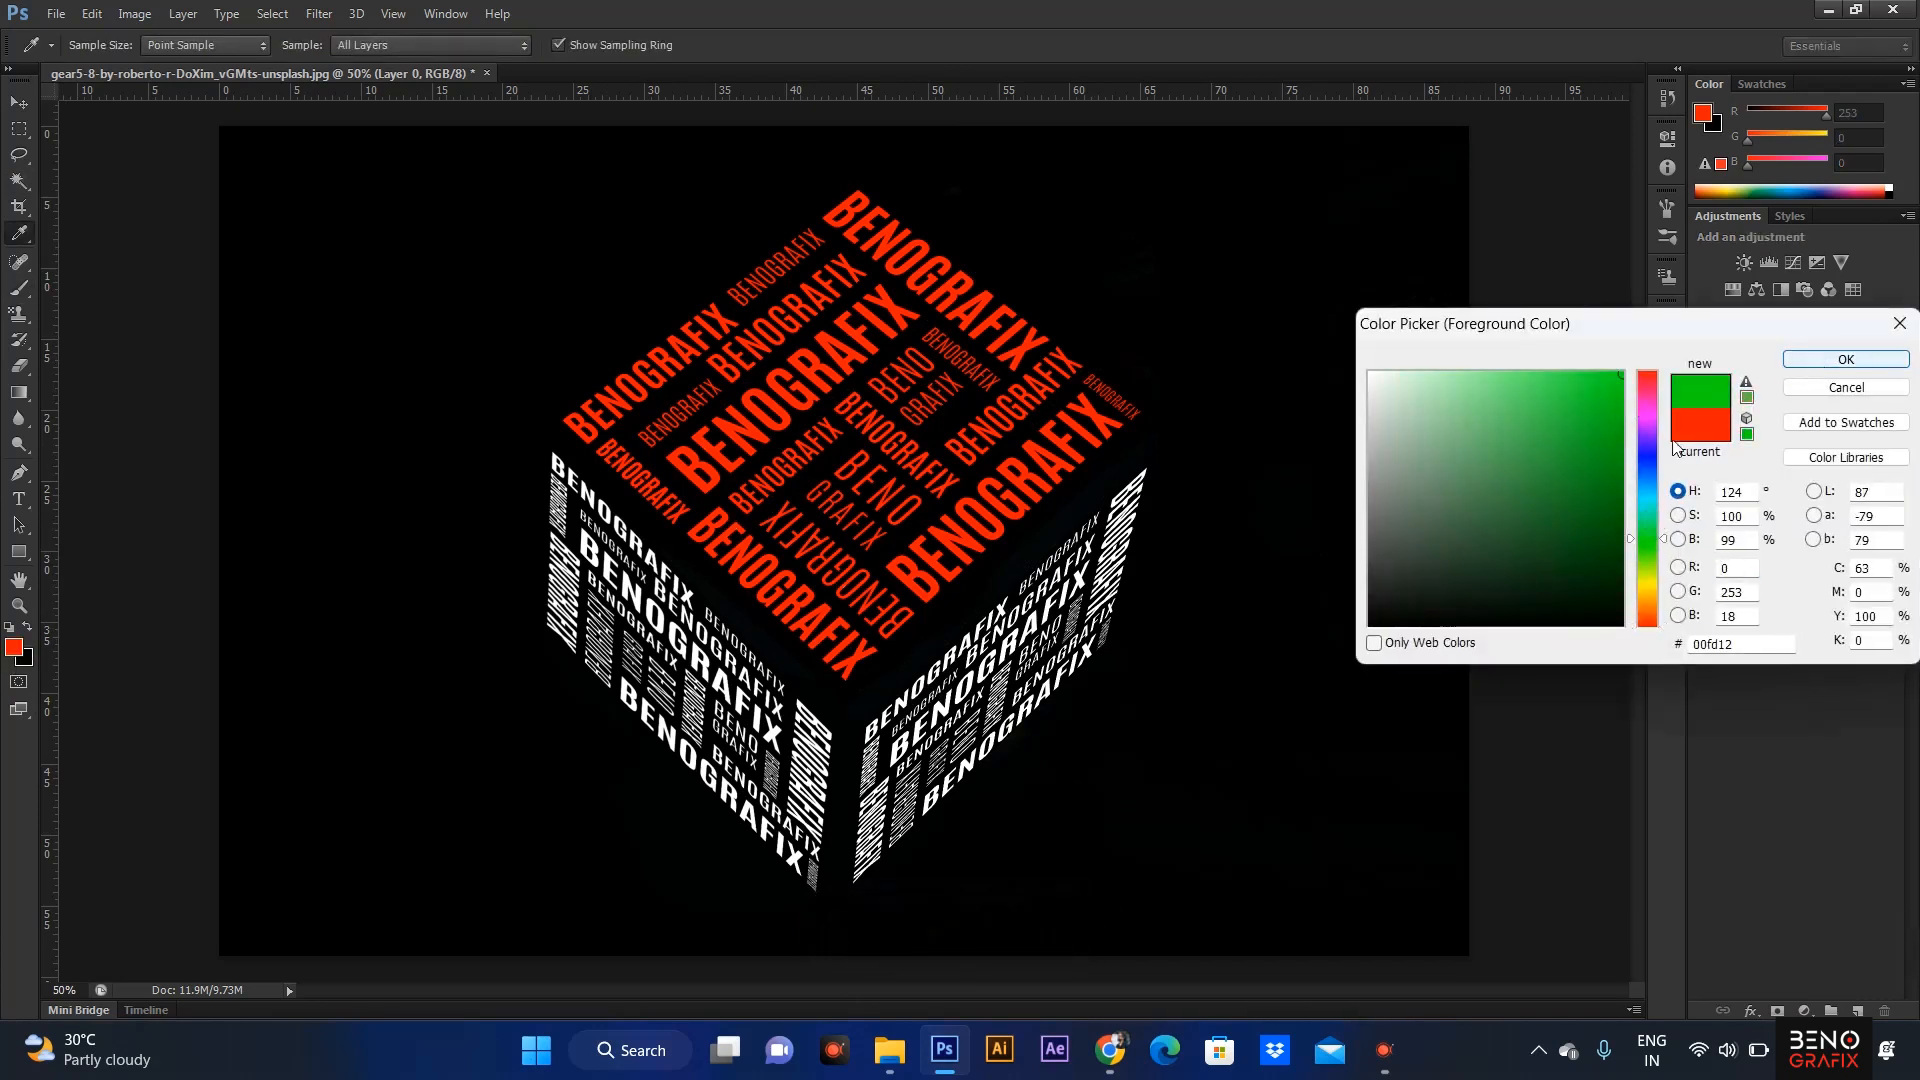
{"action": "left_click", "coordinate": [1622, 411]}
{"action": "left_click", "coordinate": [1787, 368]}
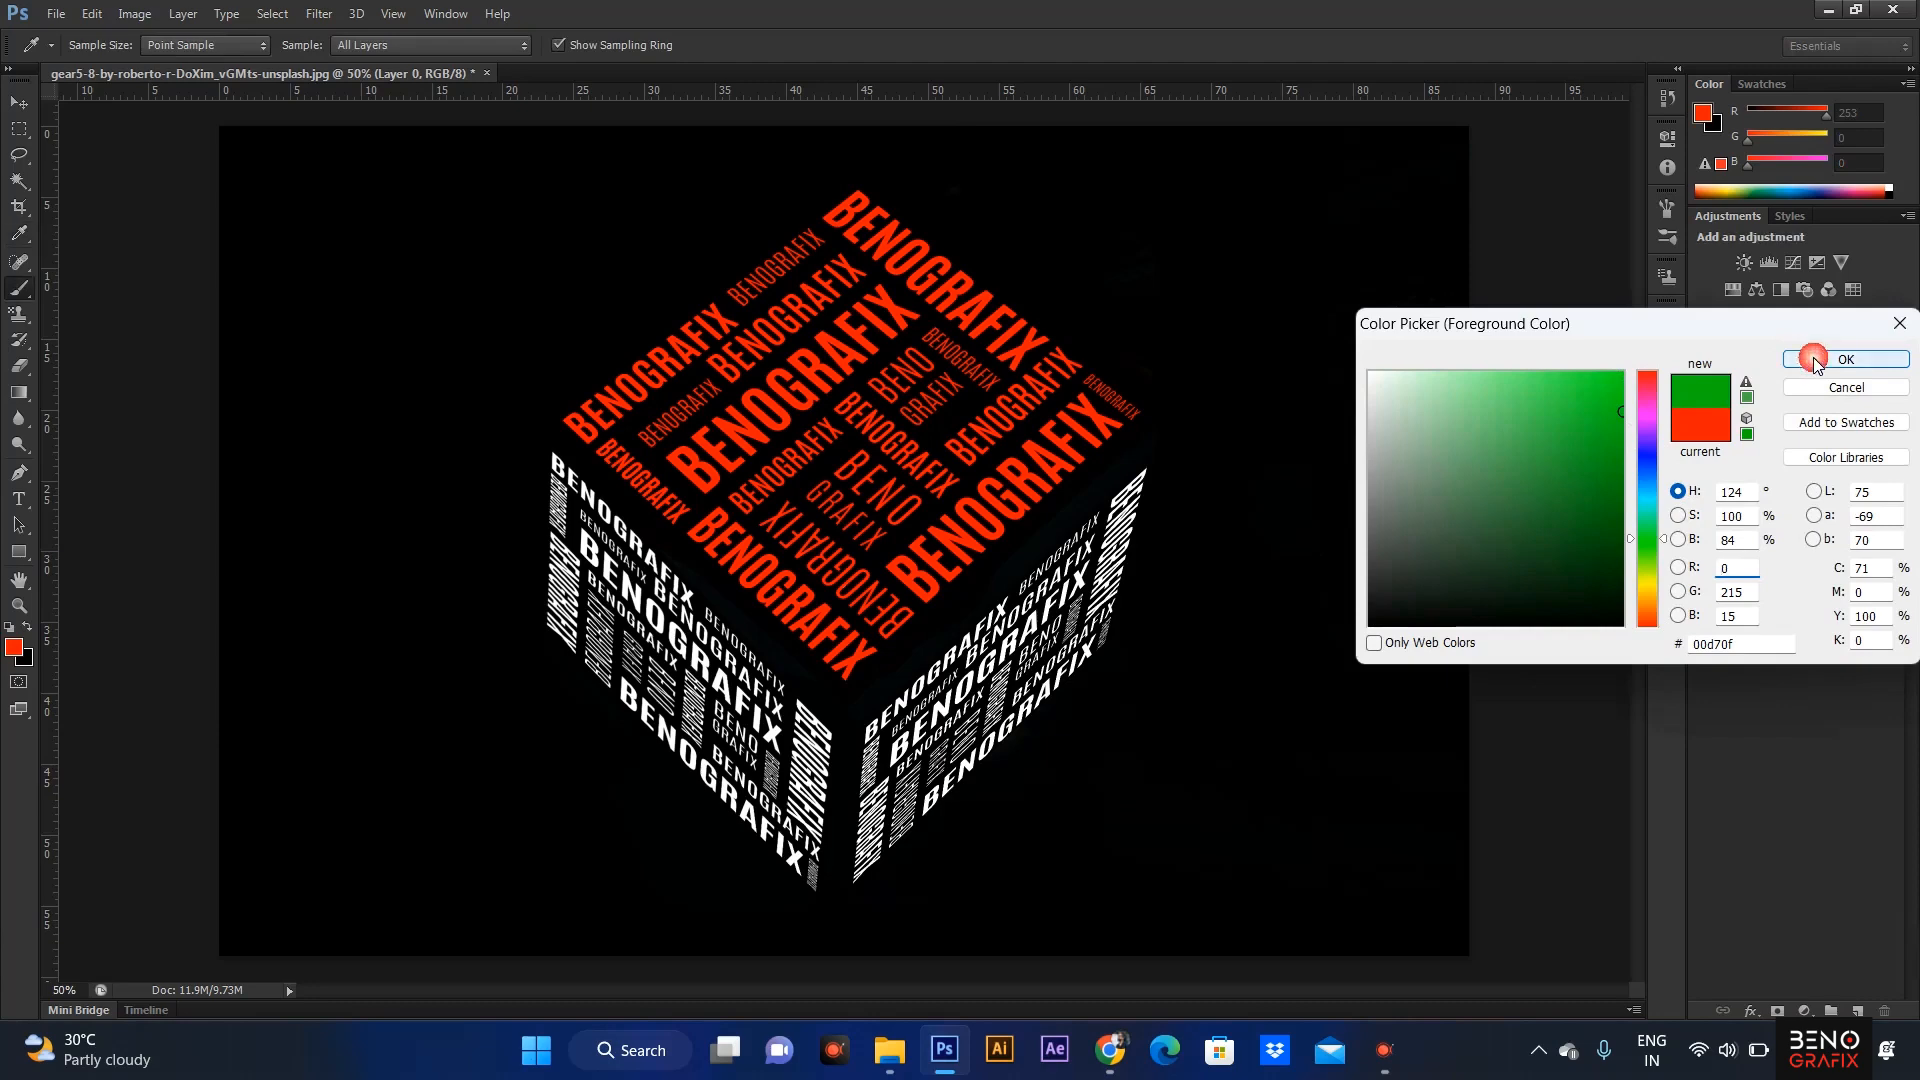
{"action": "key", "text": "b"}
{"action": "mouse_move", "coordinate": [575, 520]}
{"action": "left_mouse_down"}
{"action": "mouse_move", "coordinate": [843, 783]}
{"action": "mouse_move", "coordinate": [838, 898]}
{"action": "mouse_move", "coordinate": [560, 655]}
{"action": "mouse_move", "coordinate": [575, 606]}
{"action": "mouse_move", "coordinate": [794, 757]}
{"action": "mouse_move", "coordinate": [796, 777]}
{"action": "mouse_move", "coordinate": [745, 772]}
{"action": "left_mouse_up"}
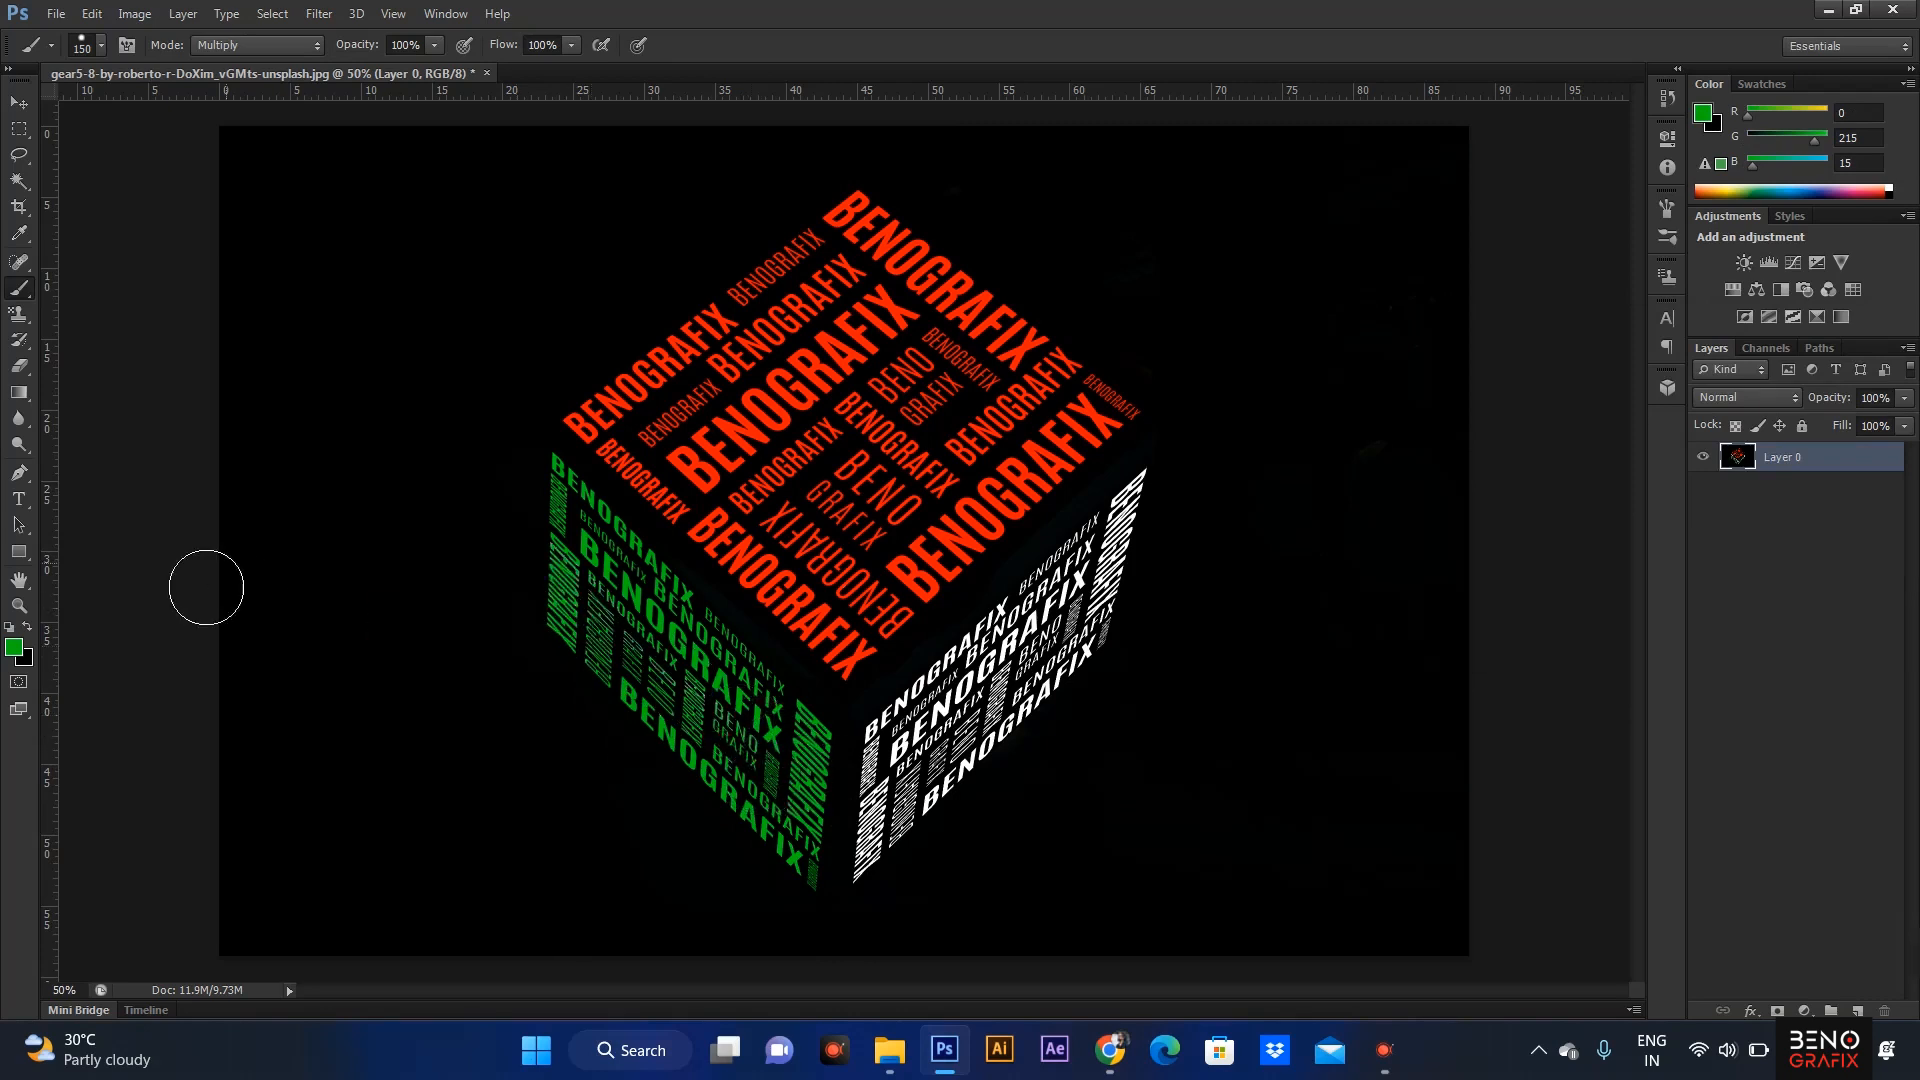
Step: Change the foreground colour to blue and paint over the lettering on the cube's right face
{"action": "left_click", "coordinate": [15, 650]}
{"action": "left_click_drag", "start_coordinate": [1656, 496], "coordinate": [1659, 484]}
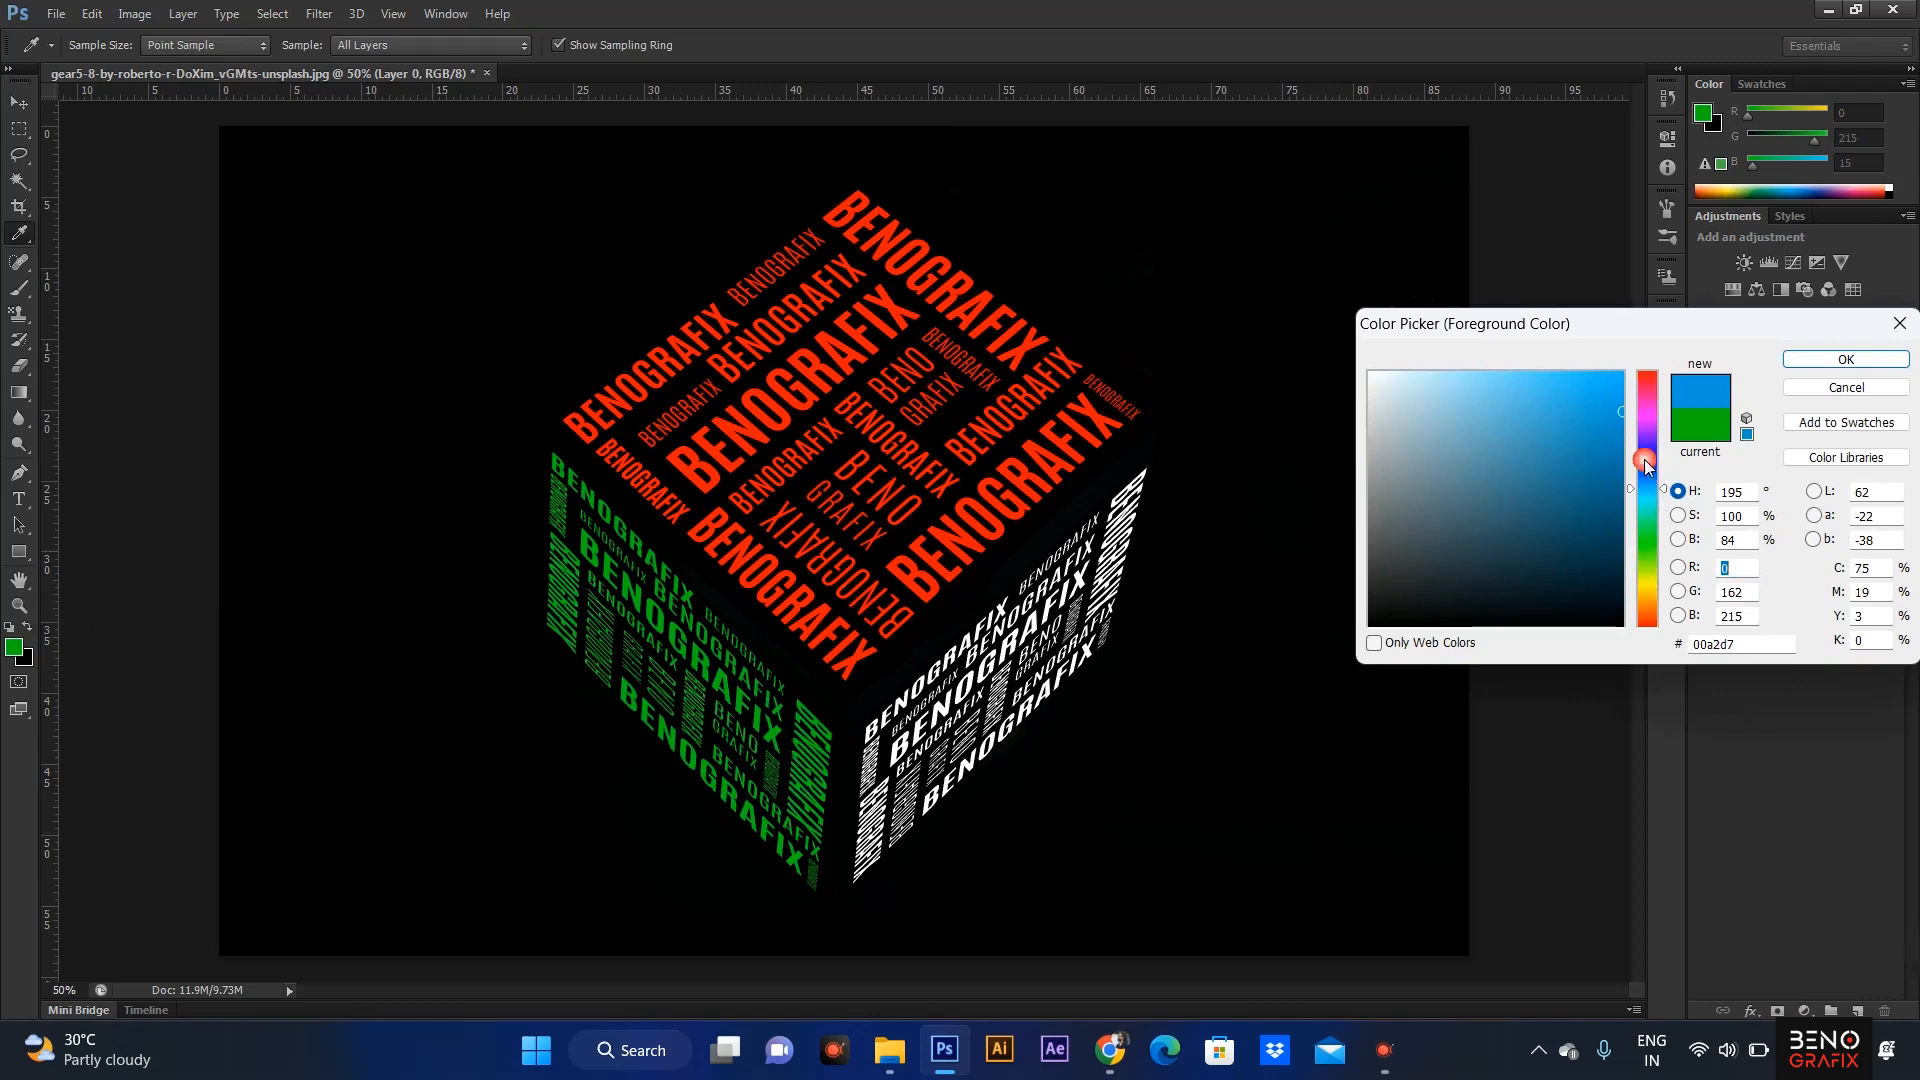
{"action": "left_click", "coordinate": [1845, 359]}
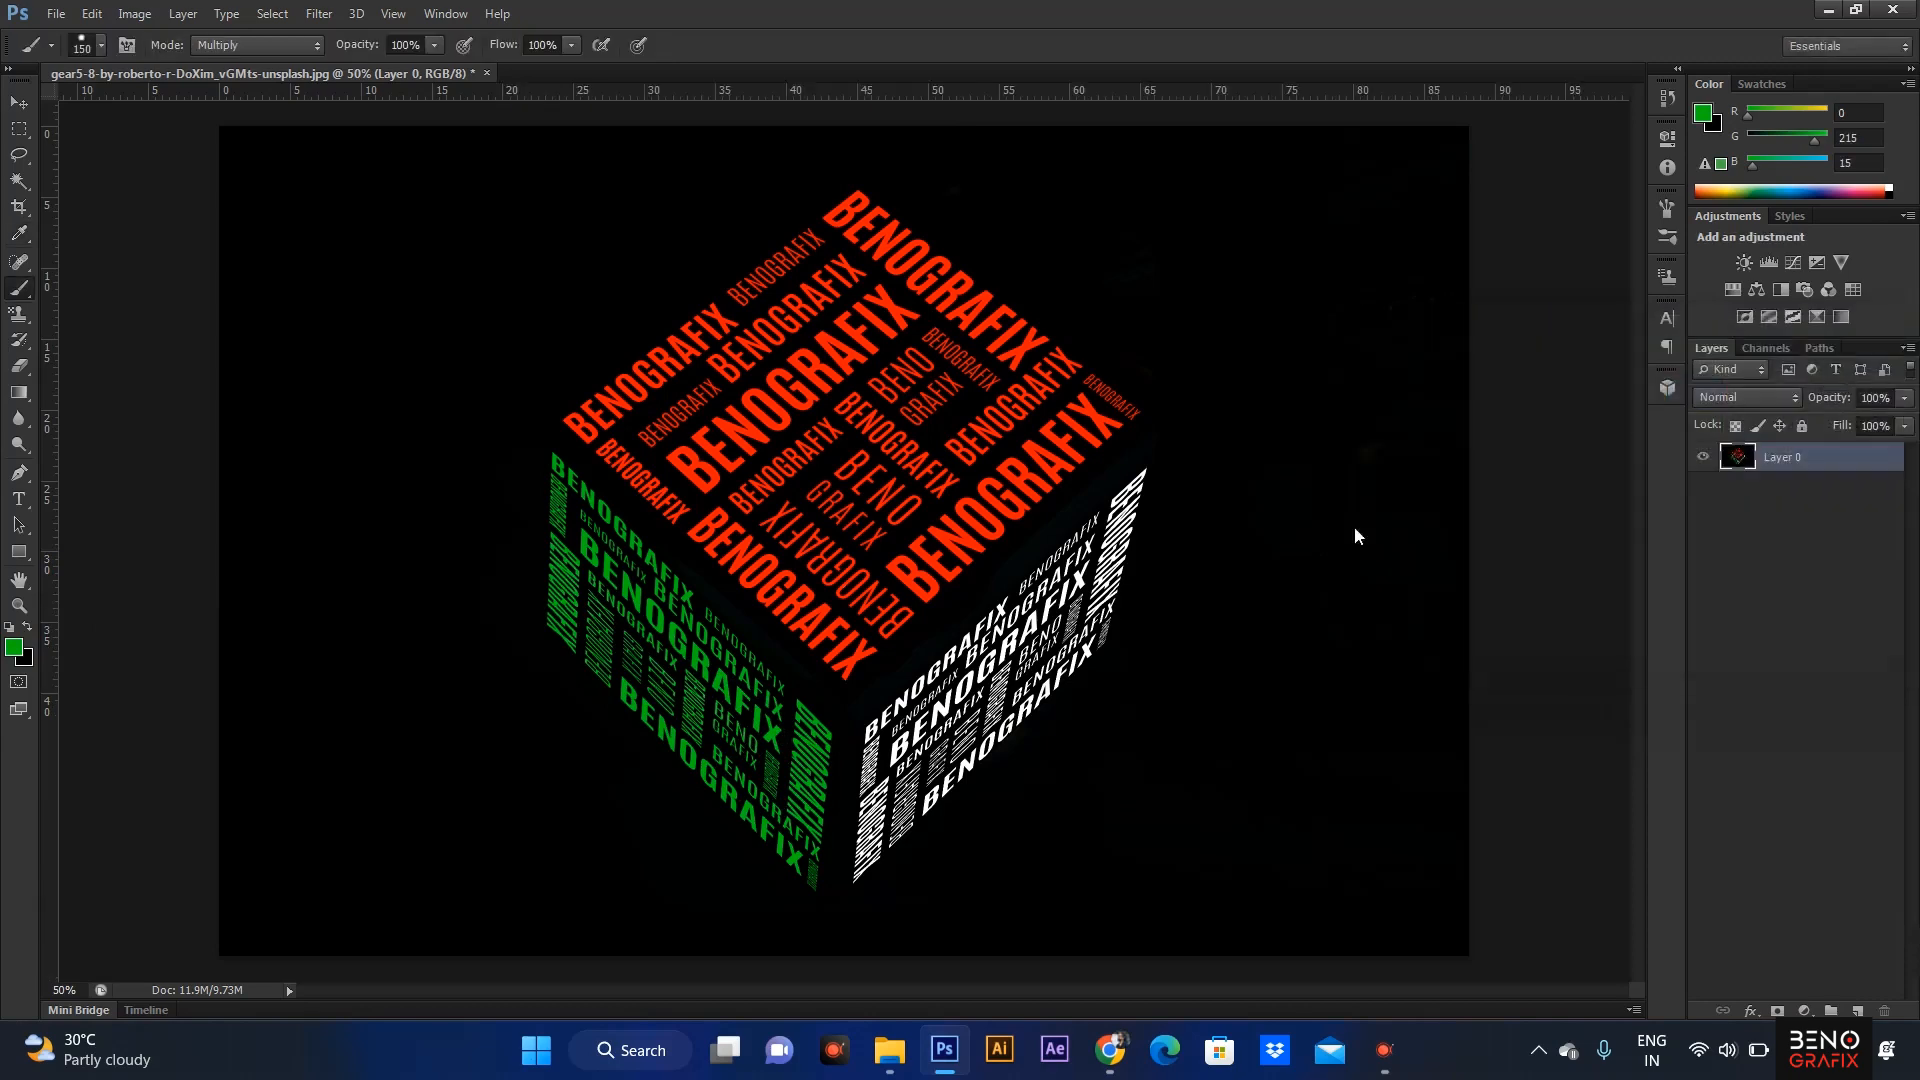
{"action": "mouse_move", "coordinate": [1140, 480]}
{"action": "left_mouse_down"}
{"action": "mouse_move", "coordinate": [1090, 600]}
{"action": "mouse_move", "coordinate": [930, 765]}
{"action": "mouse_move", "coordinate": [913, 887]}
{"action": "mouse_move", "coordinate": [1149, 634]}
{"action": "mouse_move", "coordinate": [926, 904]}
{"action": "left_mouse_up"}
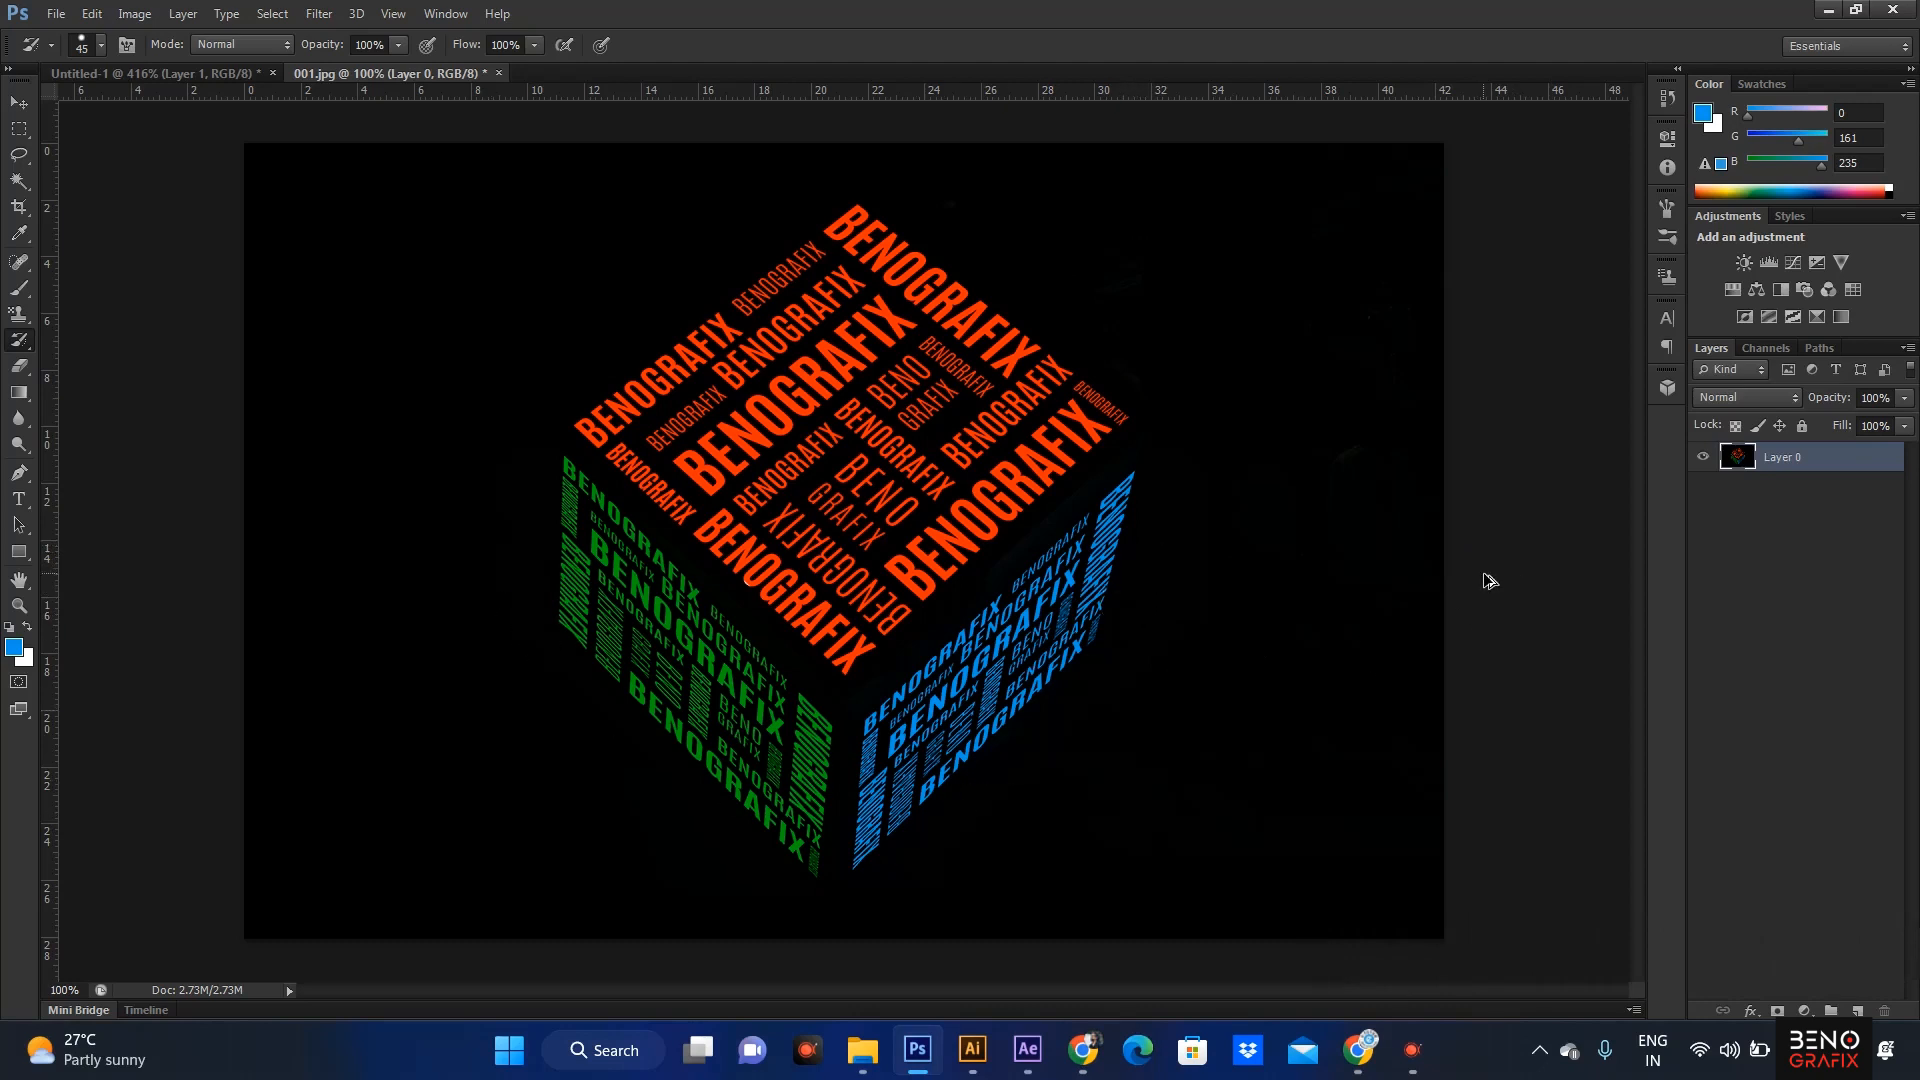
Step: Undo the blue painting on the cube's right face
{"action": "key", "text": "ctrl+z"}
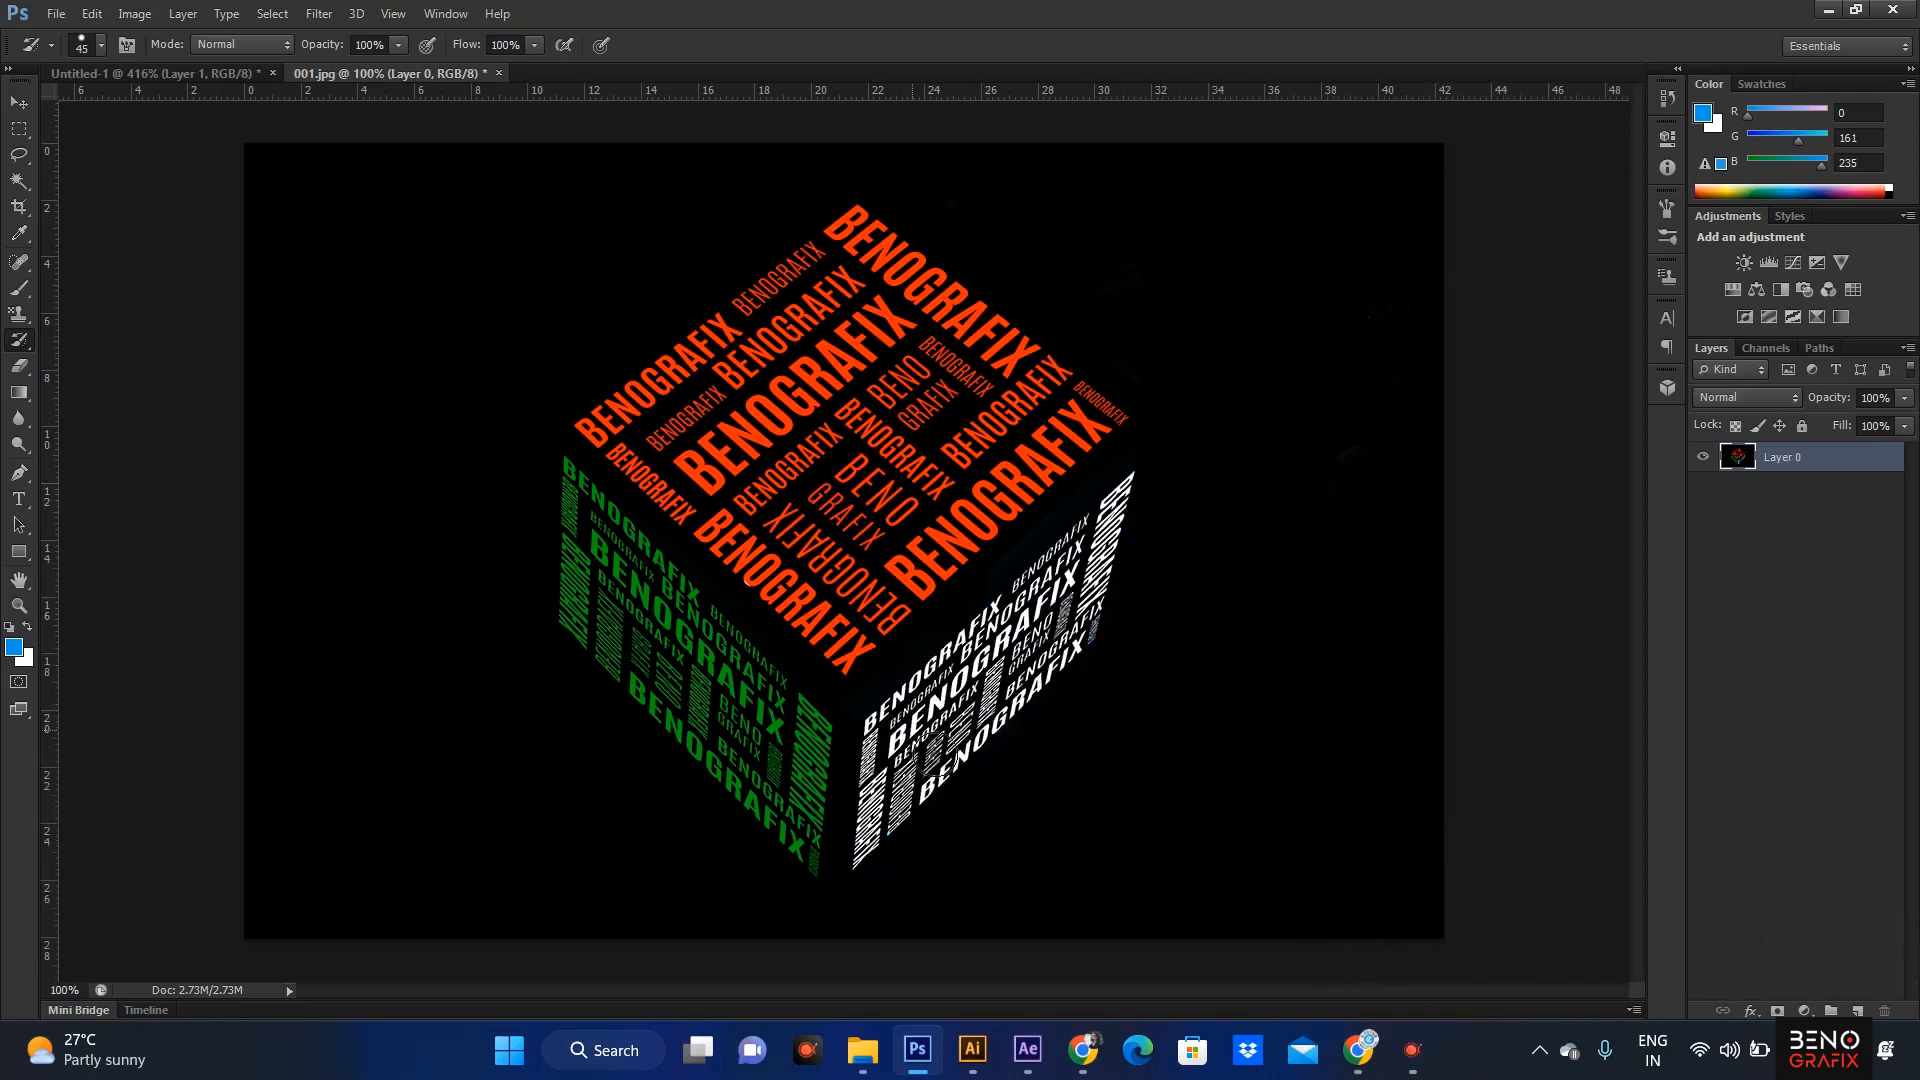
{"action": "key", "text": "ctrl+alt+z"}
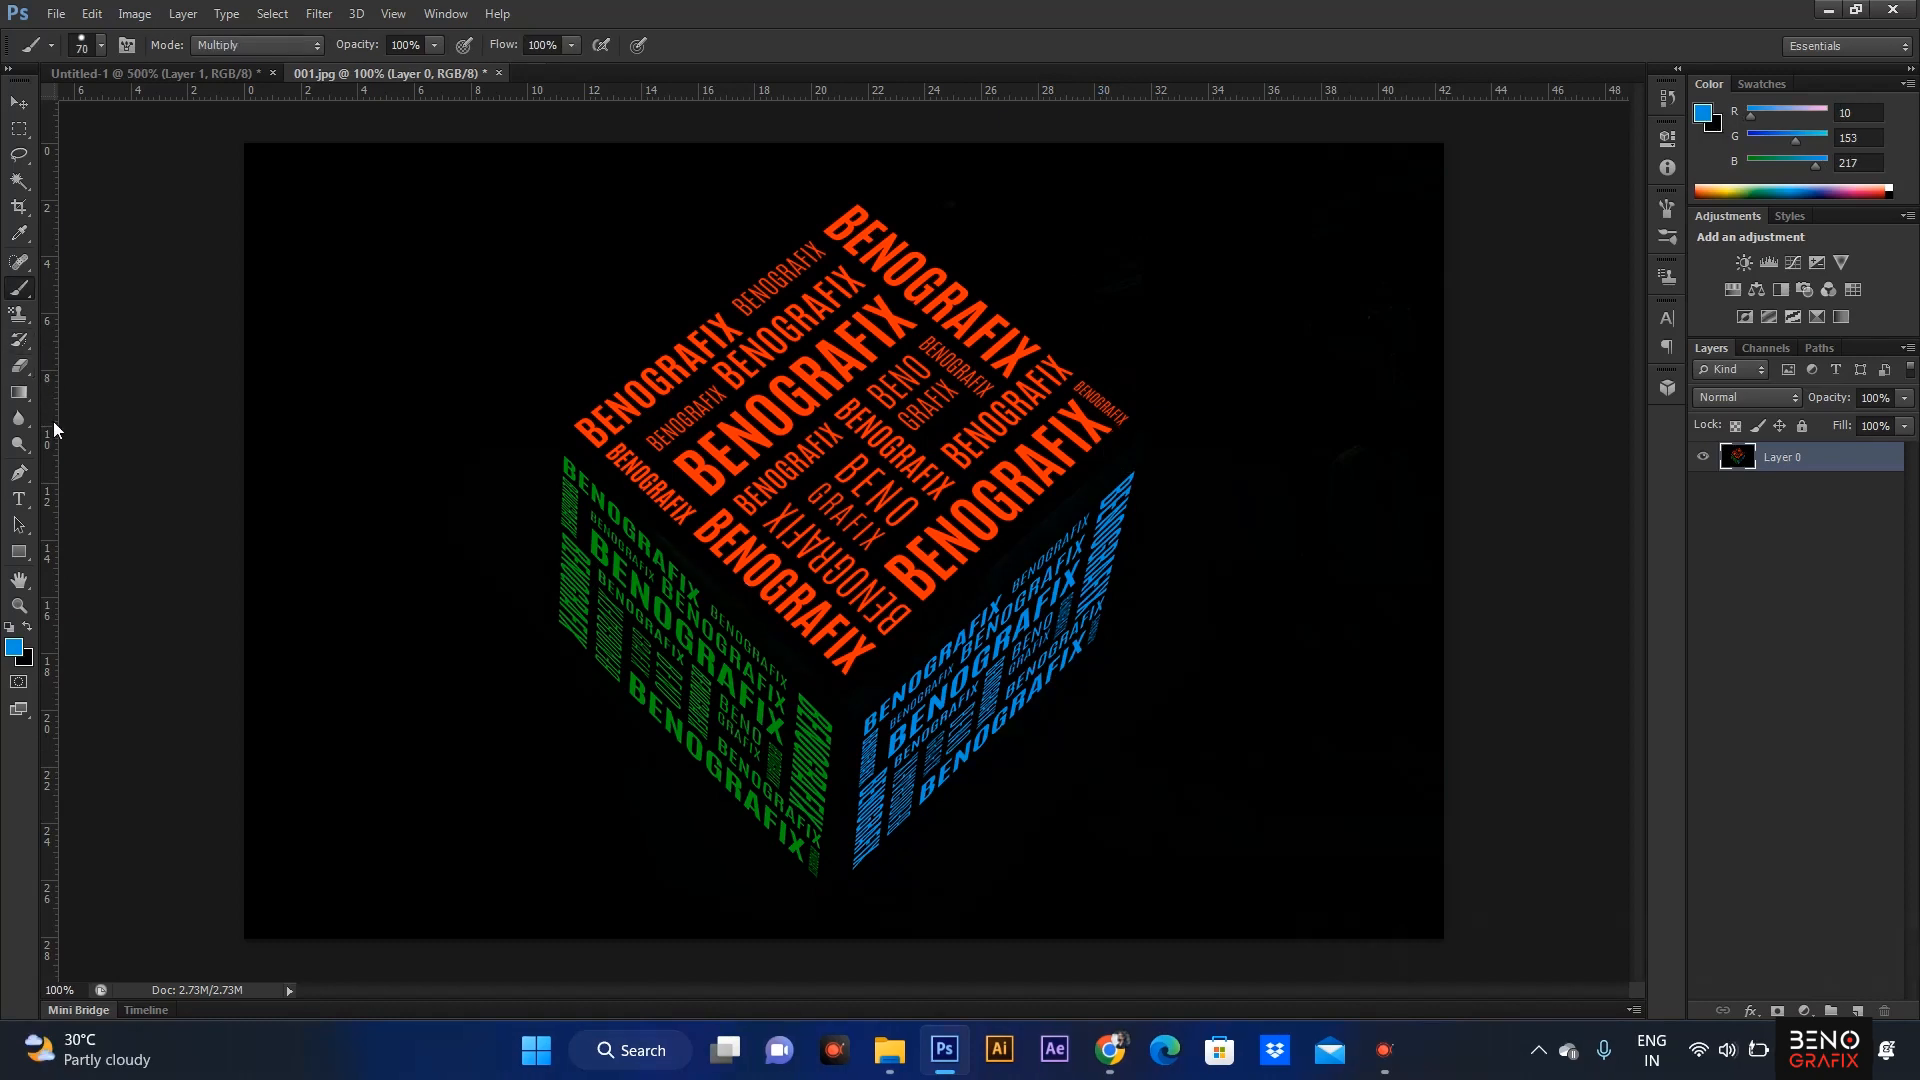
Step: Try to remove the red colour from the cube's top face with the Eraser tool
{"action": "left_click", "coordinate": [18, 365]}
{"action": "left_click", "coordinate": [173, 359]}
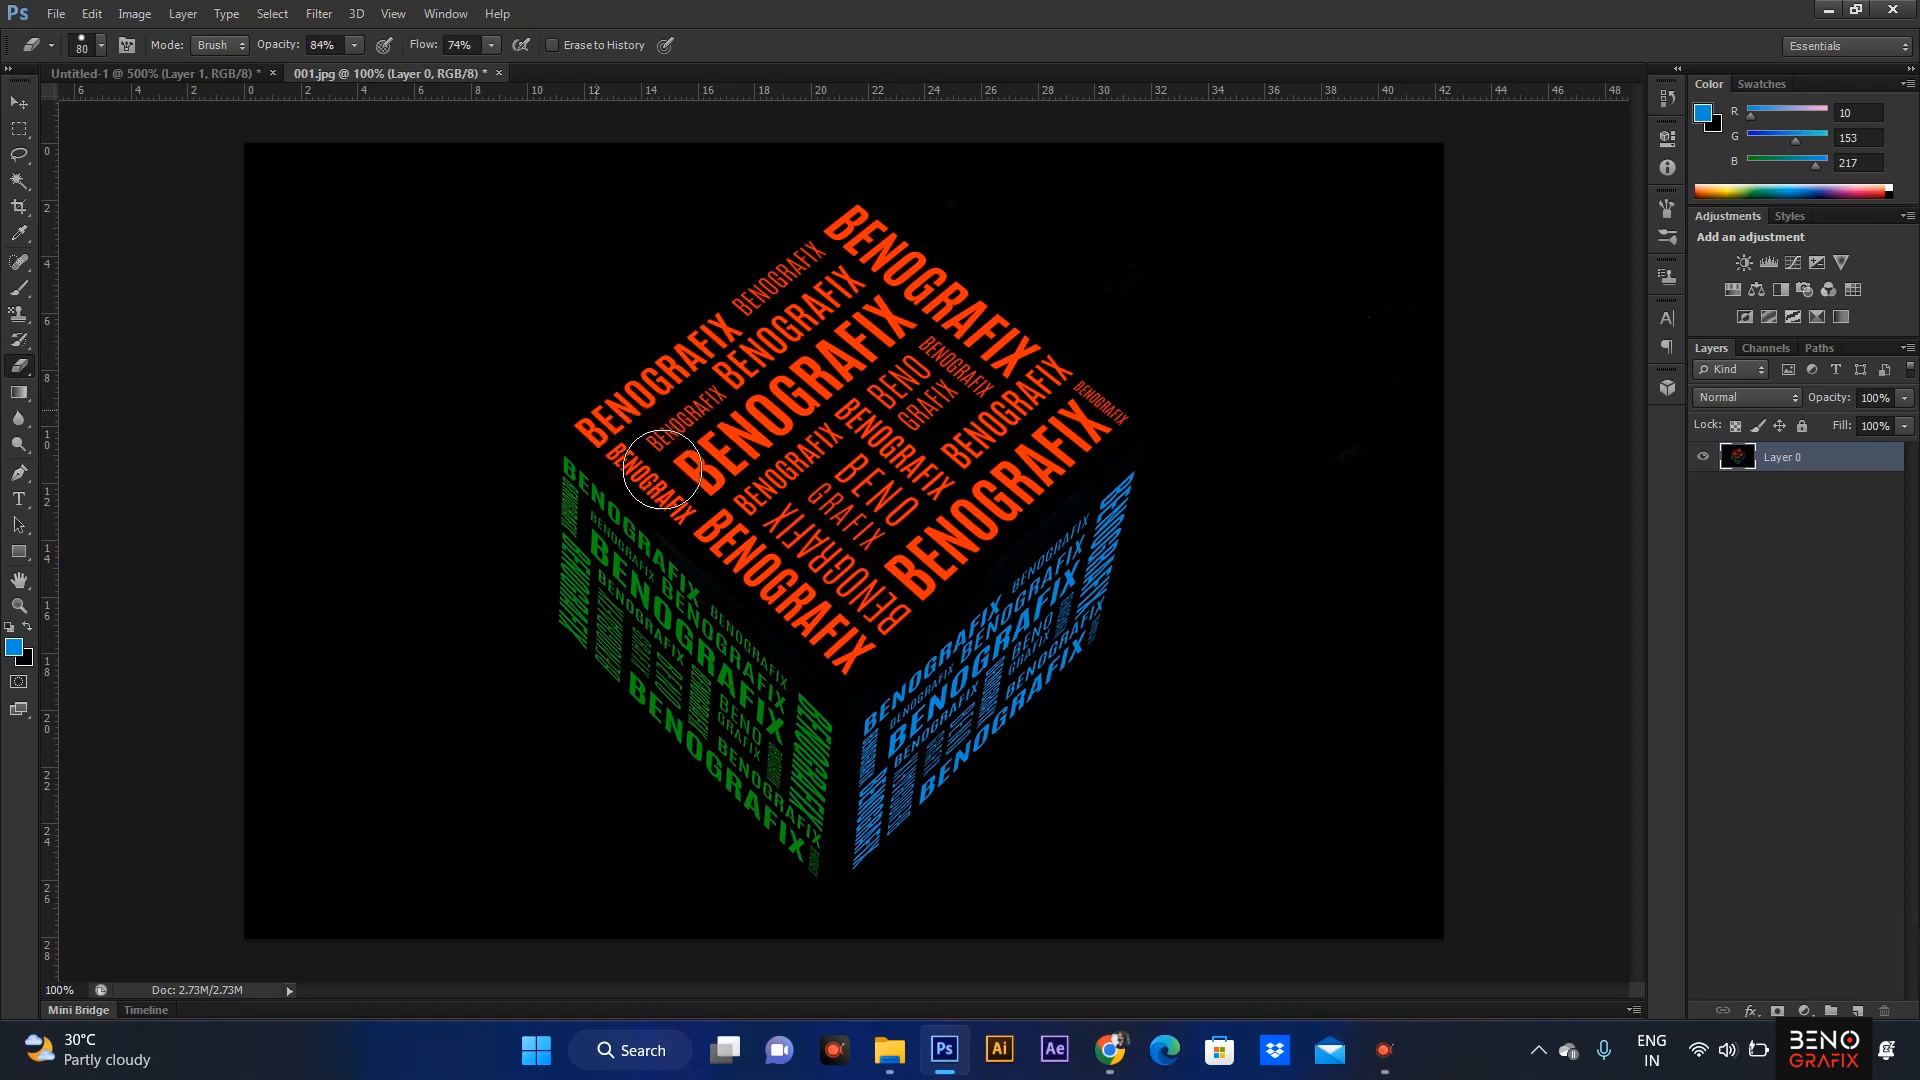
{"action": "left_click_drag", "start_coordinate": [597, 411], "coordinate": [697, 487]}
{"action": "mouse_move", "coordinate": [756, 551]}
{"action": "left_mouse_down"}
{"action": "mouse_move", "coordinate": [870, 664]}
{"action": "mouse_move", "coordinate": [1162, 434]}
{"action": "mouse_move", "coordinate": [1121, 394]}
{"action": "left_mouse_up"}
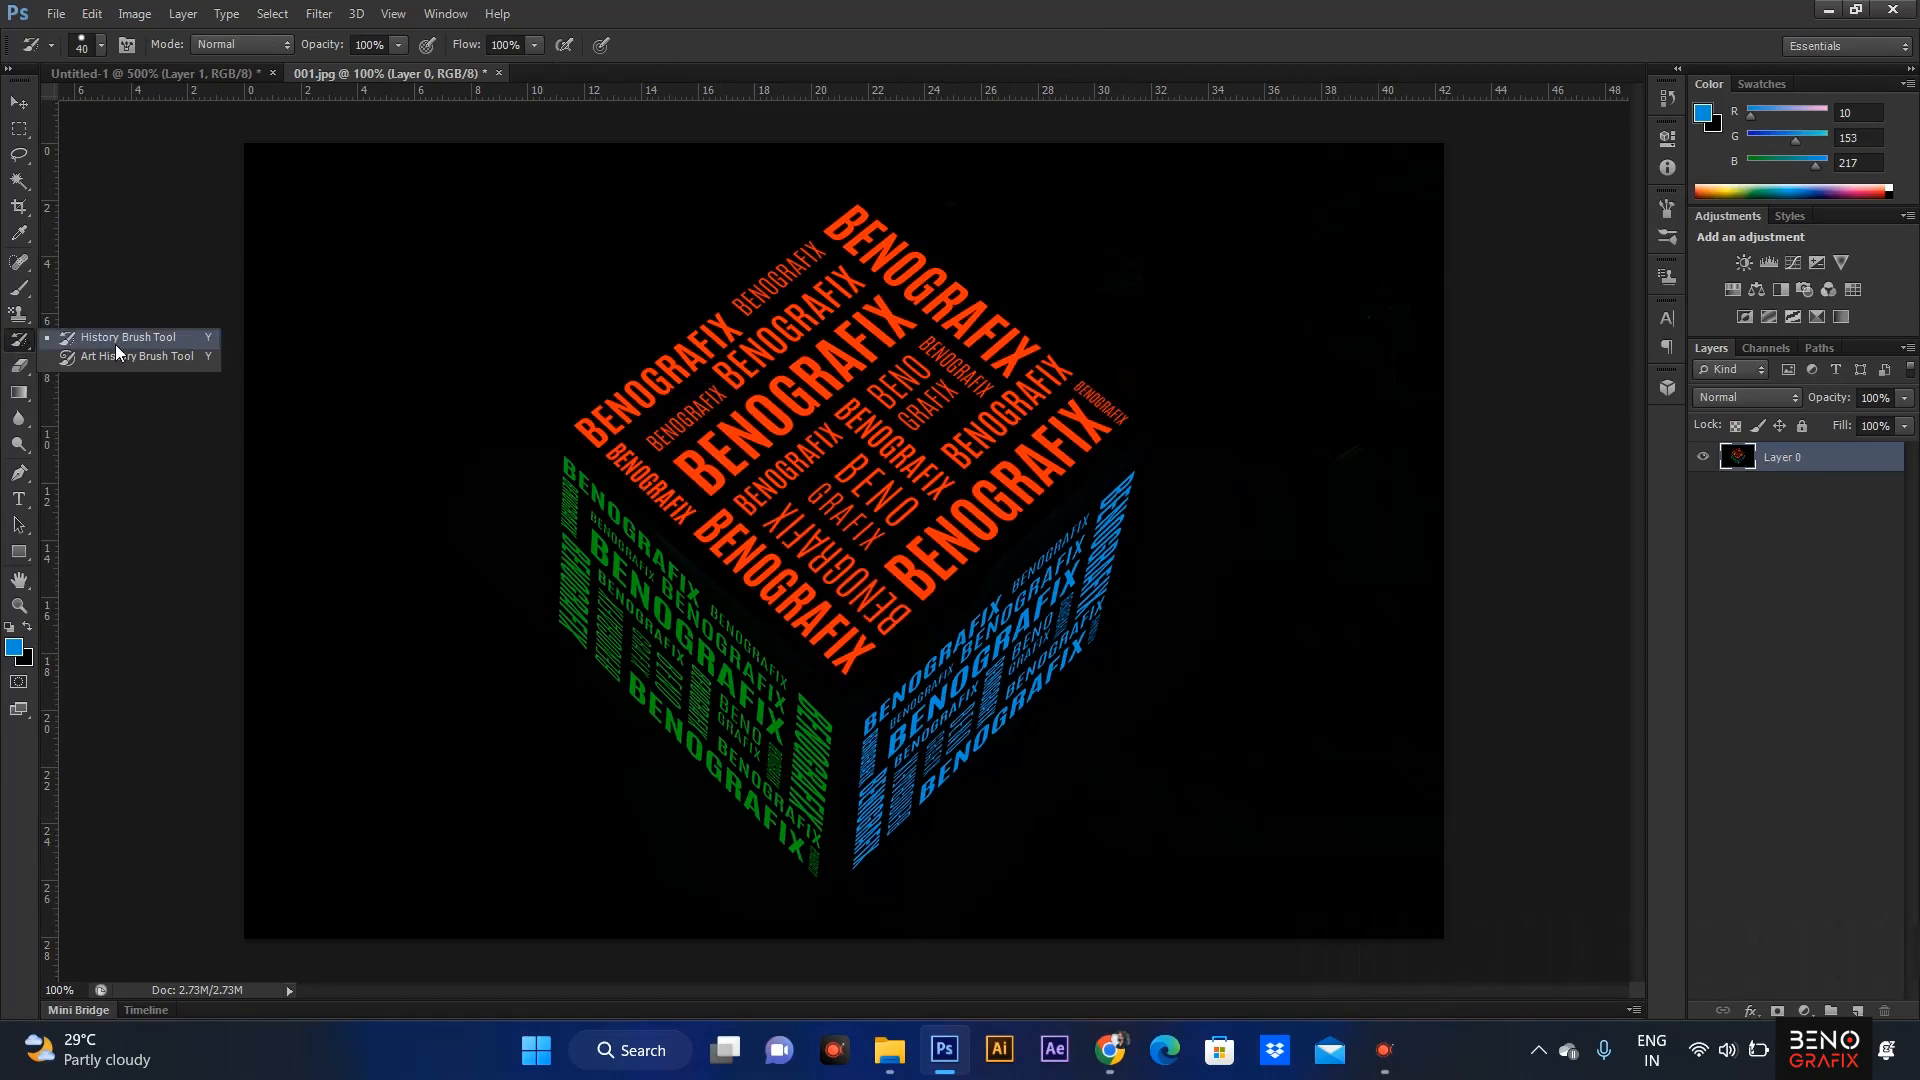
Step: Restore the original white lettering on the cube's top face with the History Brush at size 45
{"action": "left_click", "coordinate": [113, 341]}
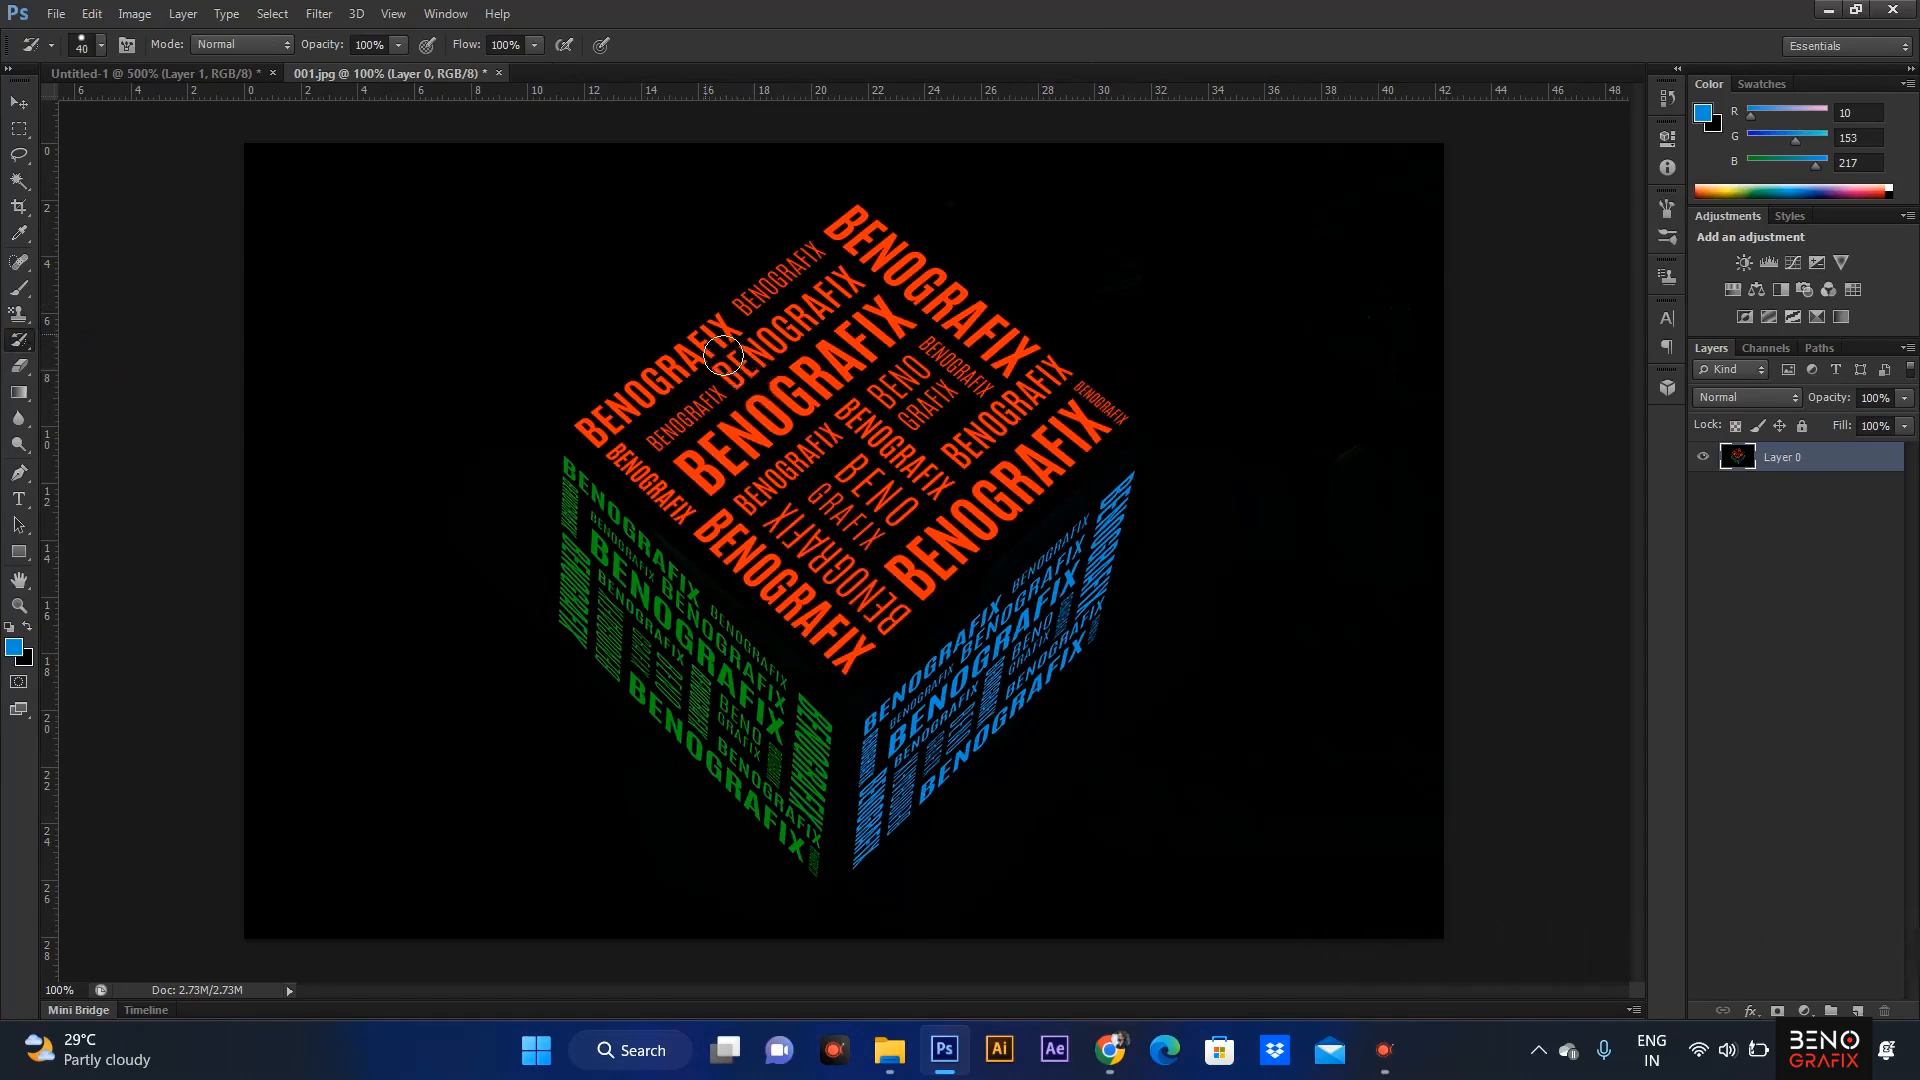
{"action": "key", "text": "bracketright"}
{"action": "key", "text": "bracketright"}
{"action": "key", "text": "bracketleft"}
{"action": "key", "text": "bracketleft"}
{"action": "key", "text": "bracketright"}
{"action": "mouse_move", "coordinate": [614, 455]}
{"action": "left_mouse_down"}
{"action": "mouse_move", "coordinate": [894, 240]}
{"action": "mouse_move", "coordinate": [720, 323]}
{"action": "mouse_move", "coordinate": [698, 352]}
{"action": "mouse_move", "coordinate": [913, 233]}
{"action": "mouse_move", "coordinate": [973, 317]}
{"action": "mouse_move", "coordinate": [1068, 366]}
{"action": "mouse_move", "coordinate": [1133, 432]}
{"action": "mouse_move", "coordinate": [879, 681]}
{"action": "mouse_move", "coordinate": [605, 450]}
{"action": "mouse_move", "coordinate": [642, 436]}
{"action": "left_mouse_up"}
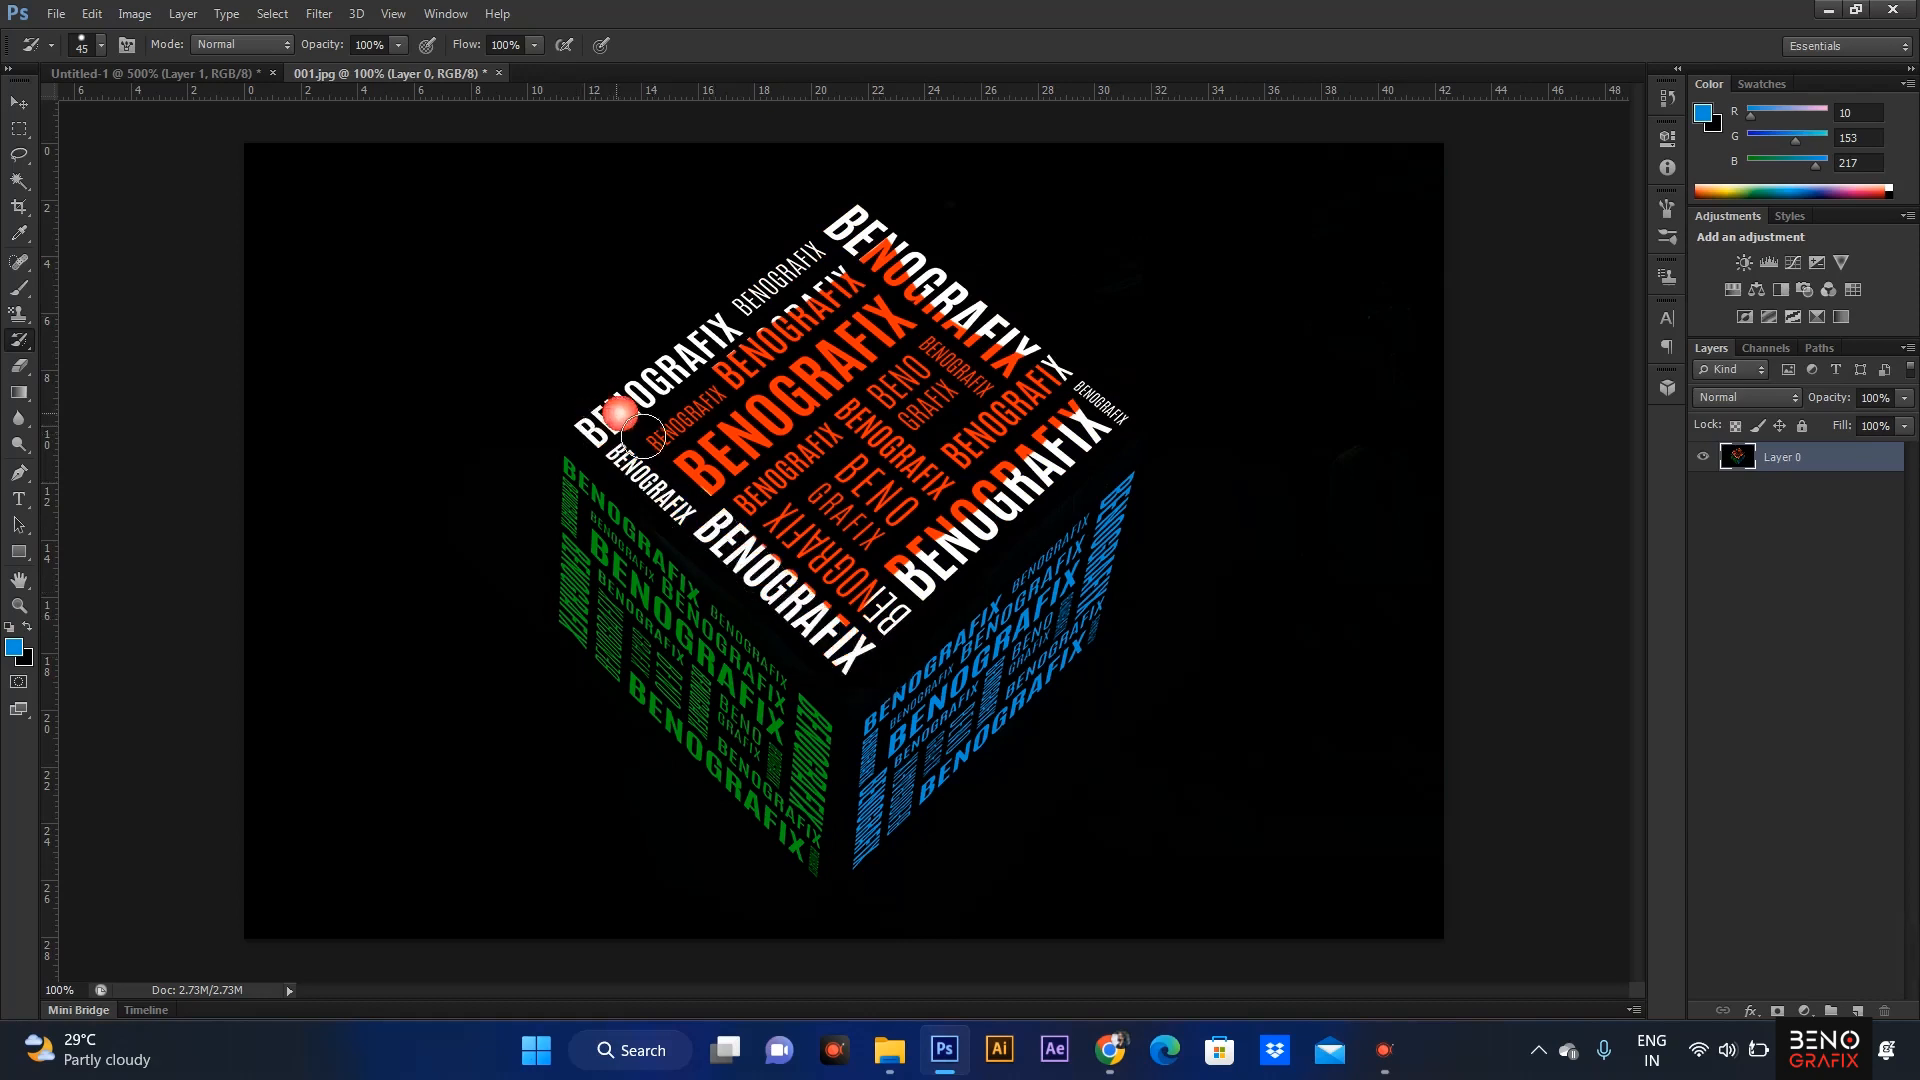
{"action": "left_click", "coordinate": [905, 268], "text": "shift"}
{"action": "mouse_move", "coordinate": [783, 390]}
{"action": "left_mouse_down"}
{"action": "mouse_move", "coordinate": [705, 480]}
{"action": "mouse_move", "coordinate": [747, 515]}
{"action": "mouse_move", "coordinate": [960, 308]}
{"action": "left_mouse_up"}
{"action": "mouse_move", "coordinate": [976, 345]}
{"action": "left_mouse_down"}
{"action": "mouse_move", "coordinate": [790, 500]}
{"action": "mouse_move", "coordinate": [978, 362]}
{"action": "mouse_move", "coordinate": [786, 558]}
{"action": "mouse_move", "coordinate": [939, 432]}
{"action": "mouse_move", "coordinate": [1044, 378]}
{"action": "mouse_move", "coordinate": [820, 572]}
{"action": "mouse_move", "coordinate": [1040, 420]}
{"action": "mouse_move", "coordinate": [860, 605]}
{"action": "mouse_move", "coordinate": [843, 567]}
{"action": "mouse_move", "coordinate": [870, 632]}
{"action": "mouse_move", "coordinate": [840, 600]}
{"action": "mouse_move", "coordinate": [939, 560]}
{"action": "mouse_move", "coordinate": [1080, 418]}
{"action": "mouse_move", "coordinate": [1107, 417]}
{"action": "left_mouse_up"}
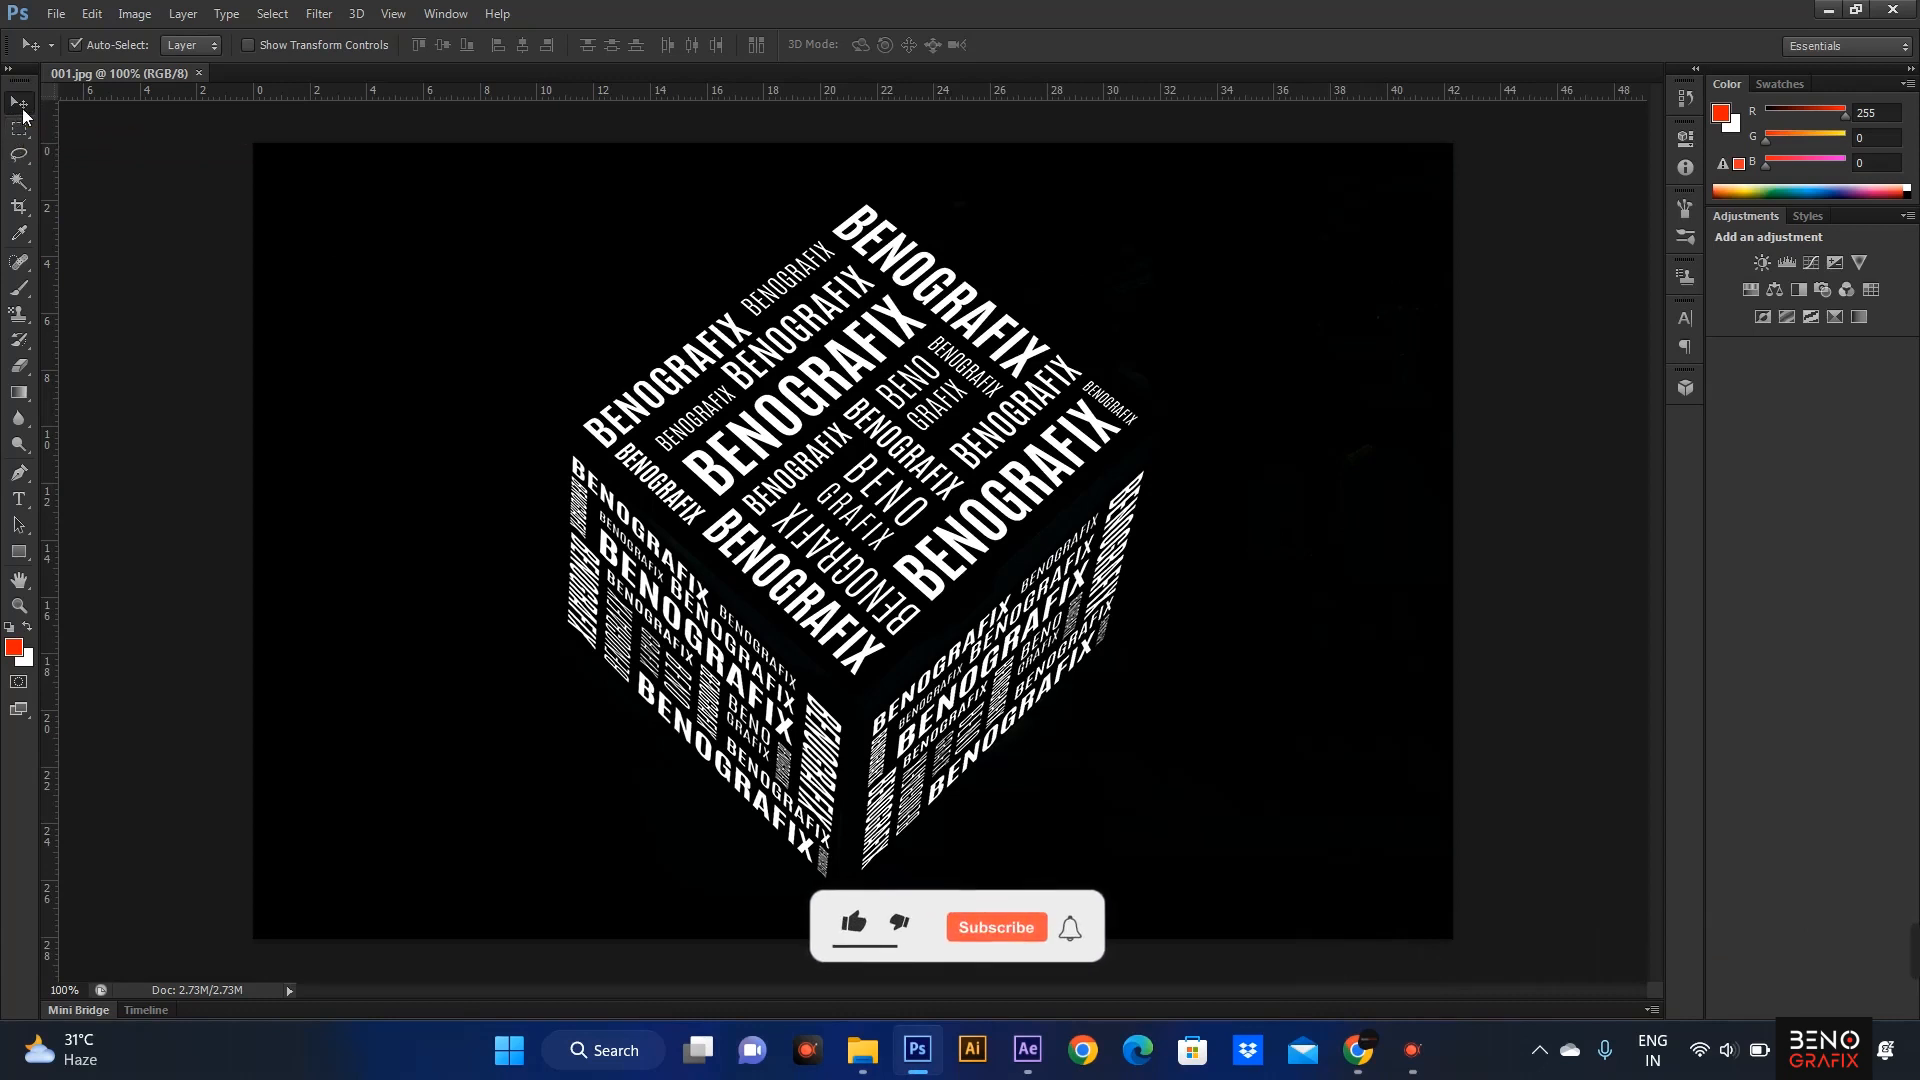
Step: Display the History panel for 001.jpg and toggle it collapsed and expanded, leaving it open
{"action": "left_click", "coordinate": [446, 14]}
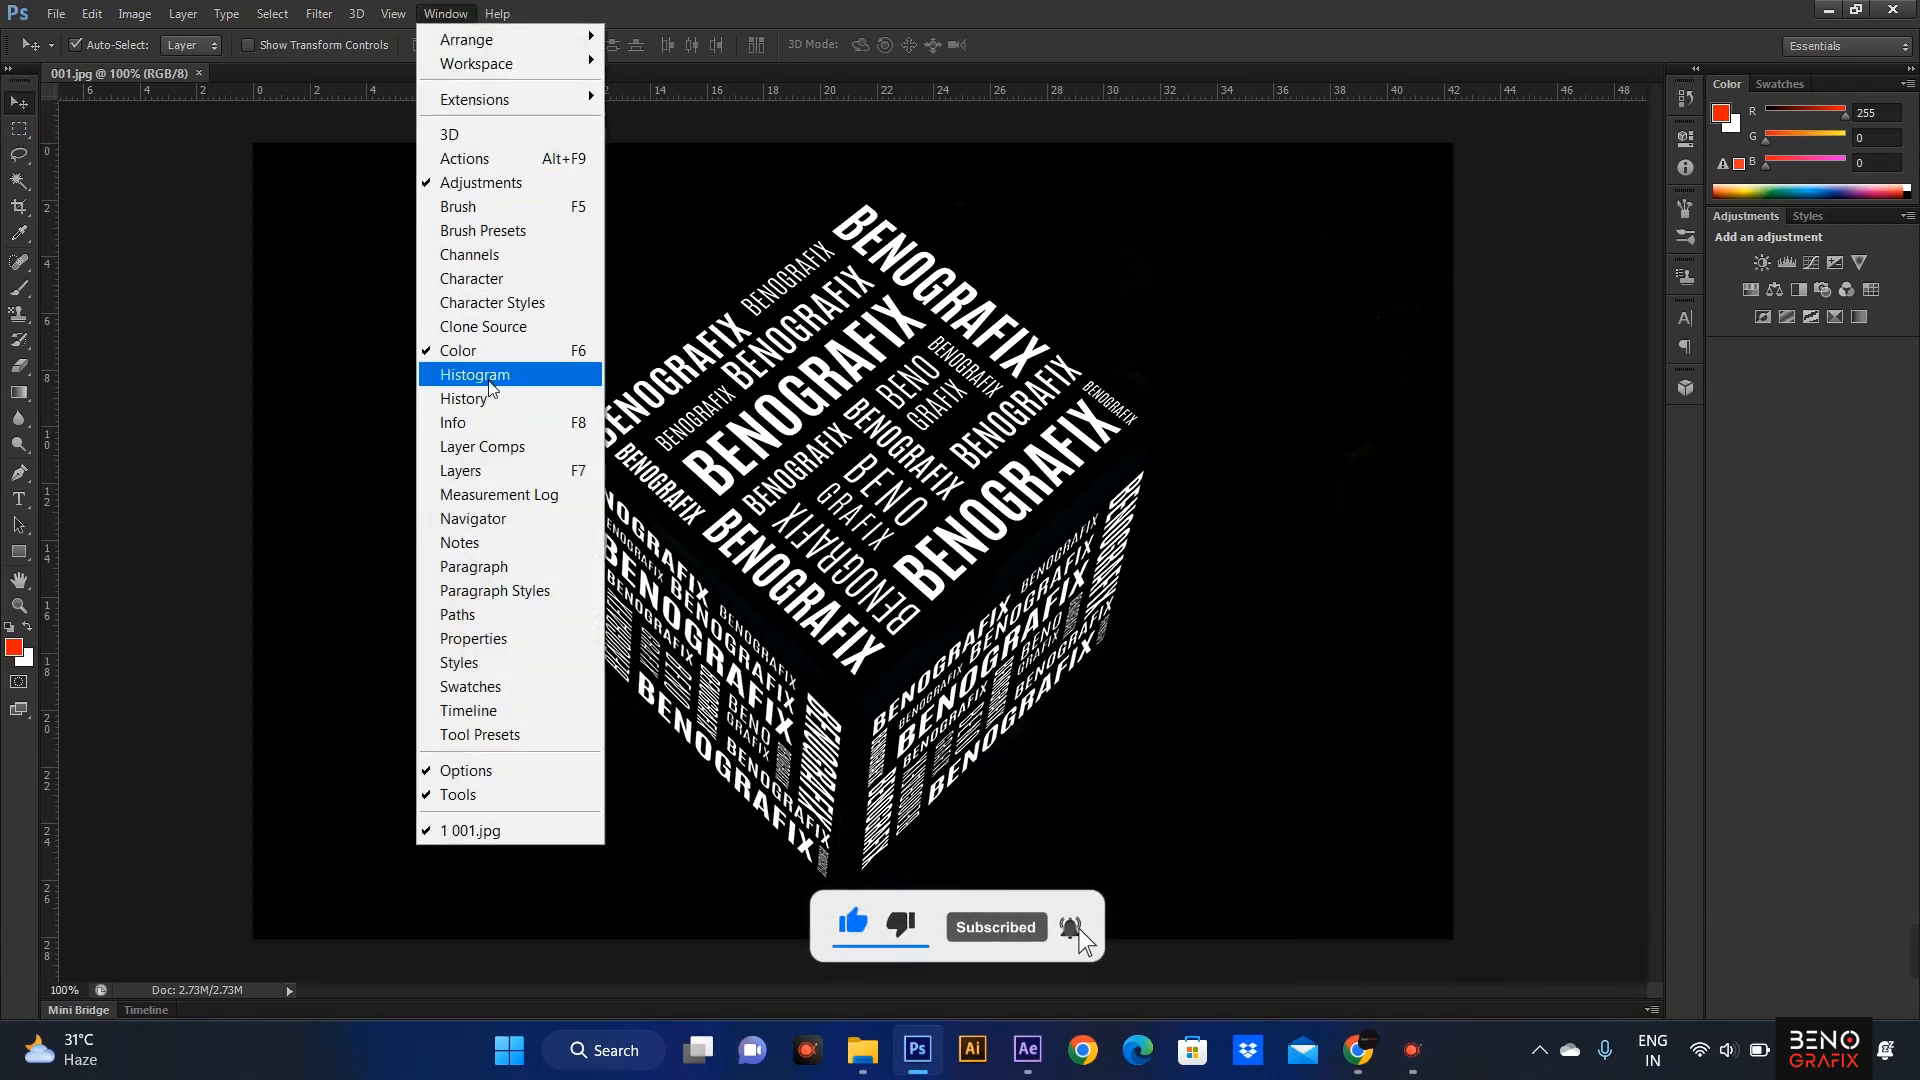
{"action": "left_click", "coordinate": [463, 399]}
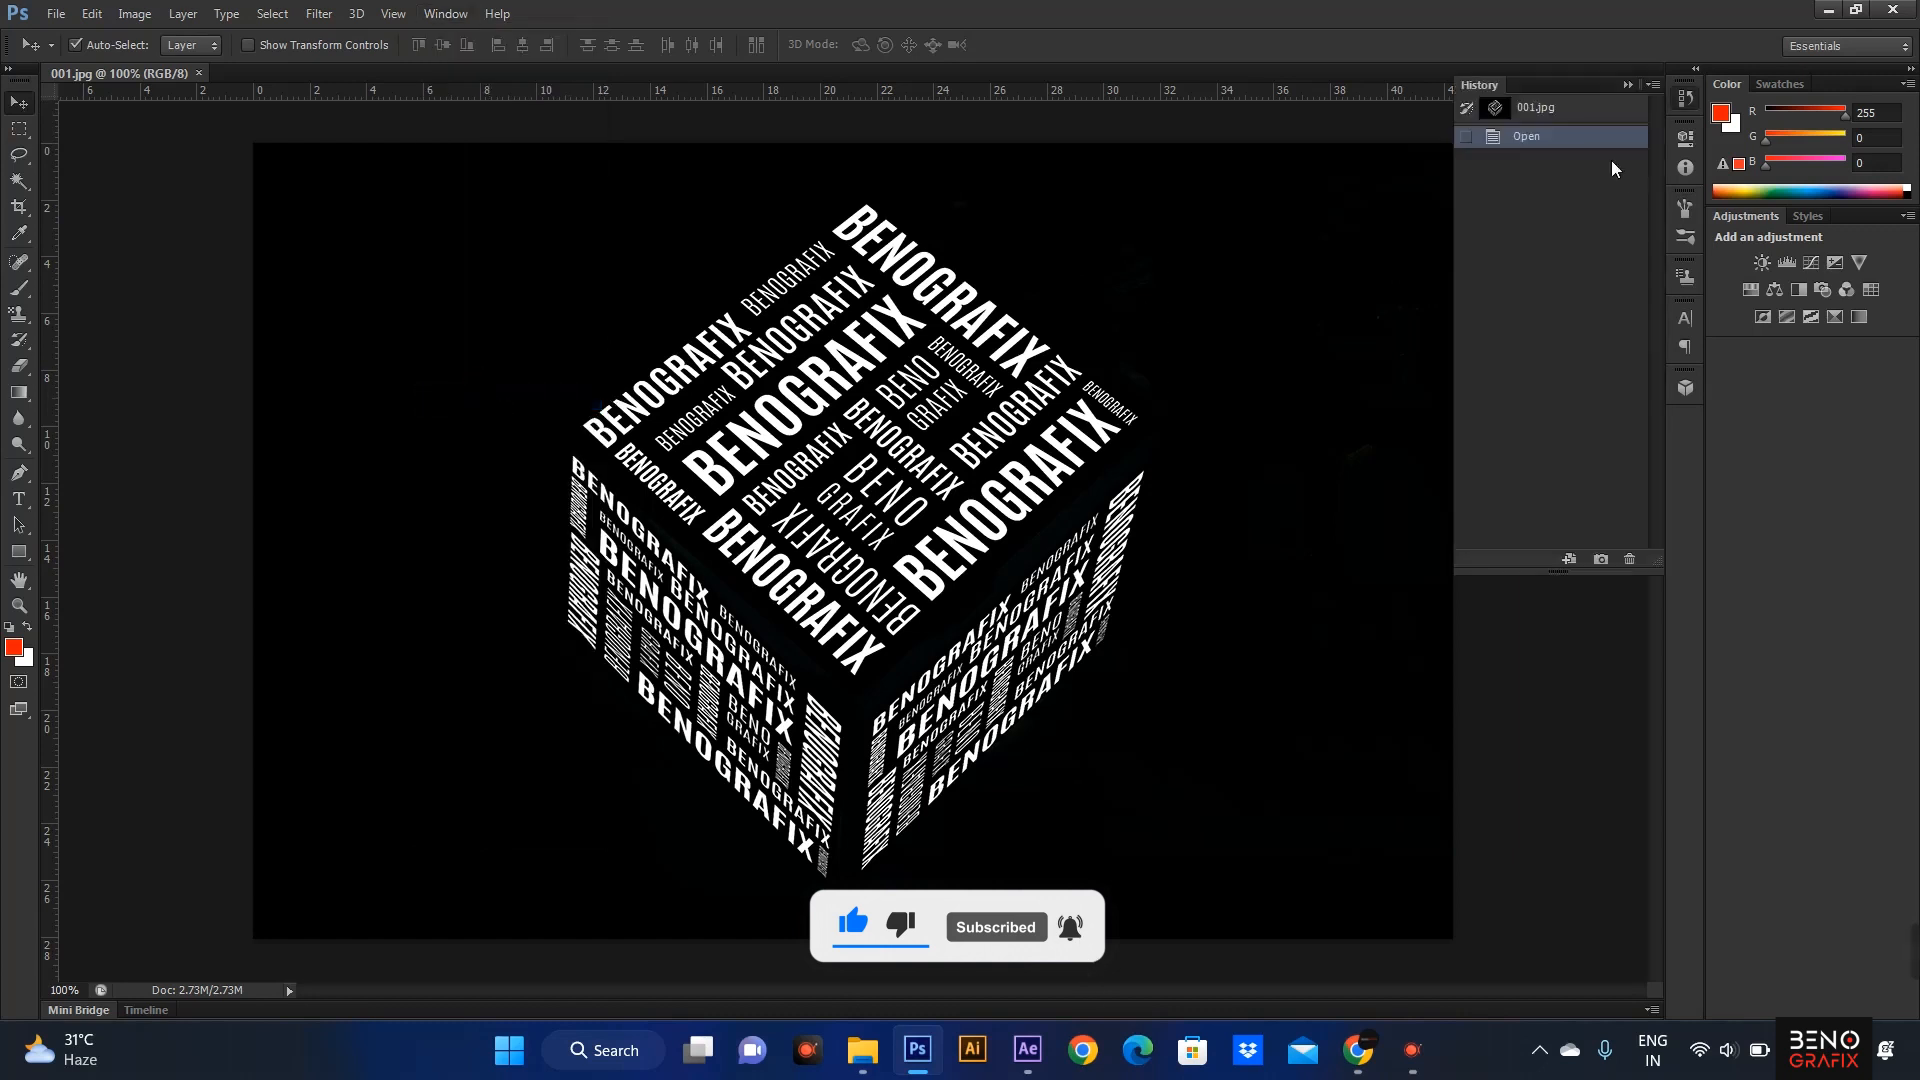
{"action": "left_click", "coordinate": [1690, 99]}
{"action": "left_click", "coordinate": [1688, 100]}
{"action": "left_click", "coordinate": [1688, 100]}
{"action": "left_click", "coordinate": [1688, 100]}
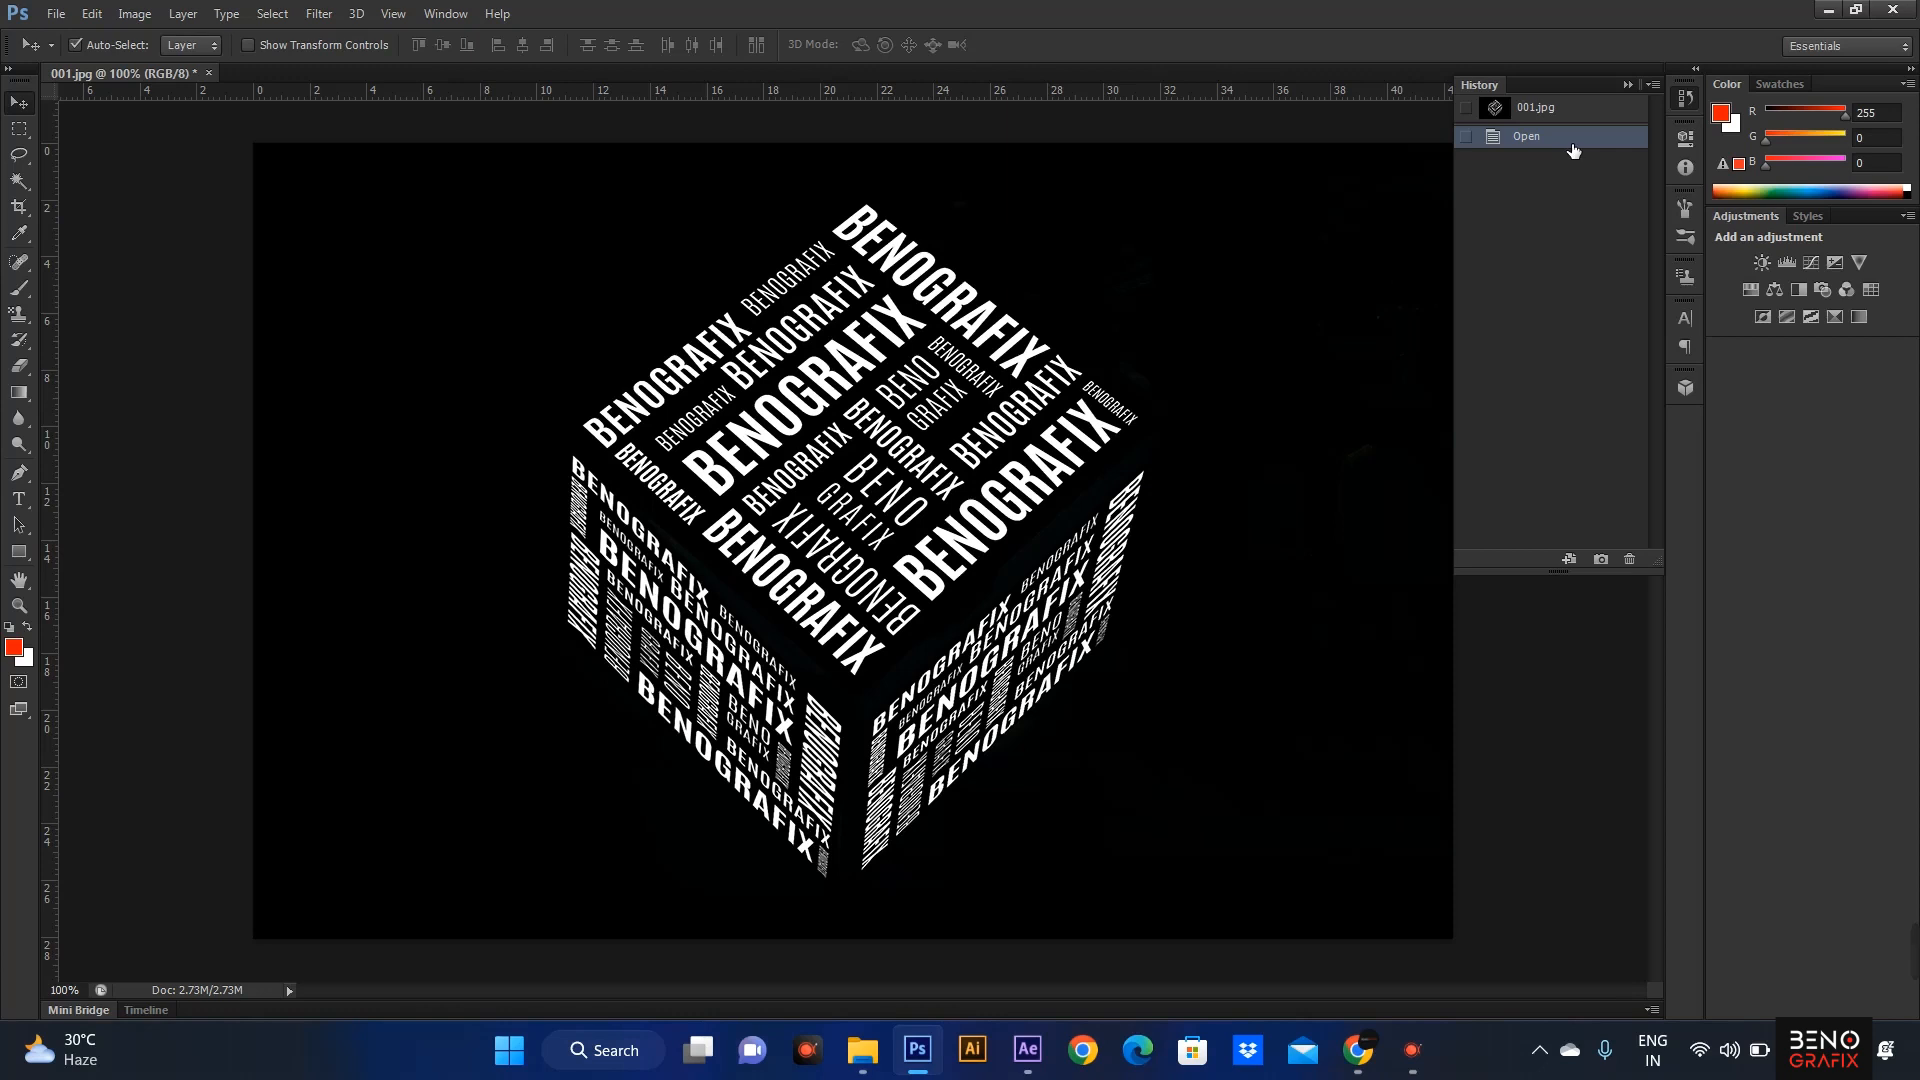
Step: Paint red over part of the lettering on the cube's top face with the Brush tool in Multiply mode
{"action": "left_click", "coordinate": [19, 289]}
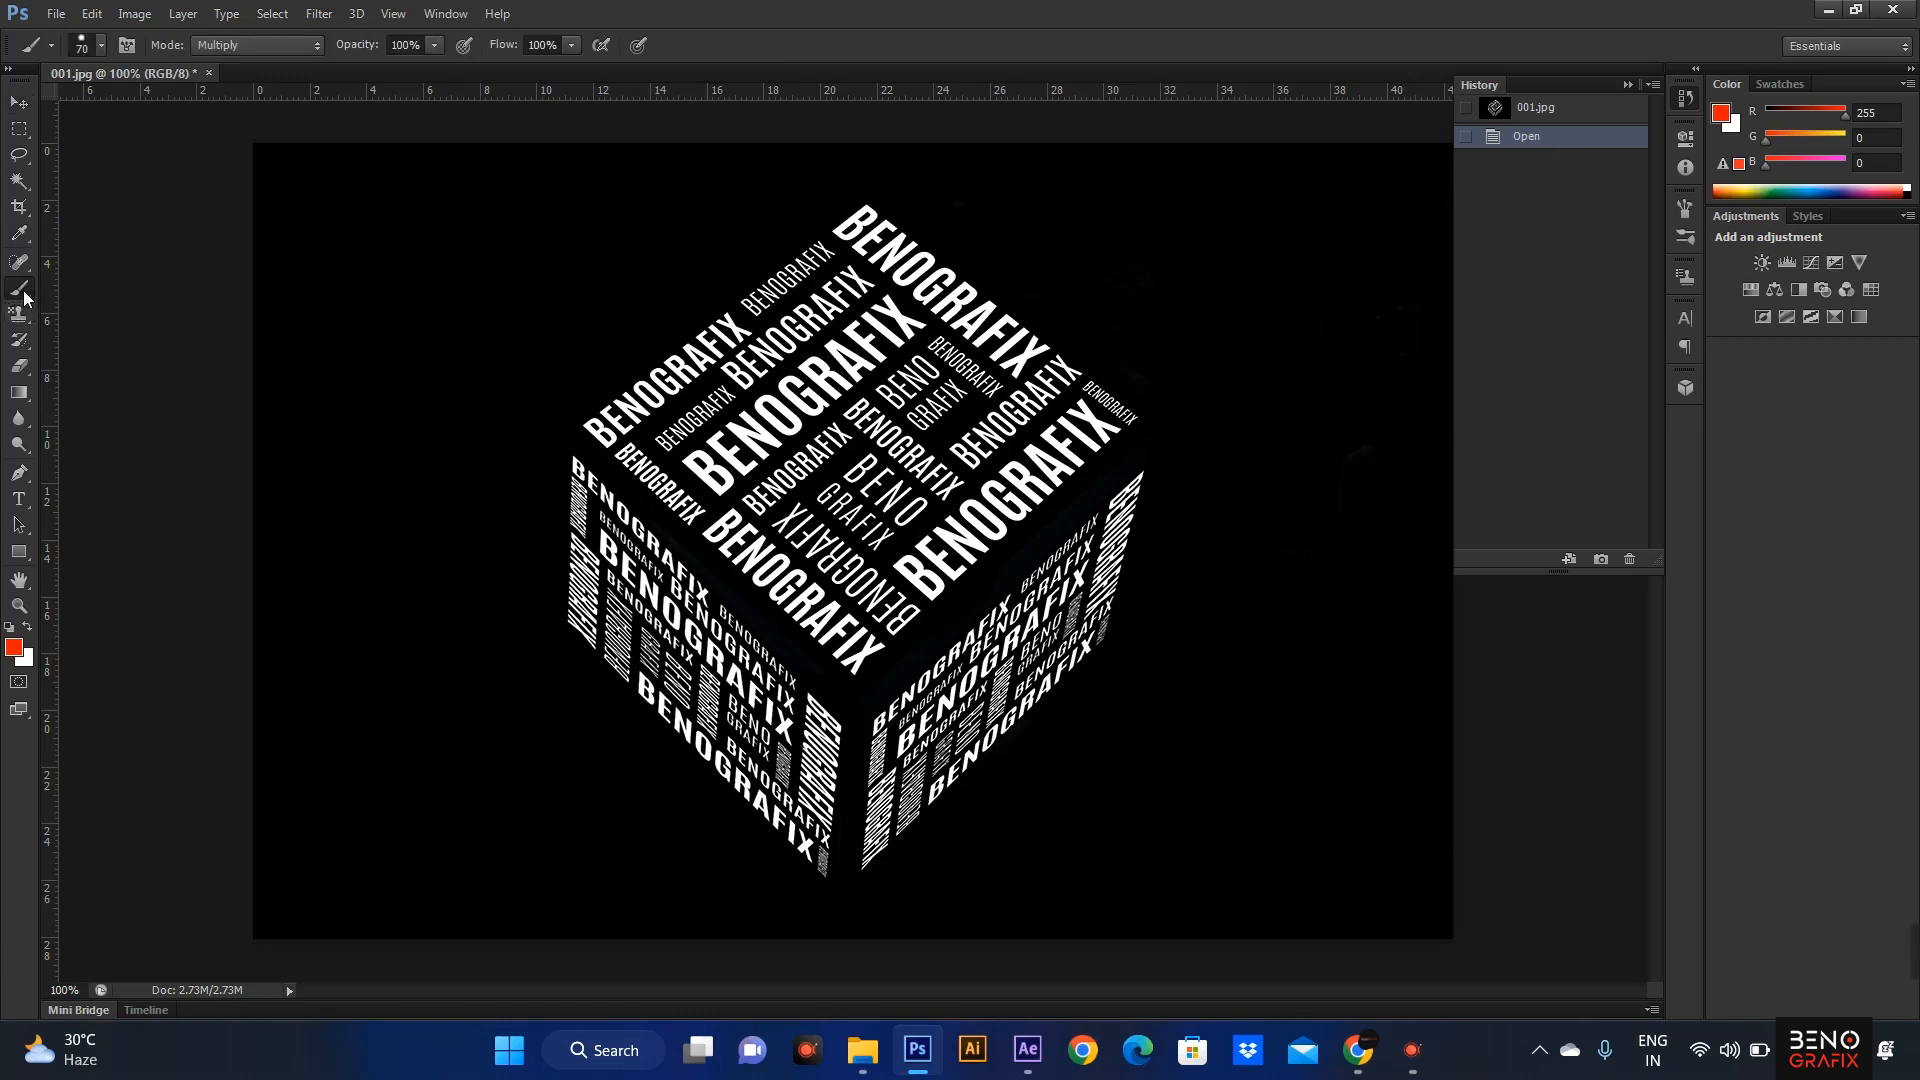
{"action": "left_click_drag", "start_coordinate": [585, 397], "coordinate": [650, 450]}
{"action": "mouse_move", "coordinate": [820, 360]}
{"action": "left_mouse_down"}
{"action": "mouse_move", "coordinate": [921, 257]}
{"action": "mouse_move", "coordinate": [754, 339]}
{"action": "mouse_move", "coordinate": [726, 376]}
{"action": "mouse_move", "coordinate": [1037, 314]}
{"action": "mouse_move", "coordinate": [1009, 325]}
{"action": "mouse_move", "coordinate": [1056, 414]}
{"action": "mouse_move", "coordinate": [1123, 407]}
{"action": "mouse_move", "coordinate": [1095, 496]}
{"action": "mouse_move", "coordinate": [995, 530]}
{"action": "left_mouse_up"}
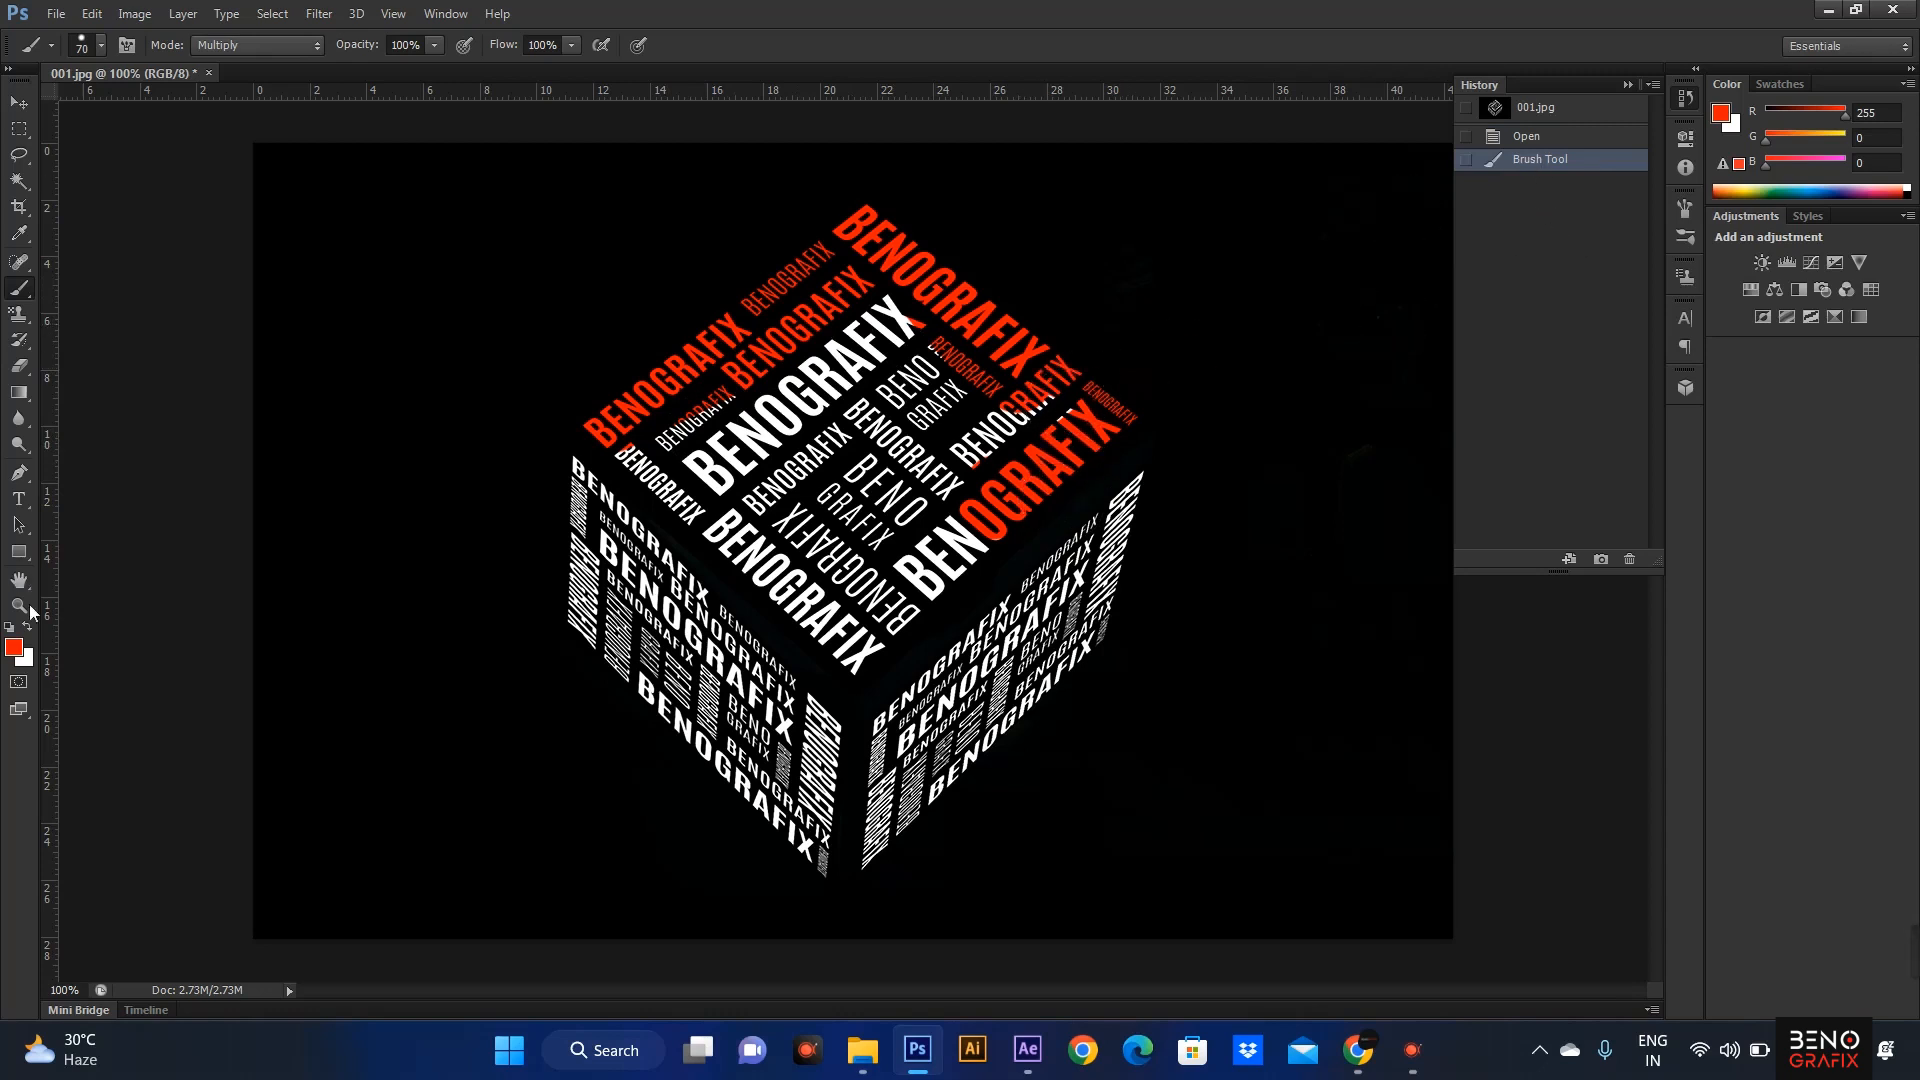
Step: Set the foreground colour to green 00c217 and paint over the lettering on the cube's right face
{"action": "left_click", "coordinate": [15, 650]}
{"action": "left_click", "coordinate": [1650, 537]}
{"action": "left_click", "coordinate": [1621, 432]}
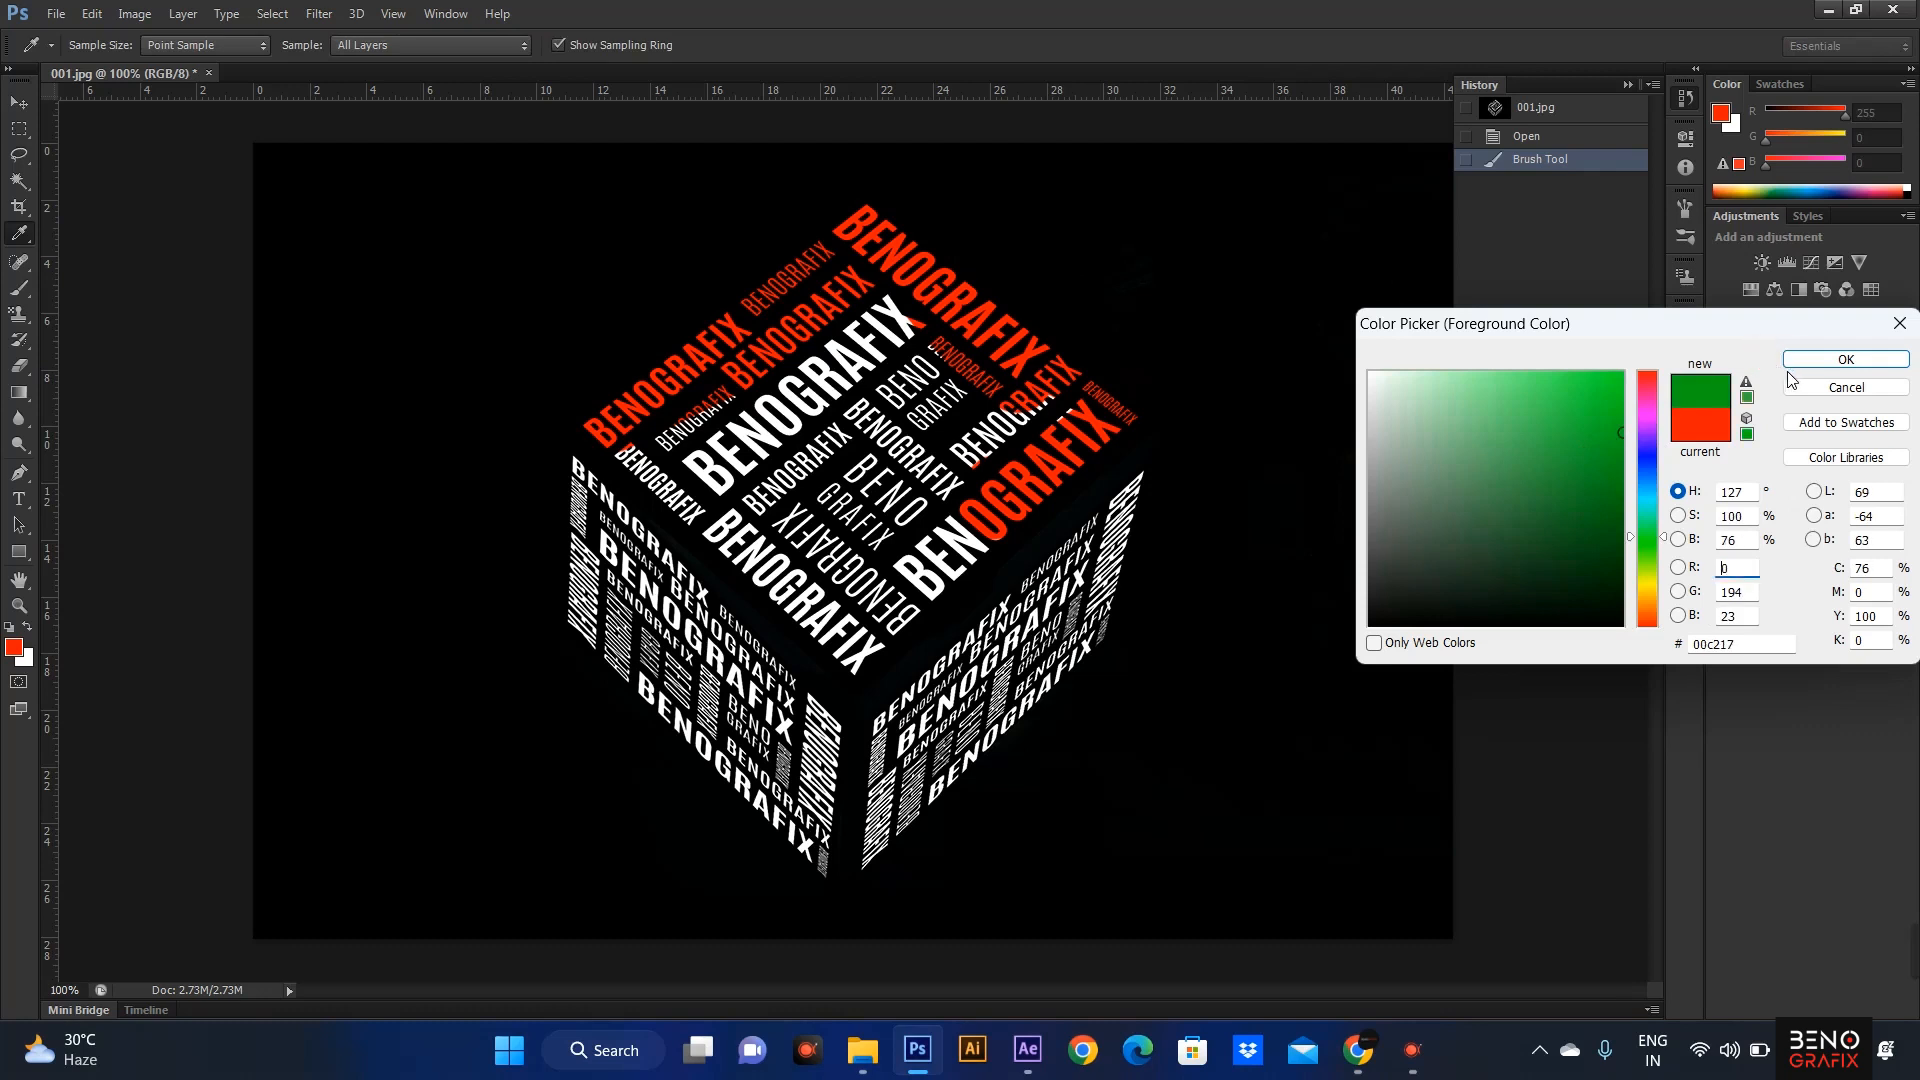
{"action": "left_click", "coordinate": [1846, 359]}
{"action": "key", "text": "b"}
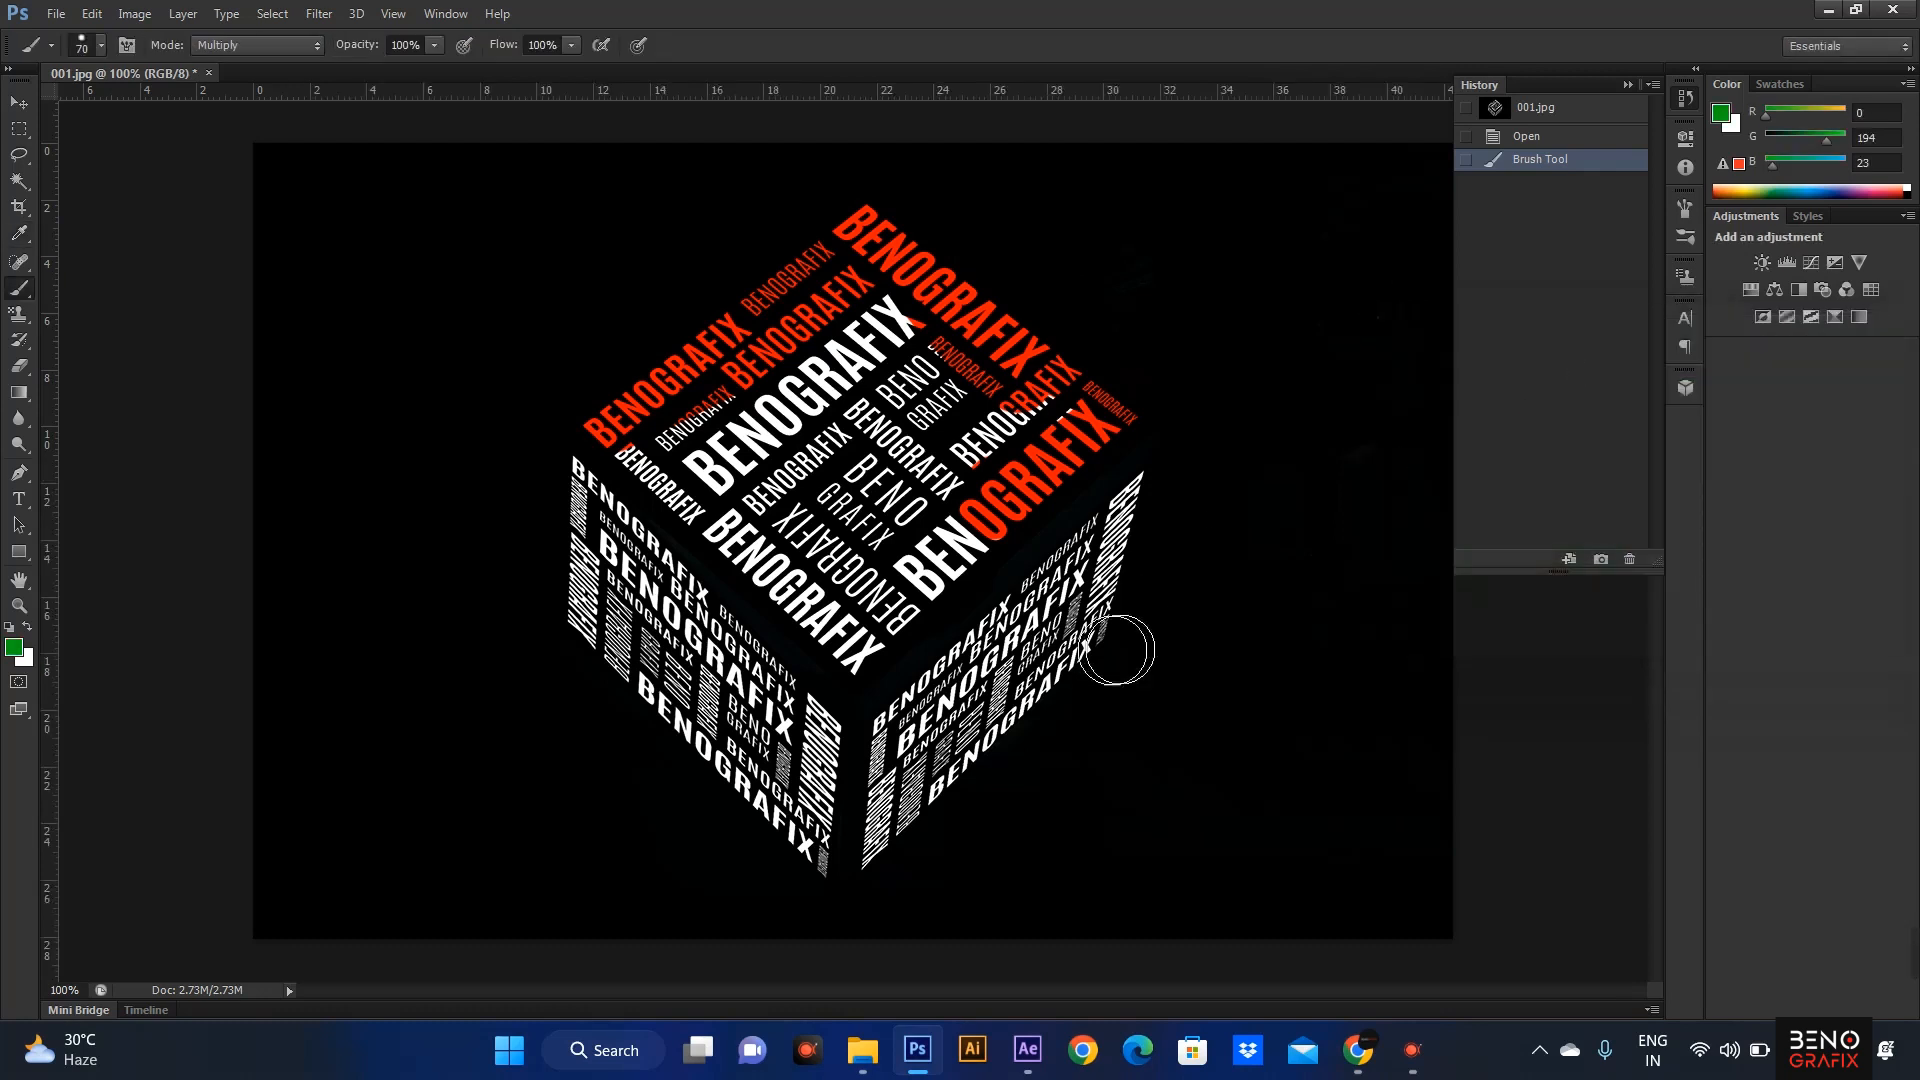
{"action": "mouse_move", "coordinate": [1125, 490]}
{"action": "left_mouse_down"}
{"action": "mouse_move", "coordinate": [935, 780]}
{"action": "mouse_move", "coordinate": [926, 851]}
{"action": "mouse_move", "coordinate": [1170, 626]}
{"action": "left_mouse_up"}
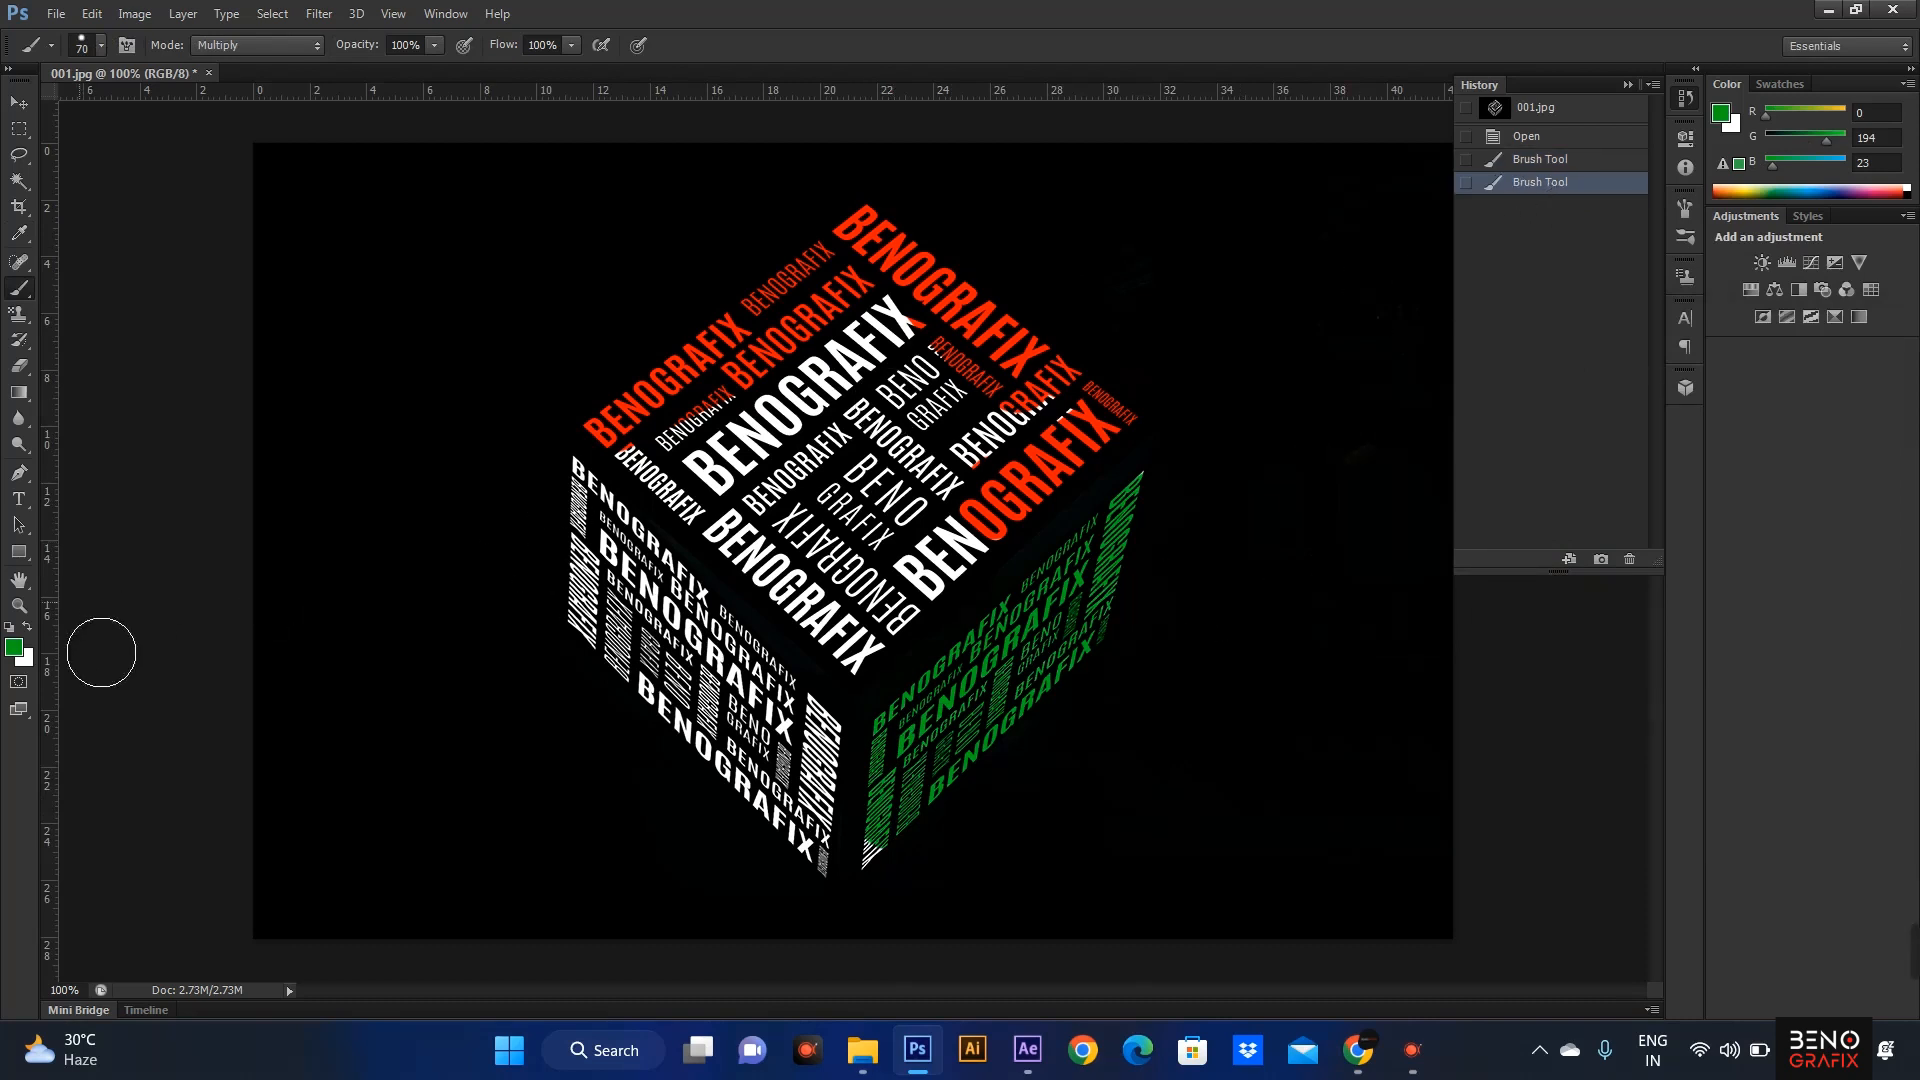
Step: Set the foreground colour to light blue 00e4ff and paint over the upper lettering on the cube's left face
{"action": "left_click", "coordinate": [15, 648]}
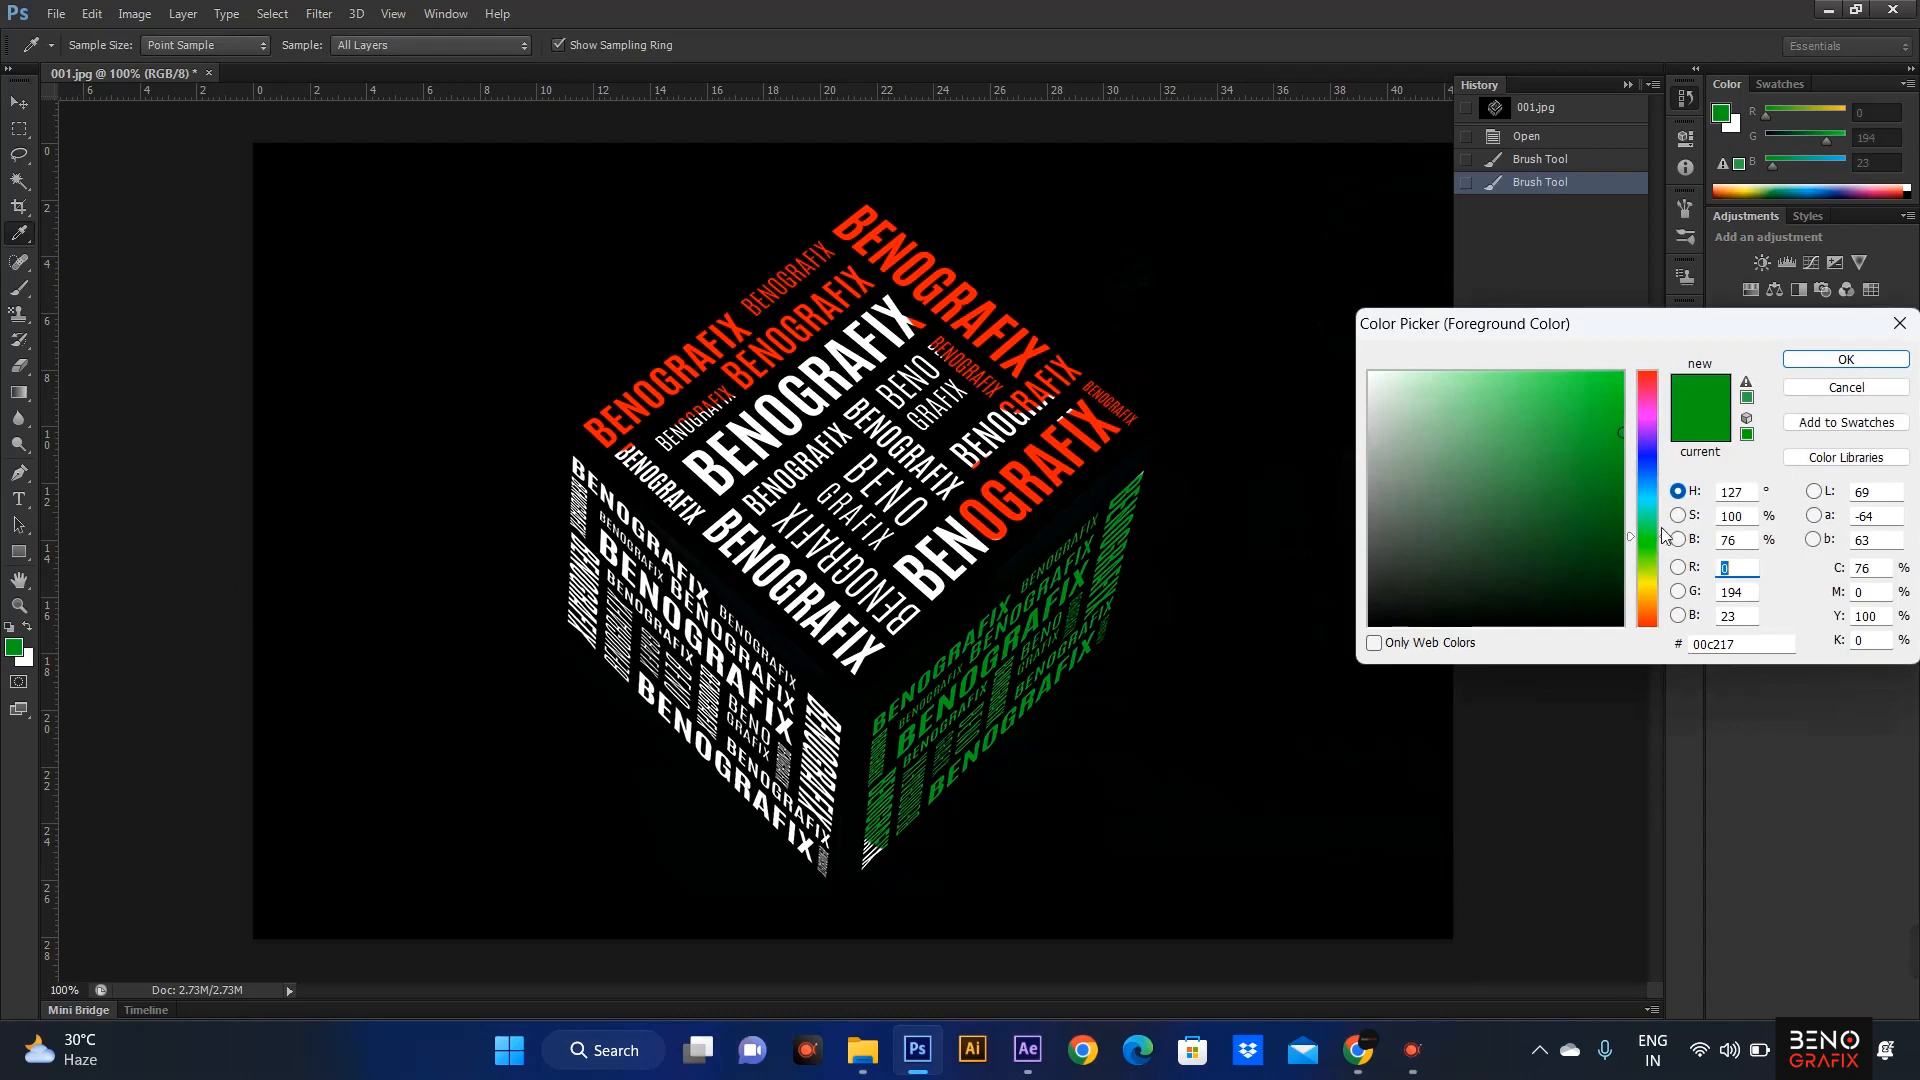
{"action": "left_click", "coordinate": [1647, 495]}
{"action": "left_click", "coordinate": [1622, 372]}
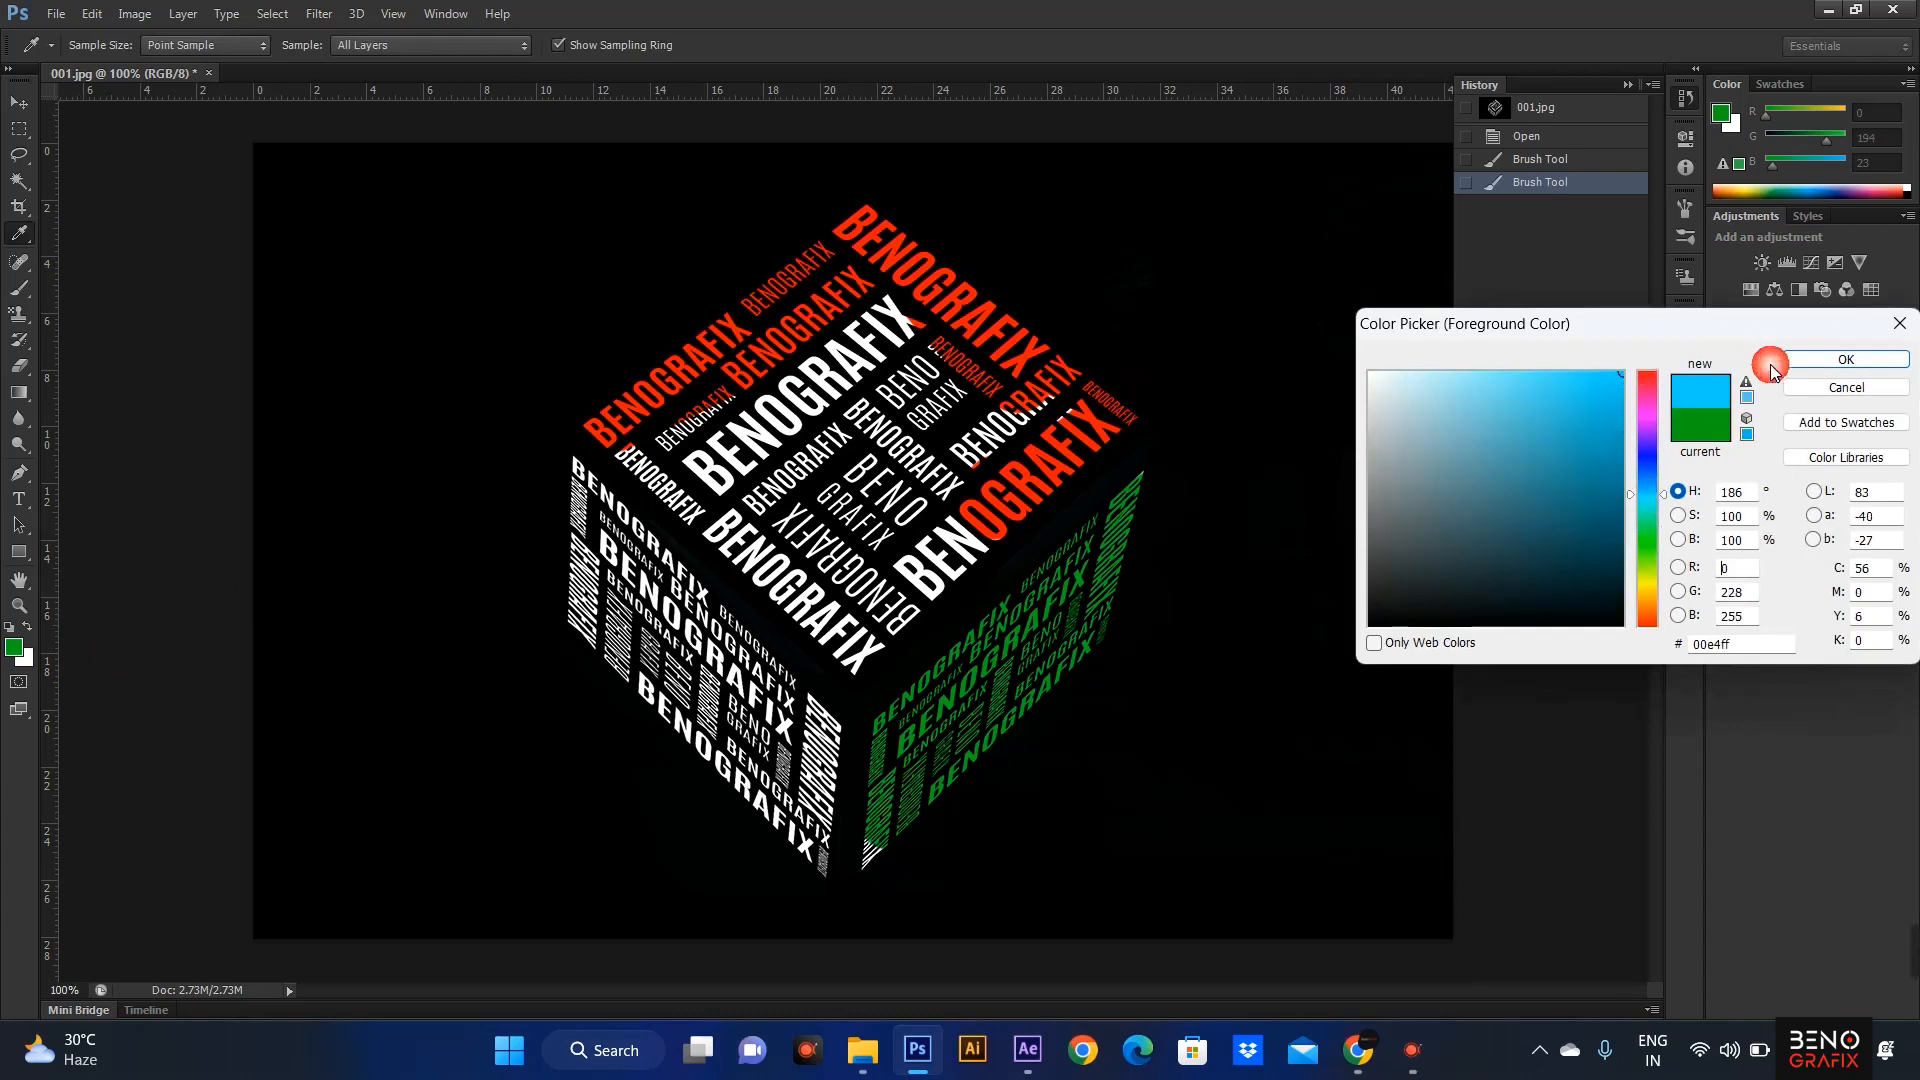
{"action": "left_click", "coordinate": [1845, 359]}
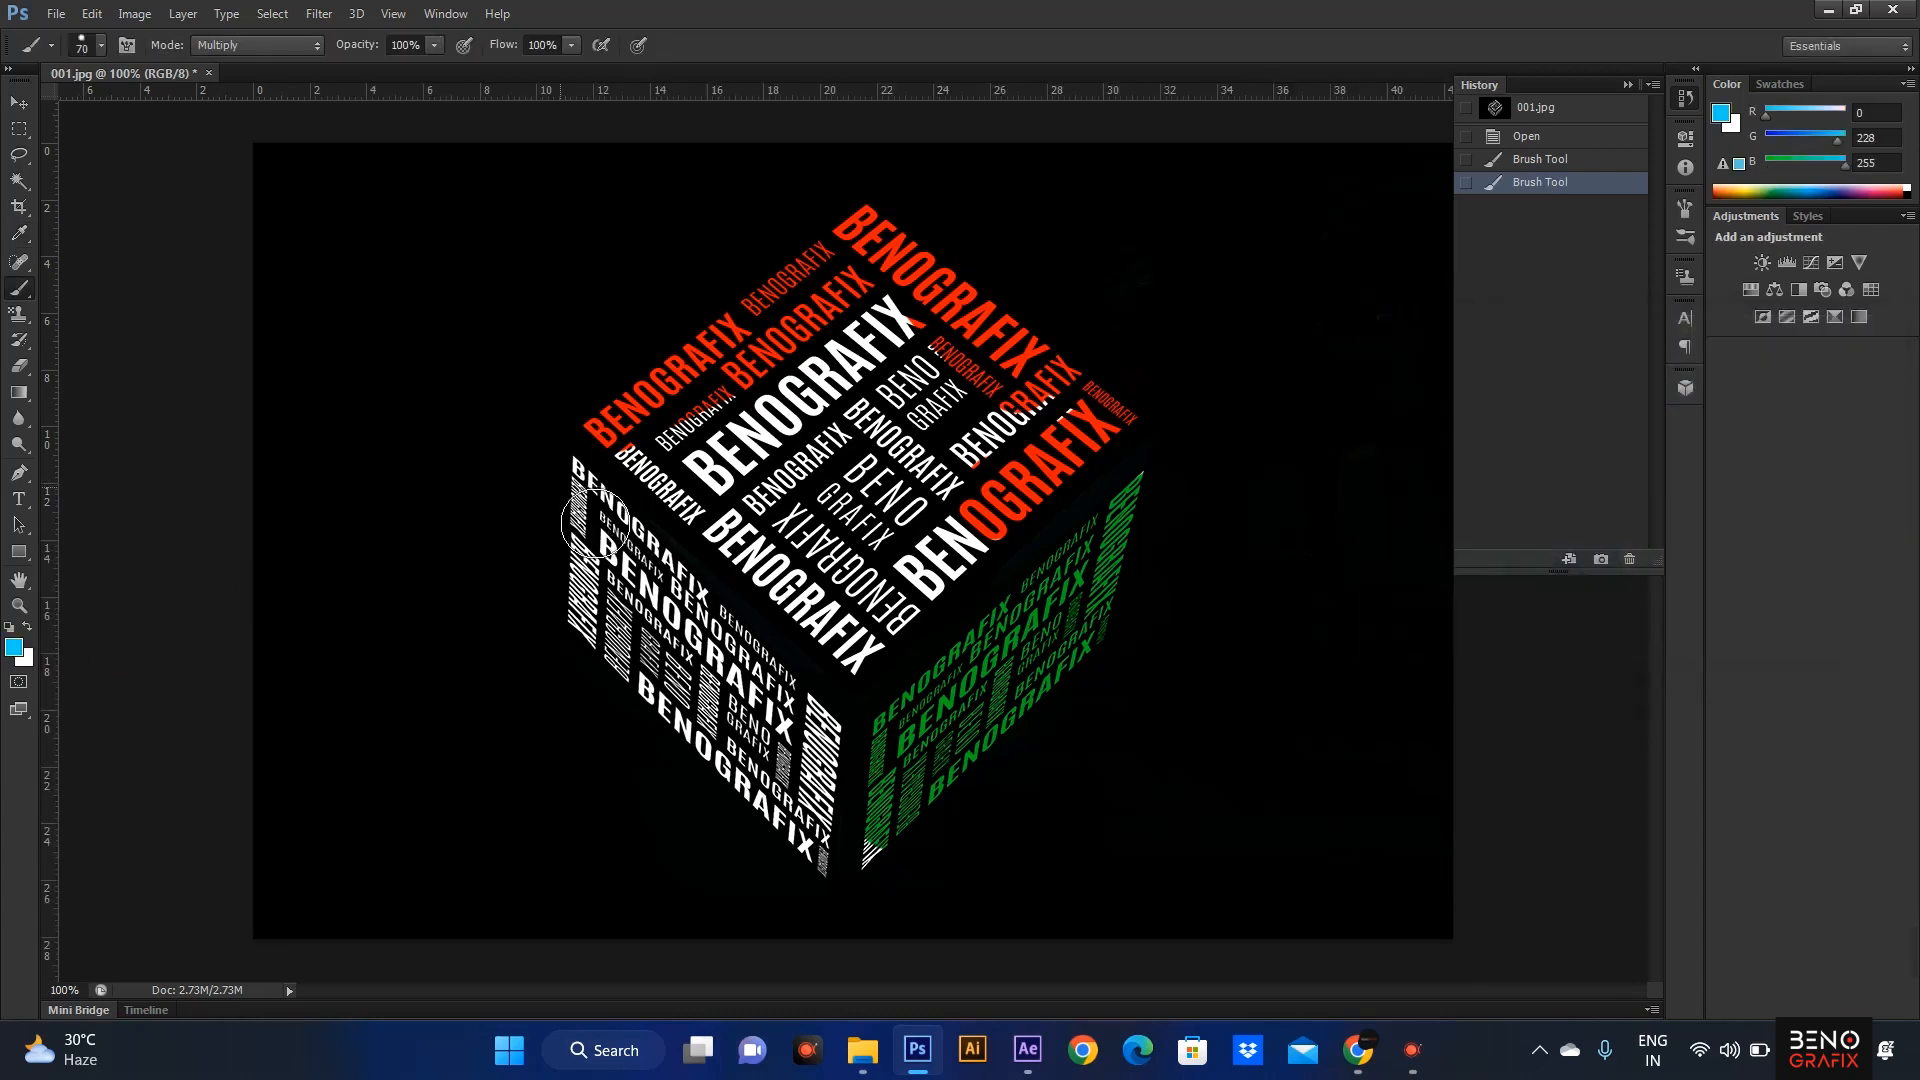
{"action": "left_click_drag", "start_coordinate": [595, 500], "coordinate": [750, 690]}
{"action": "mouse_move", "coordinate": [845, 780]}
{"action": "left_mouse_down"}
{"action": "mouse_move", "coordinate": [847, 733]}
{"action": "mouse_move", "coordinate": [830, 815]}
{"action": "left_mouse_up"}
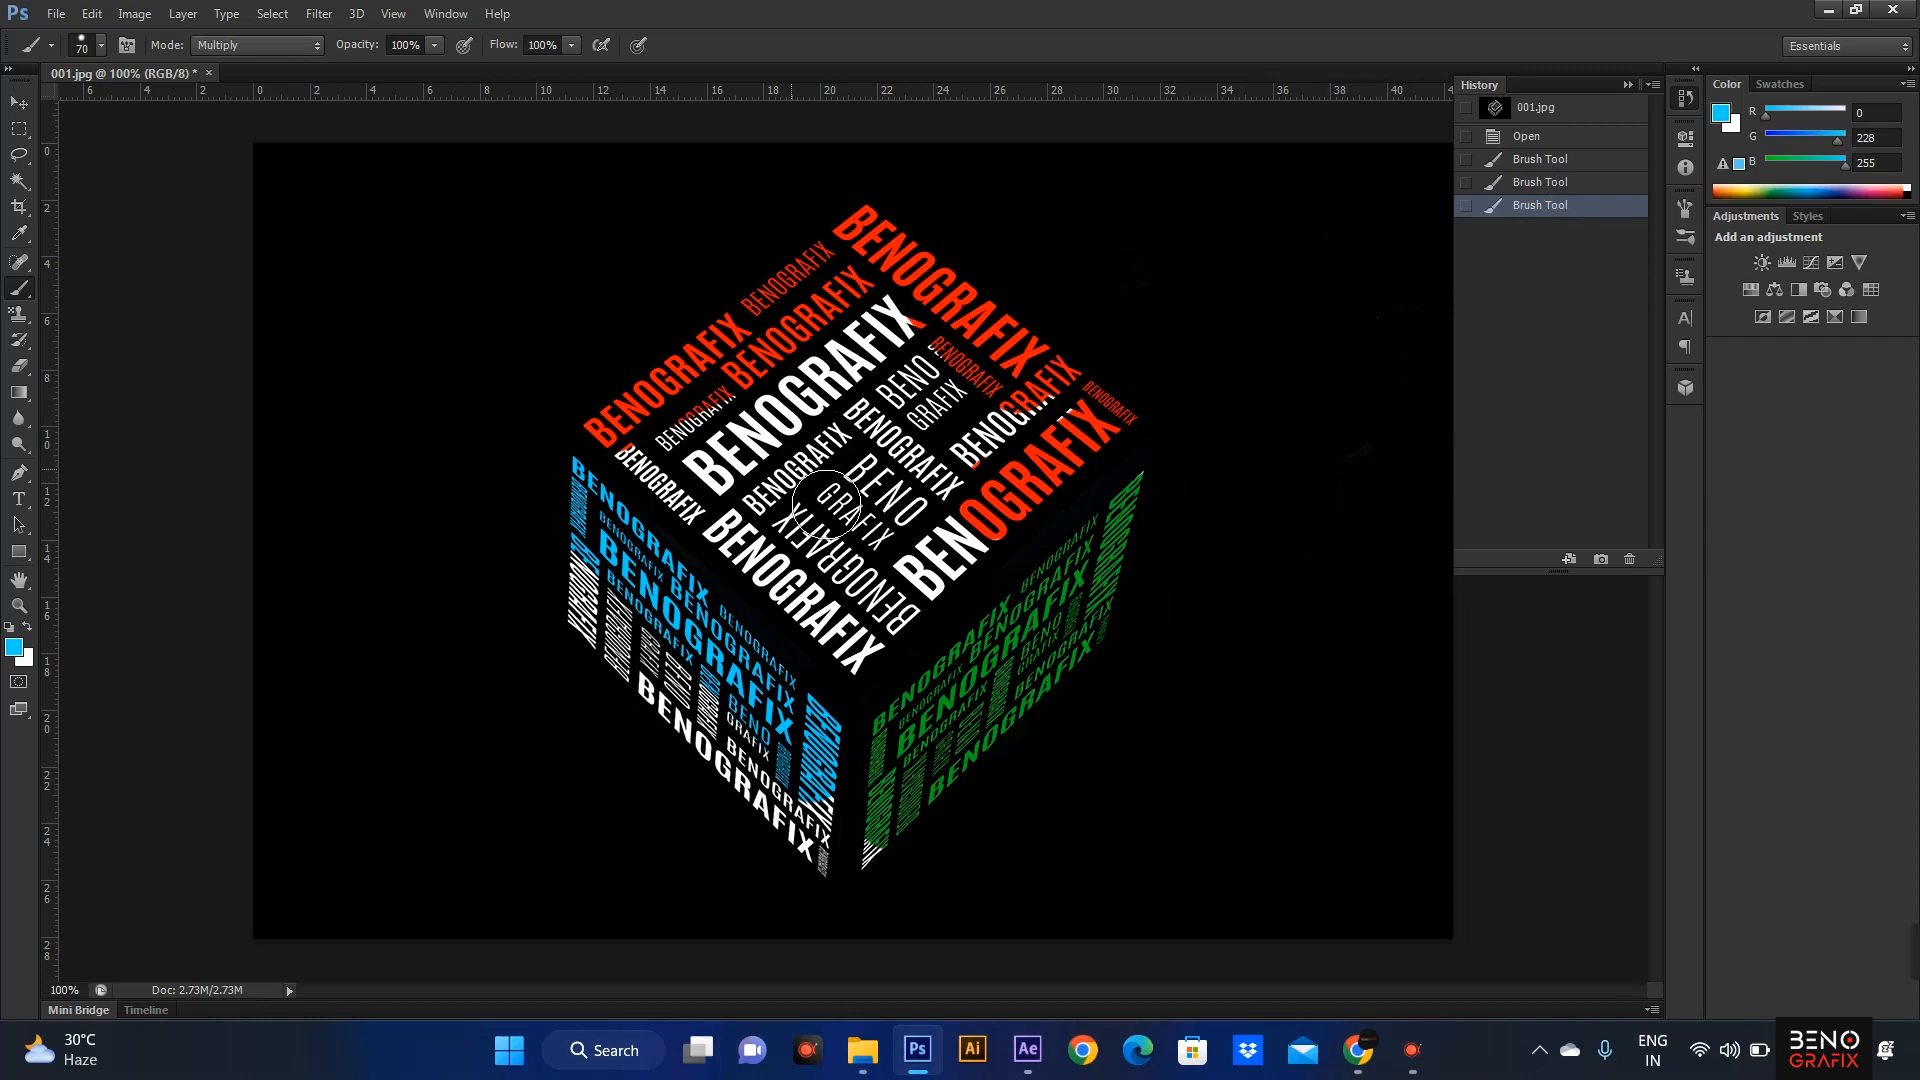
Step: Undo the three brush strokes one by one back to the opened image, and restore them through the last history state
{"action": "key", "text": "ctrl+z"}
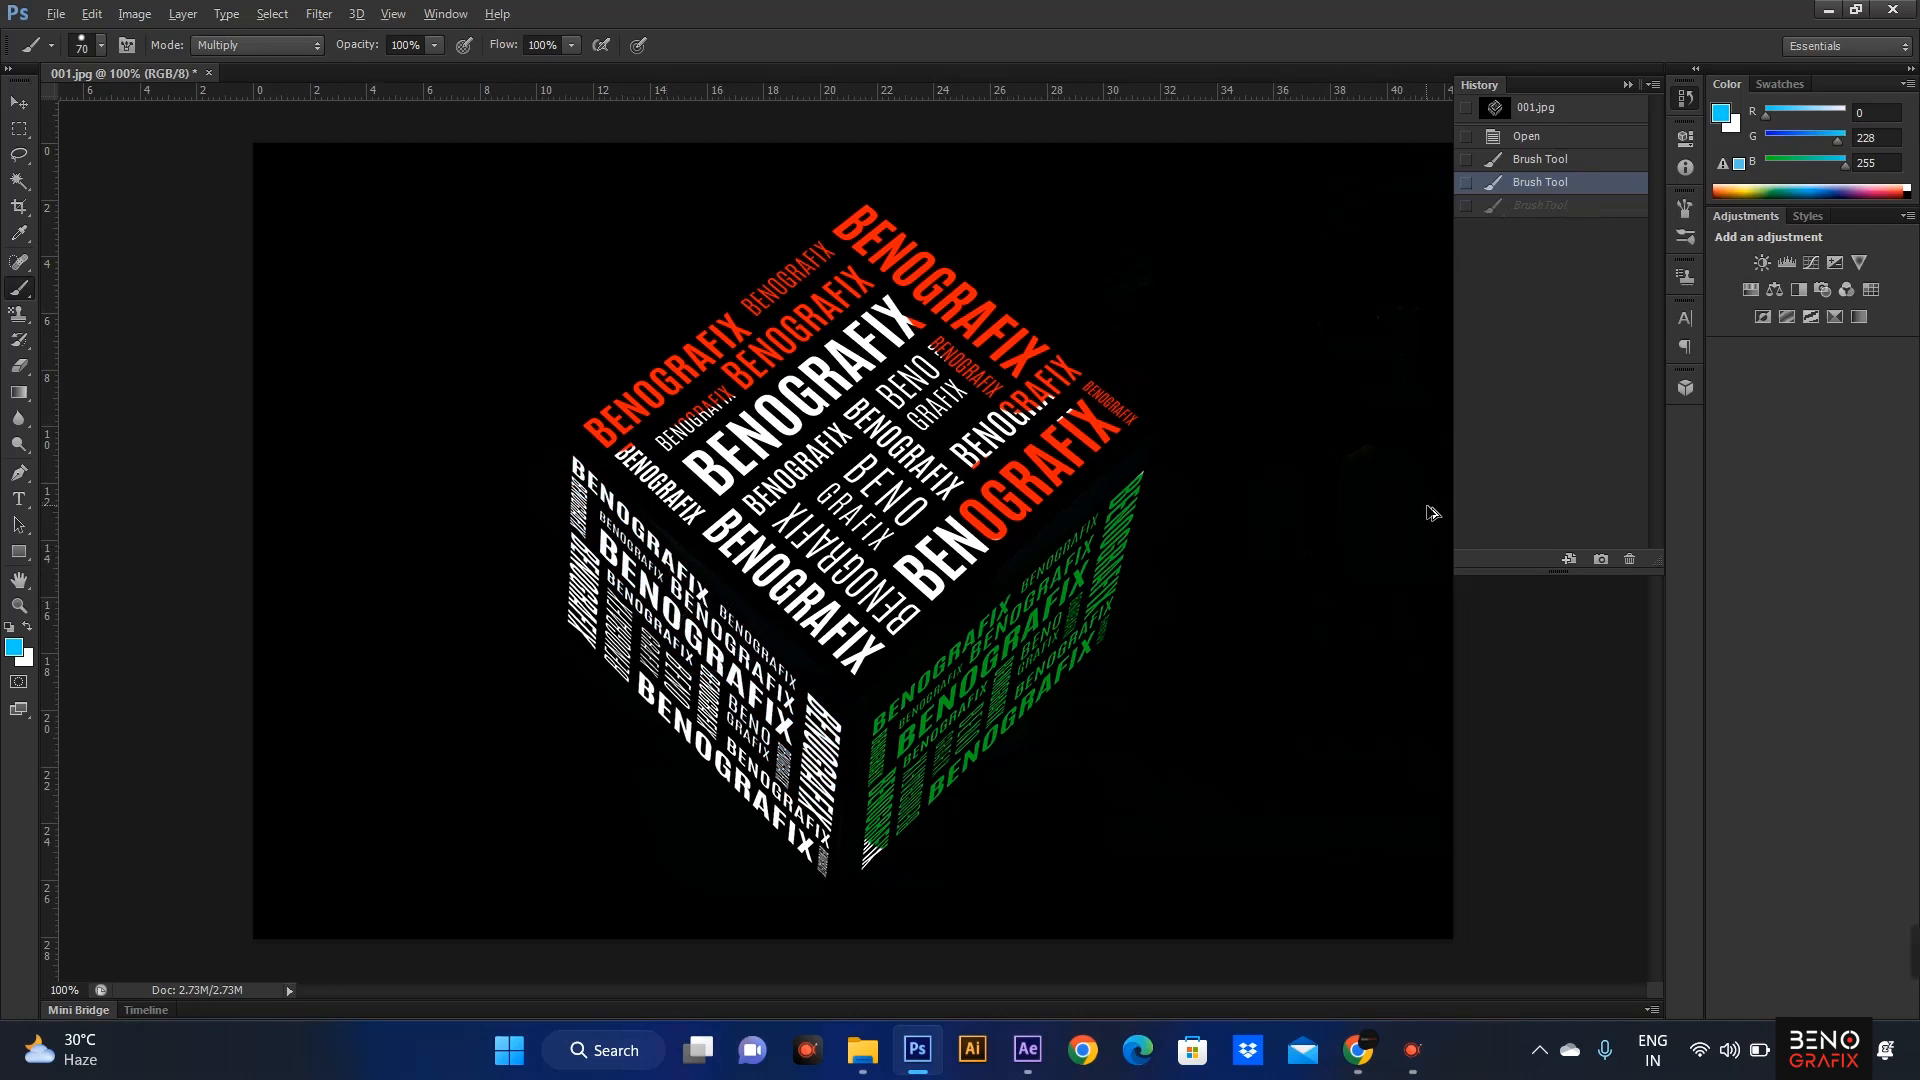
{"action": "key", "text": "ctrl+alt+z"}
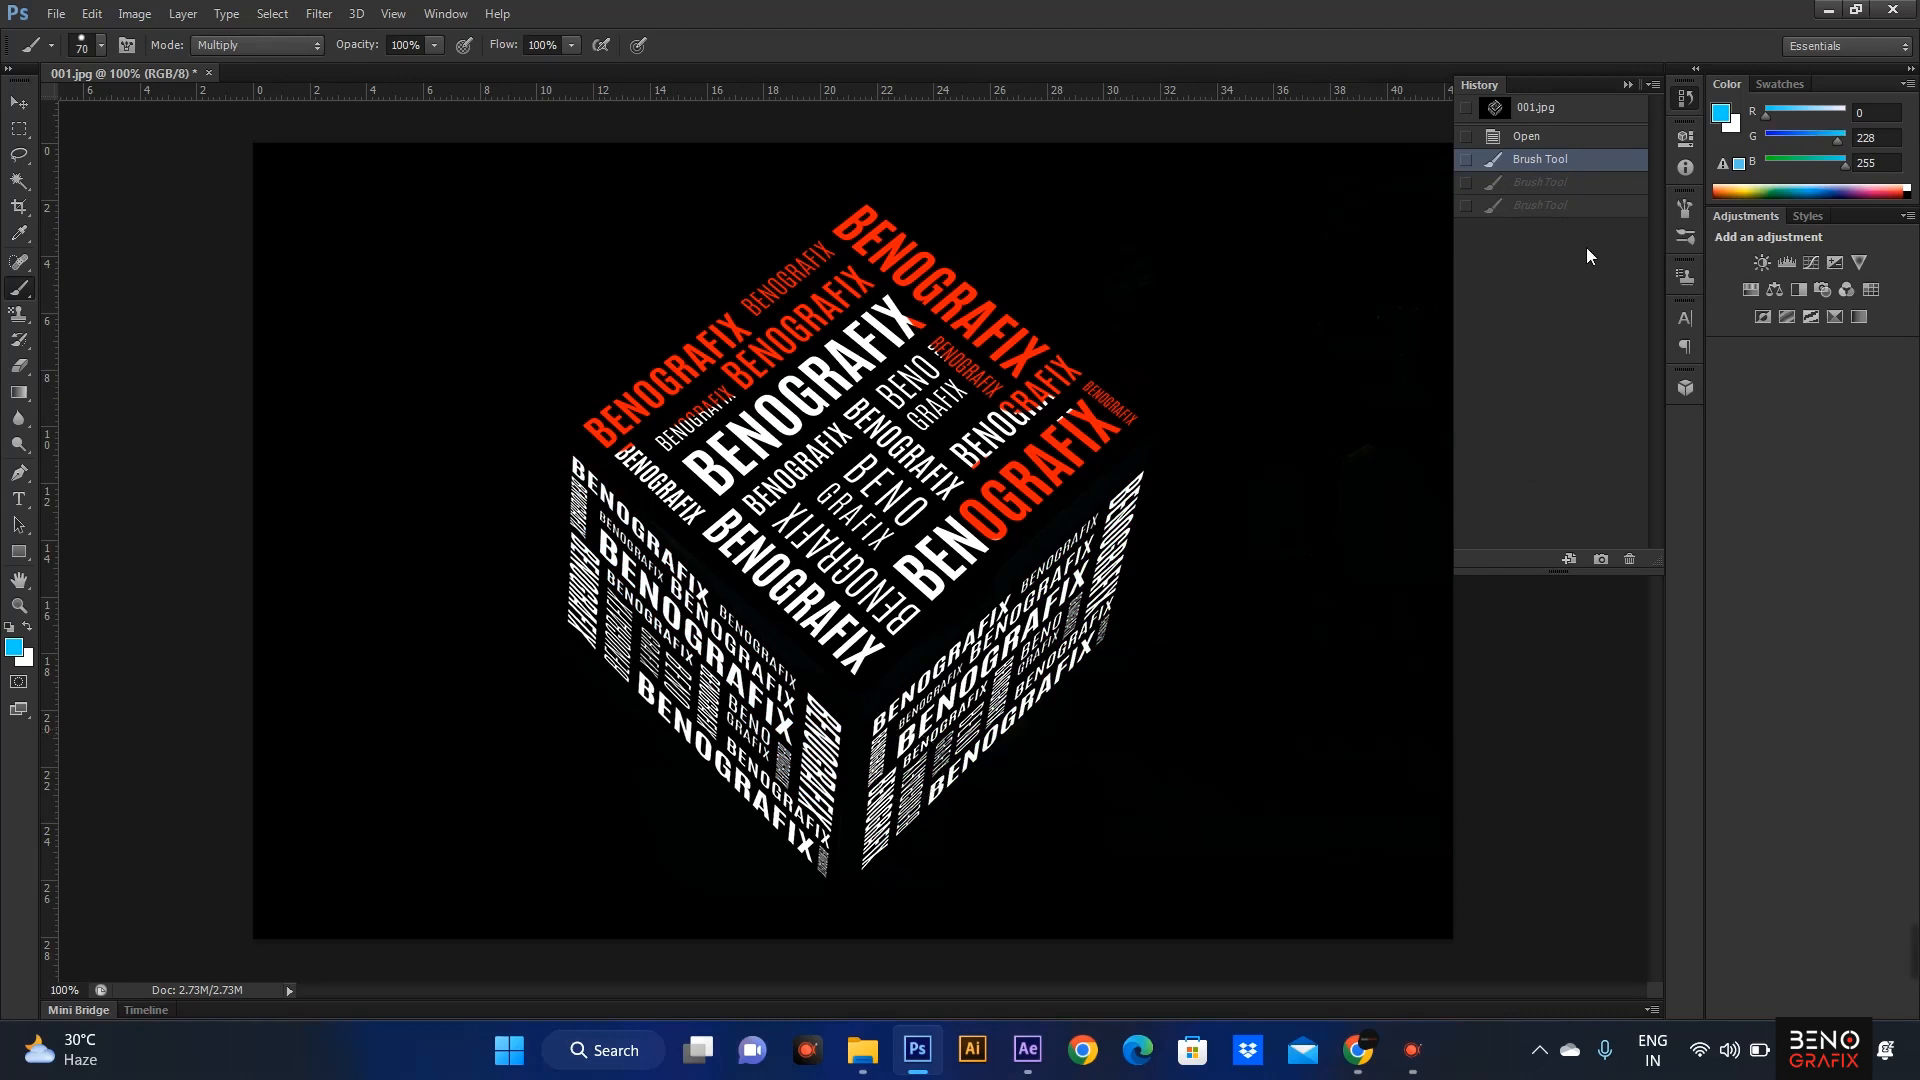
{"action": "key", "text": "ctrl+alt+z"}
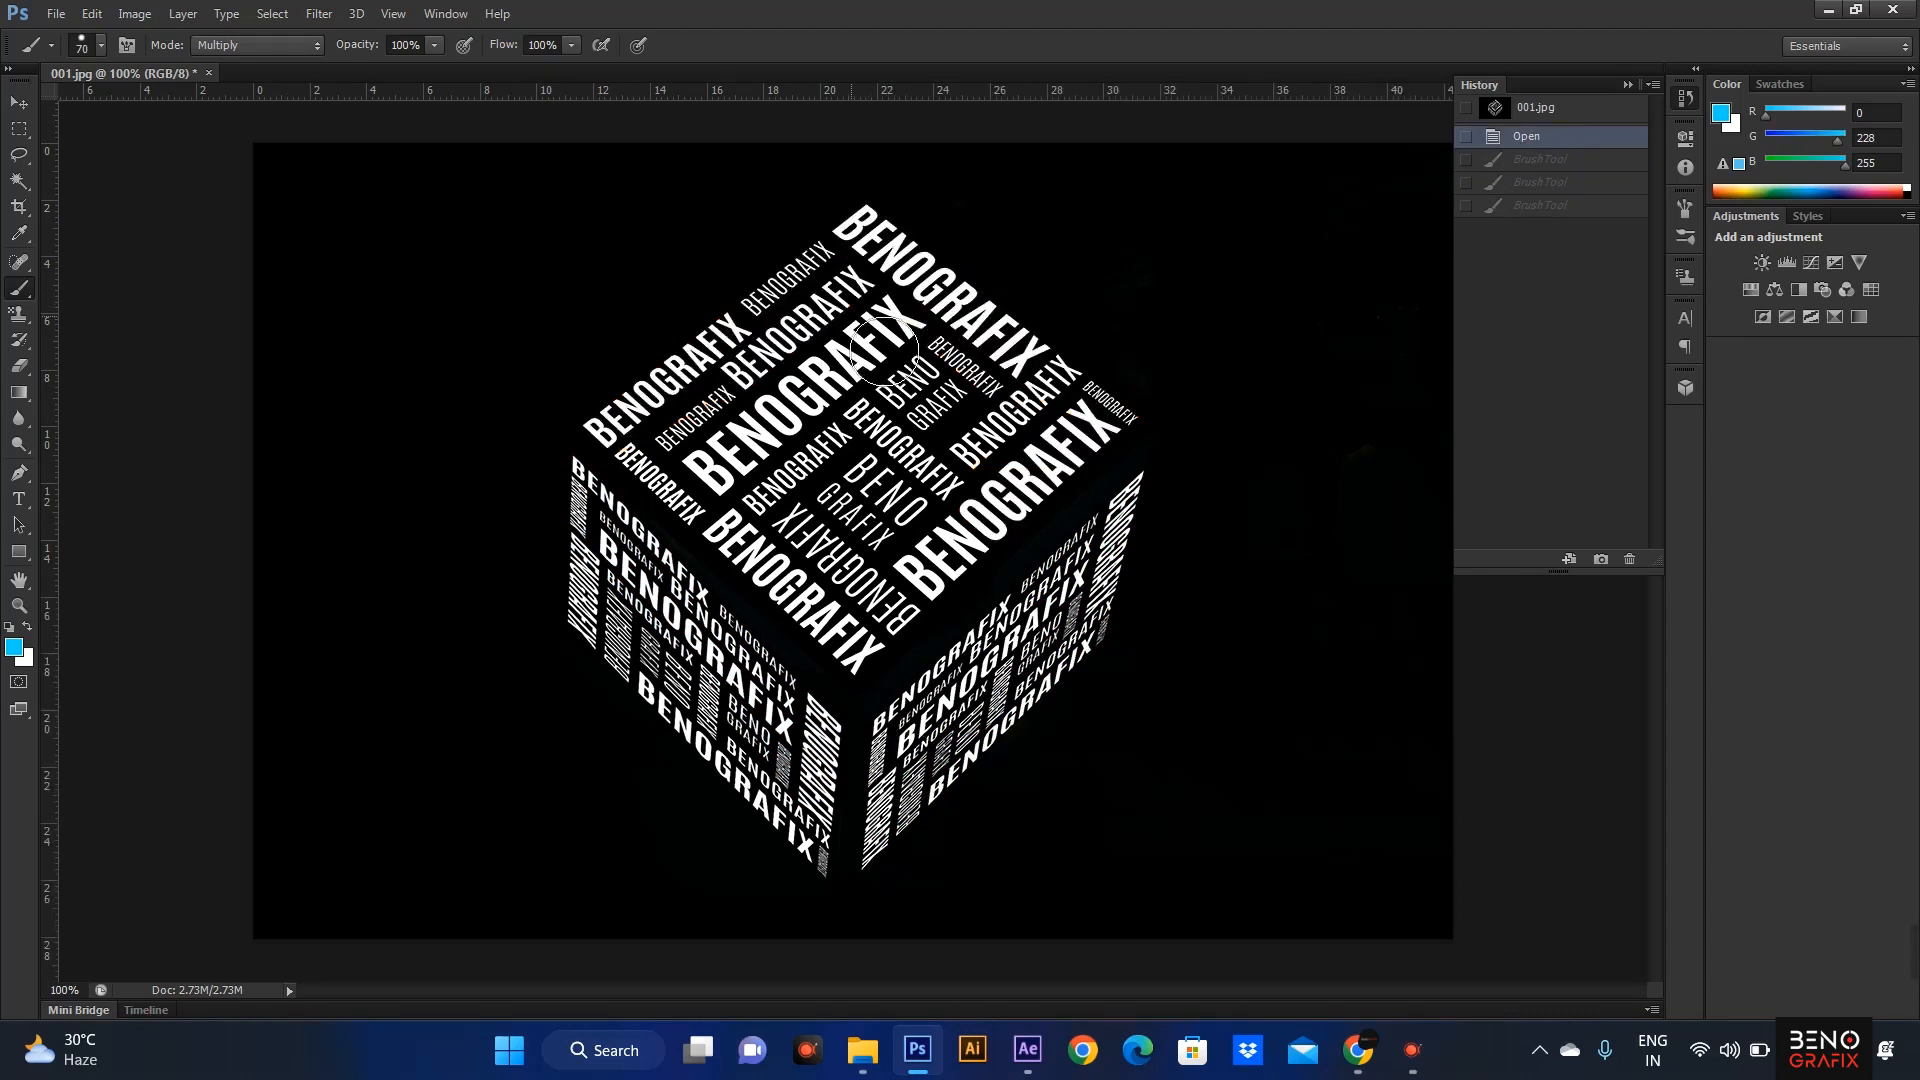
{"action": "left_click", "coordinate": [1561, 207]}
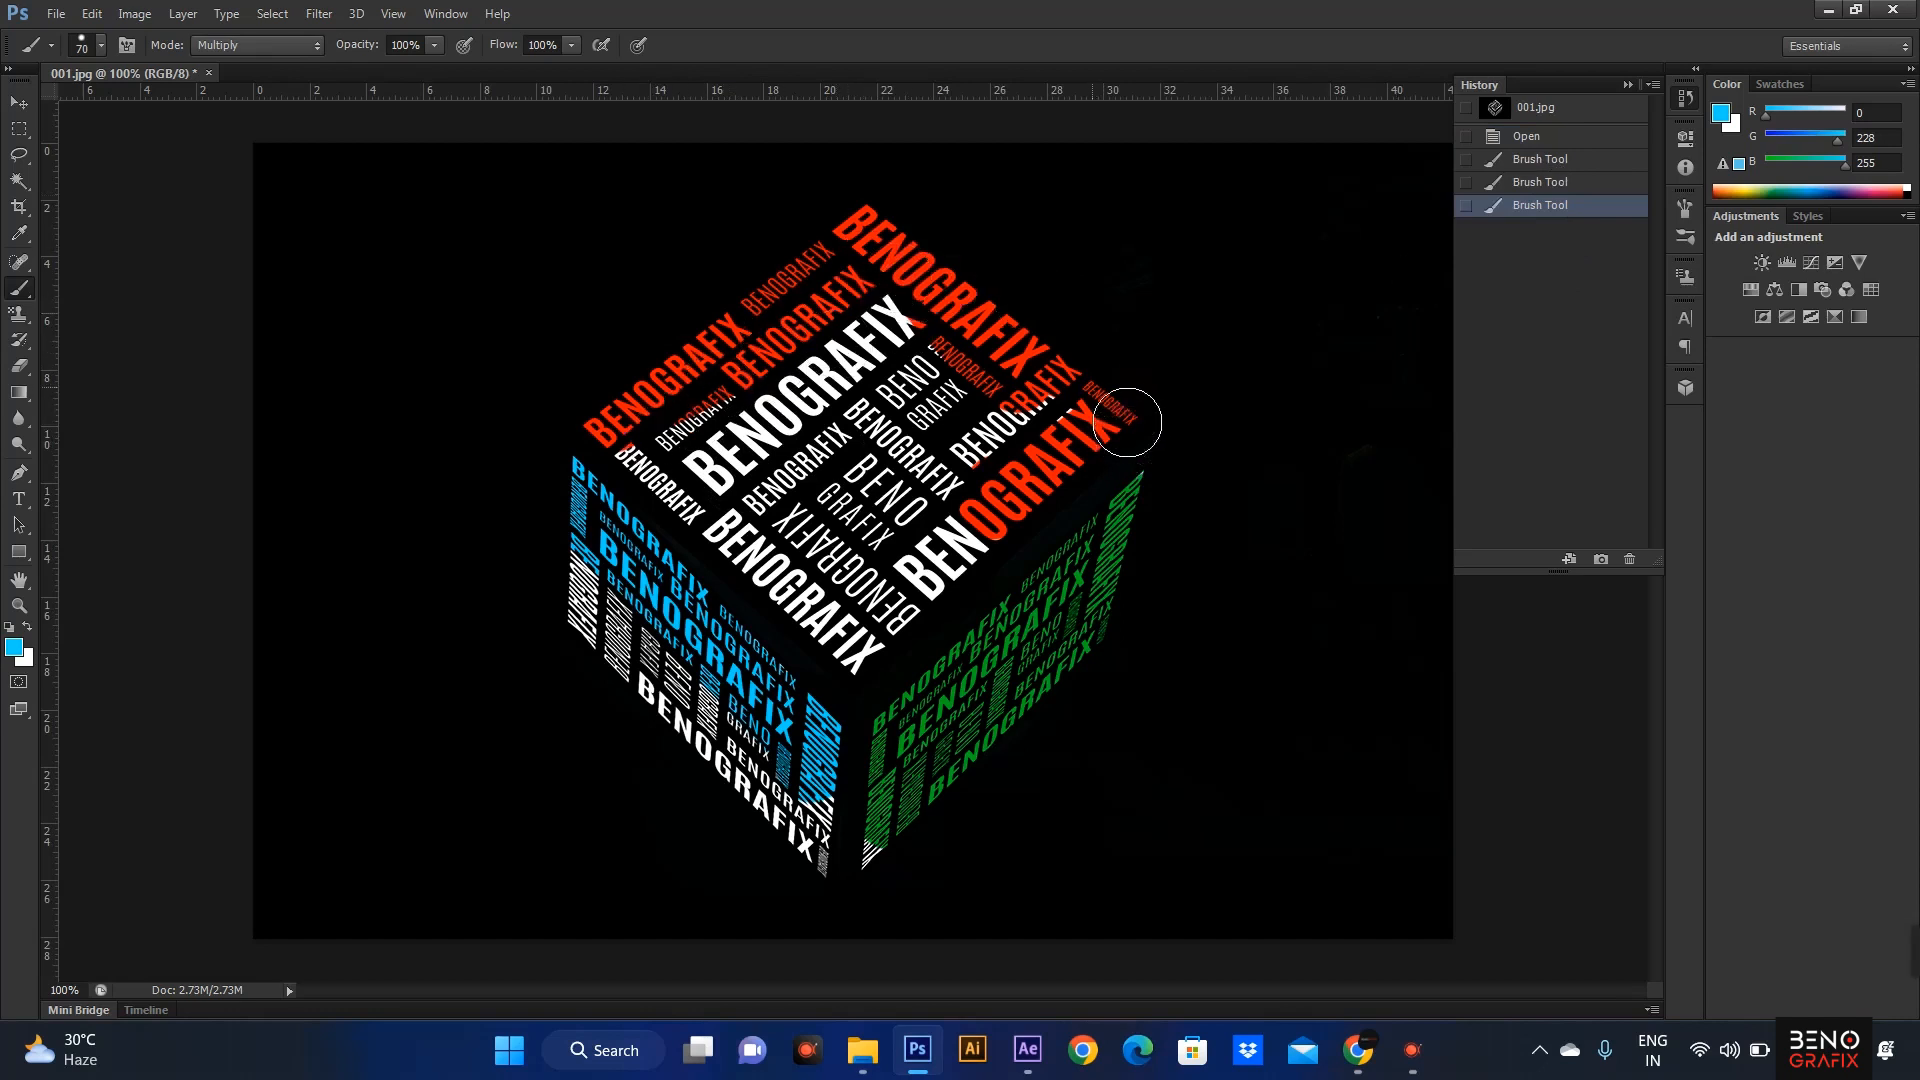
Step: Return the cube image to its first Brush Tool history state and delete that state
{"action": "left_click", "coordinate": [1565, 167]}
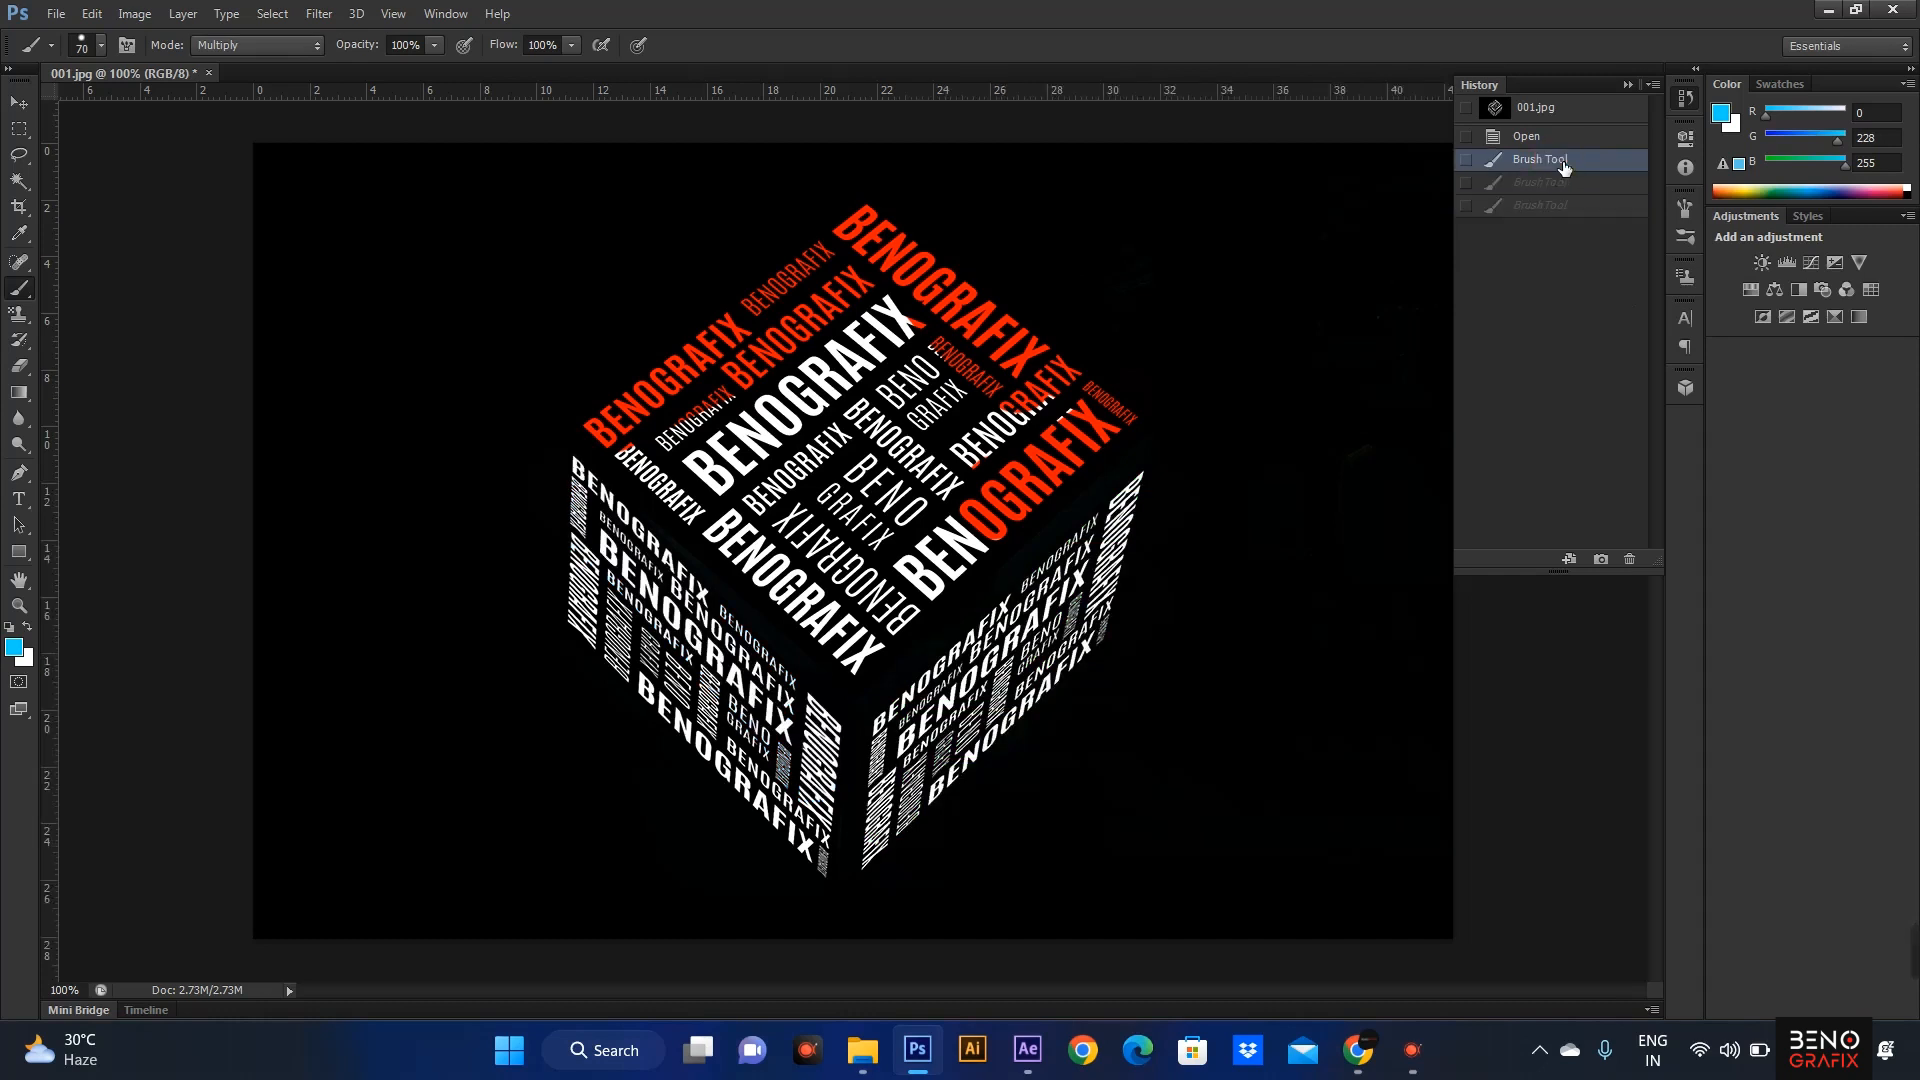
{"action": "left_click", "coordinate": [1638, 563]}
{"action": "left_click", "coordinate": [879, 394]}
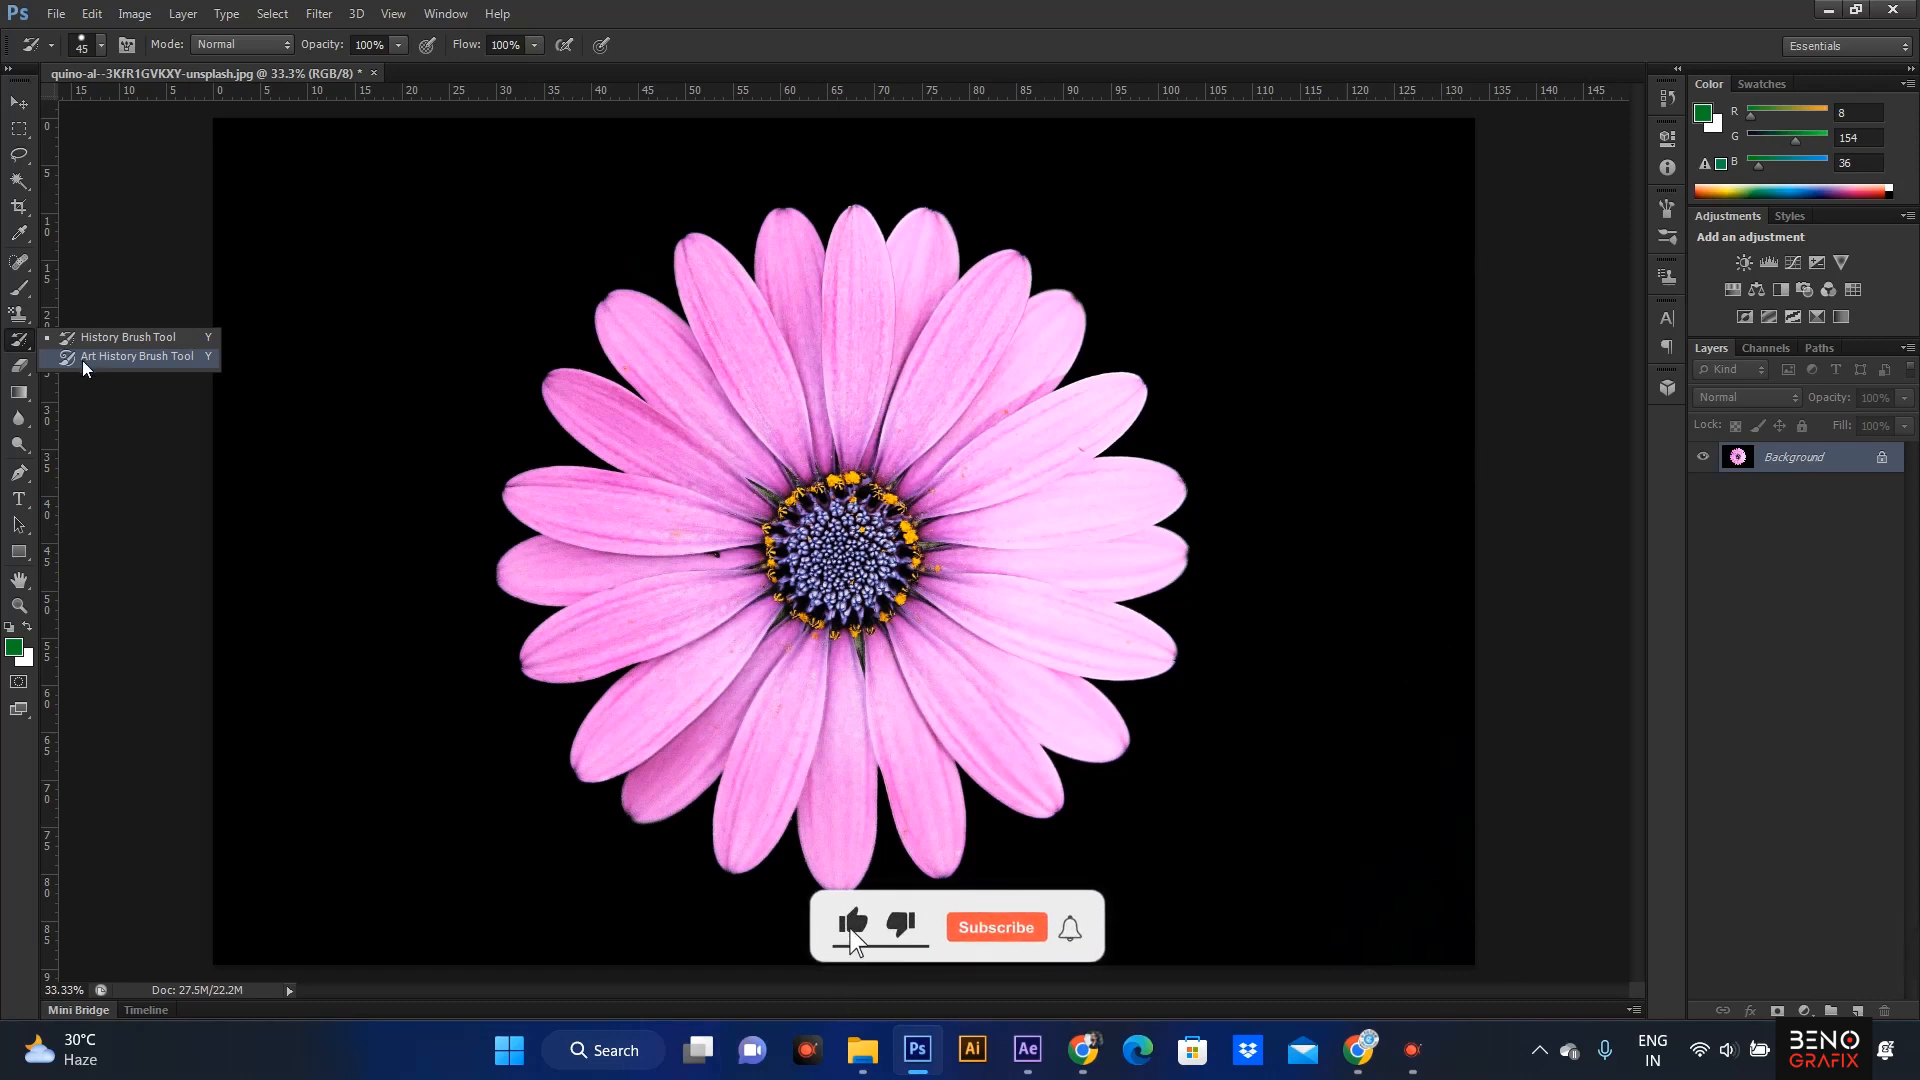
Step: Activate the Art History Brush with the Tight Short style and add a new layer above the flower photo
{"action": "left_click", "coordinate": [156, 357]}
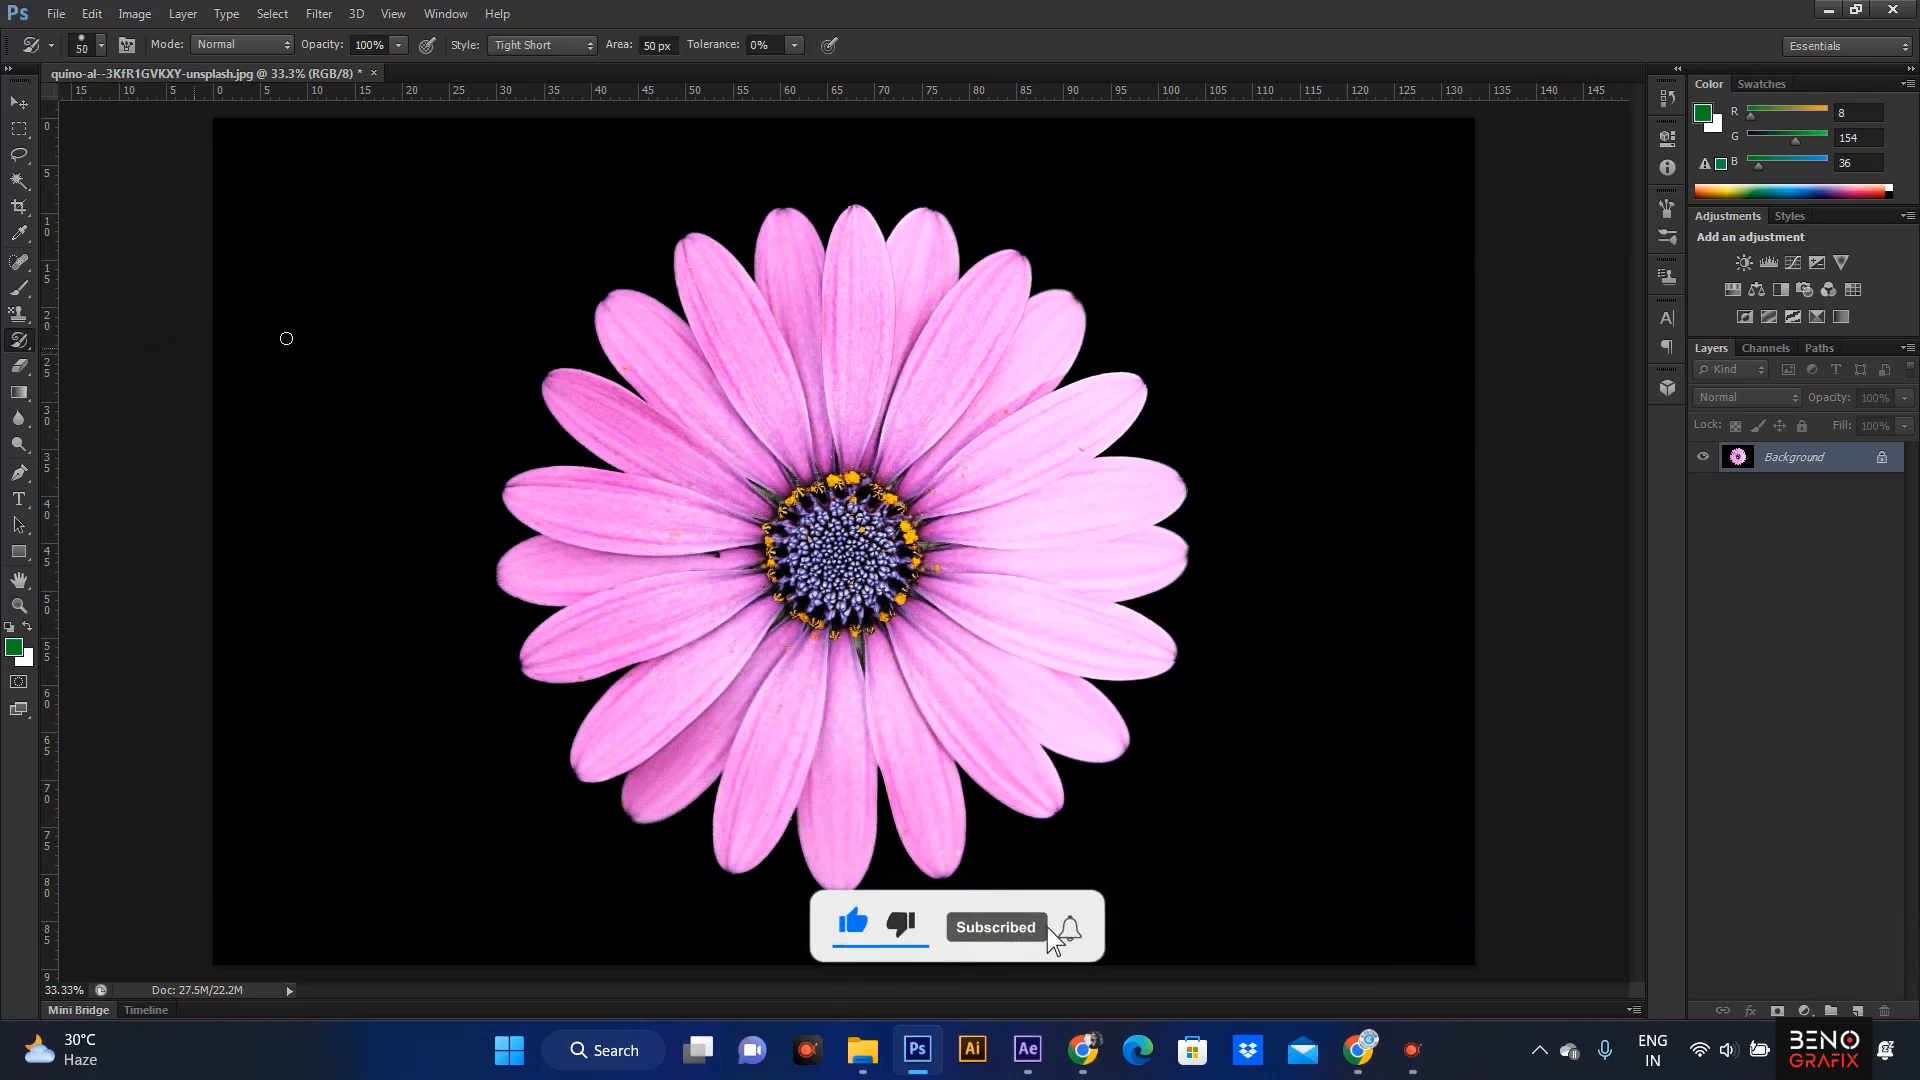
{"action": "left_click", "coordinate": [544, 44]}
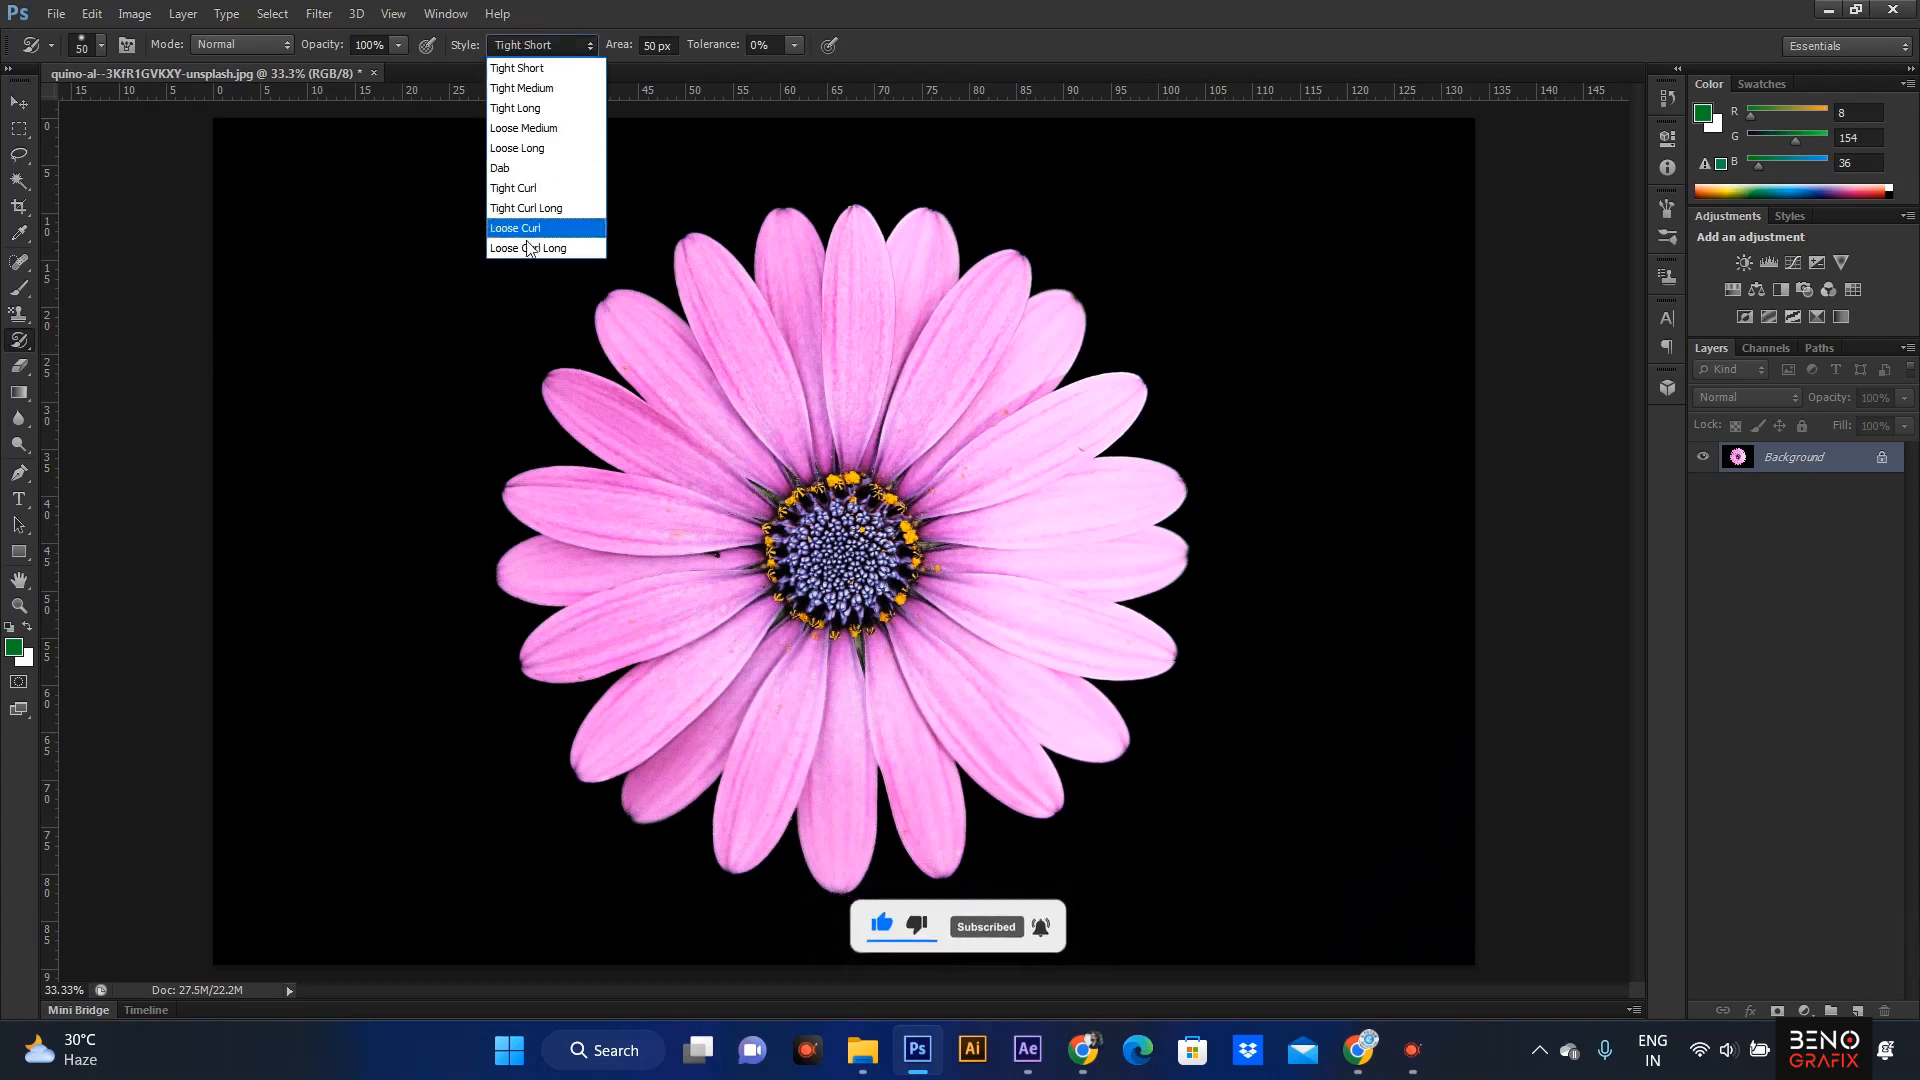
{"action": "left_click", "coordinate": [536, 70]}
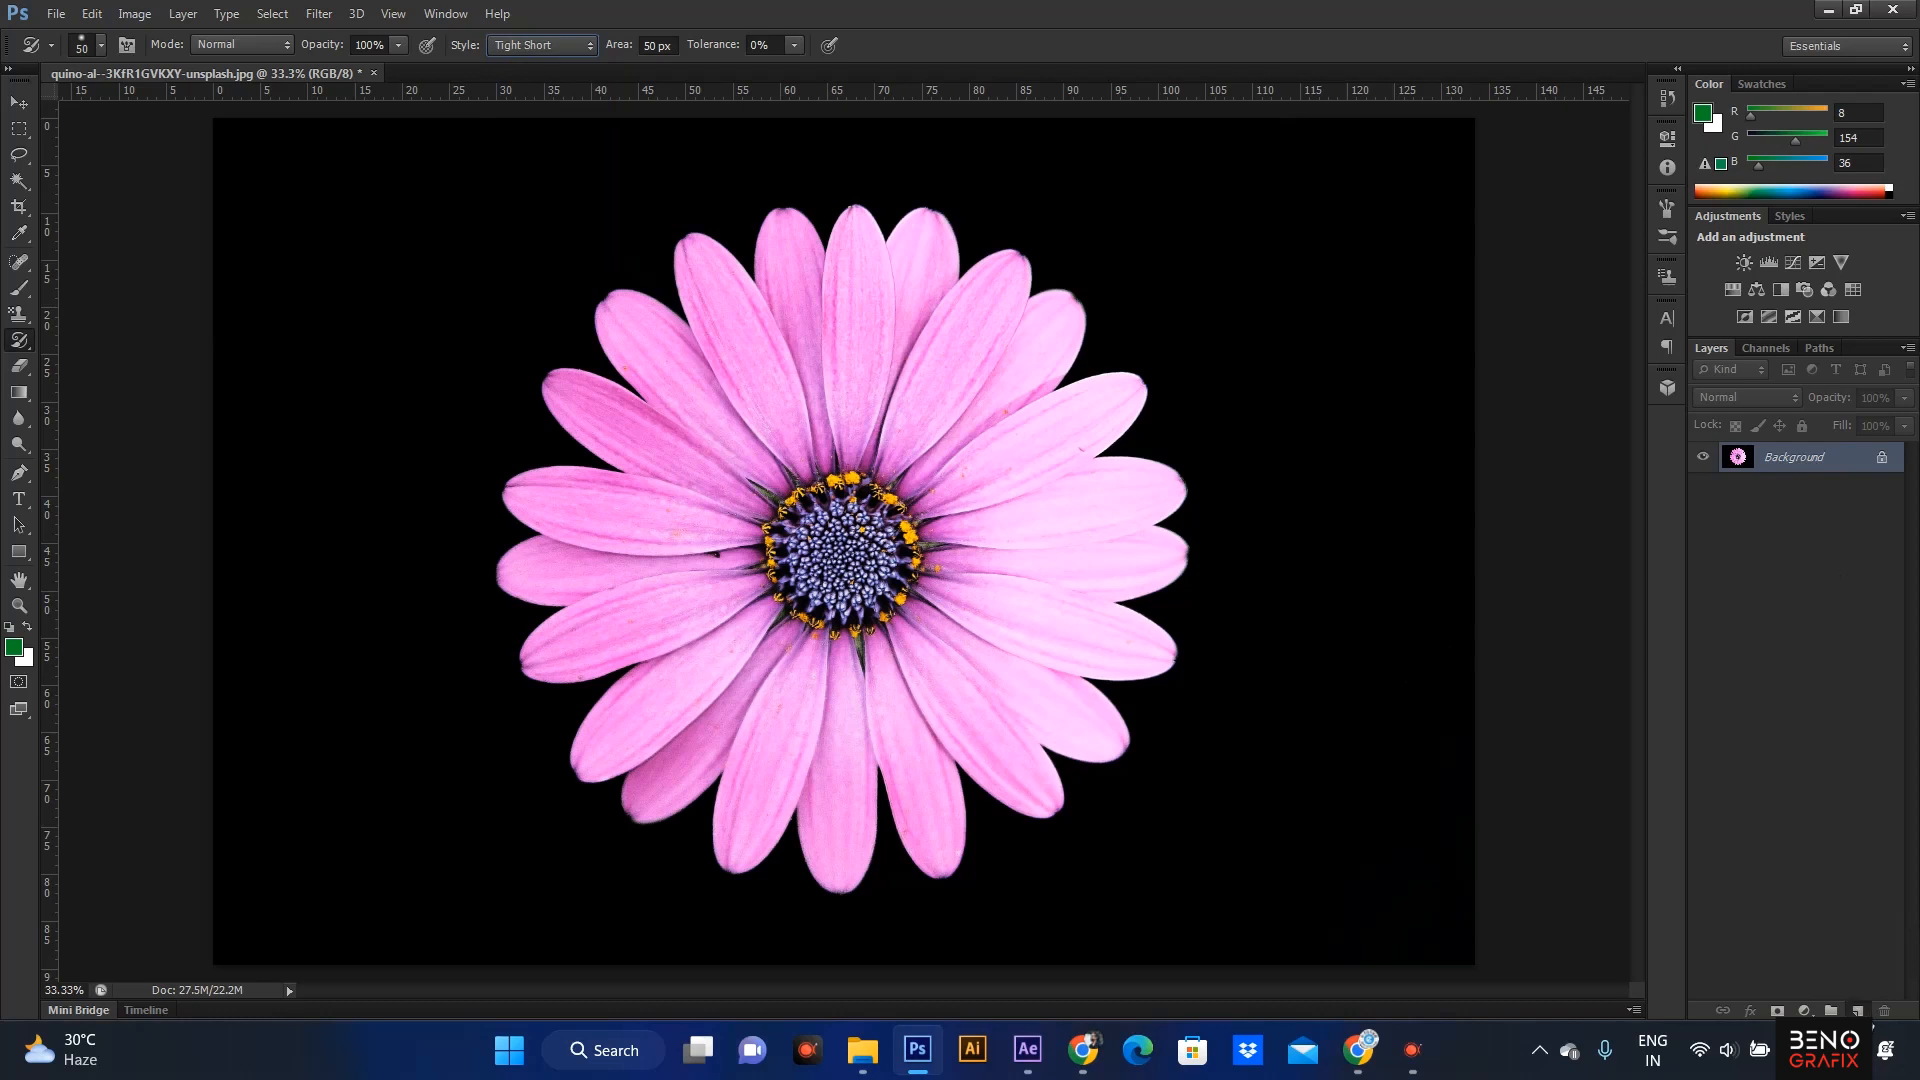
{"action": "left_click", "coordinate": [1858, 1010]}
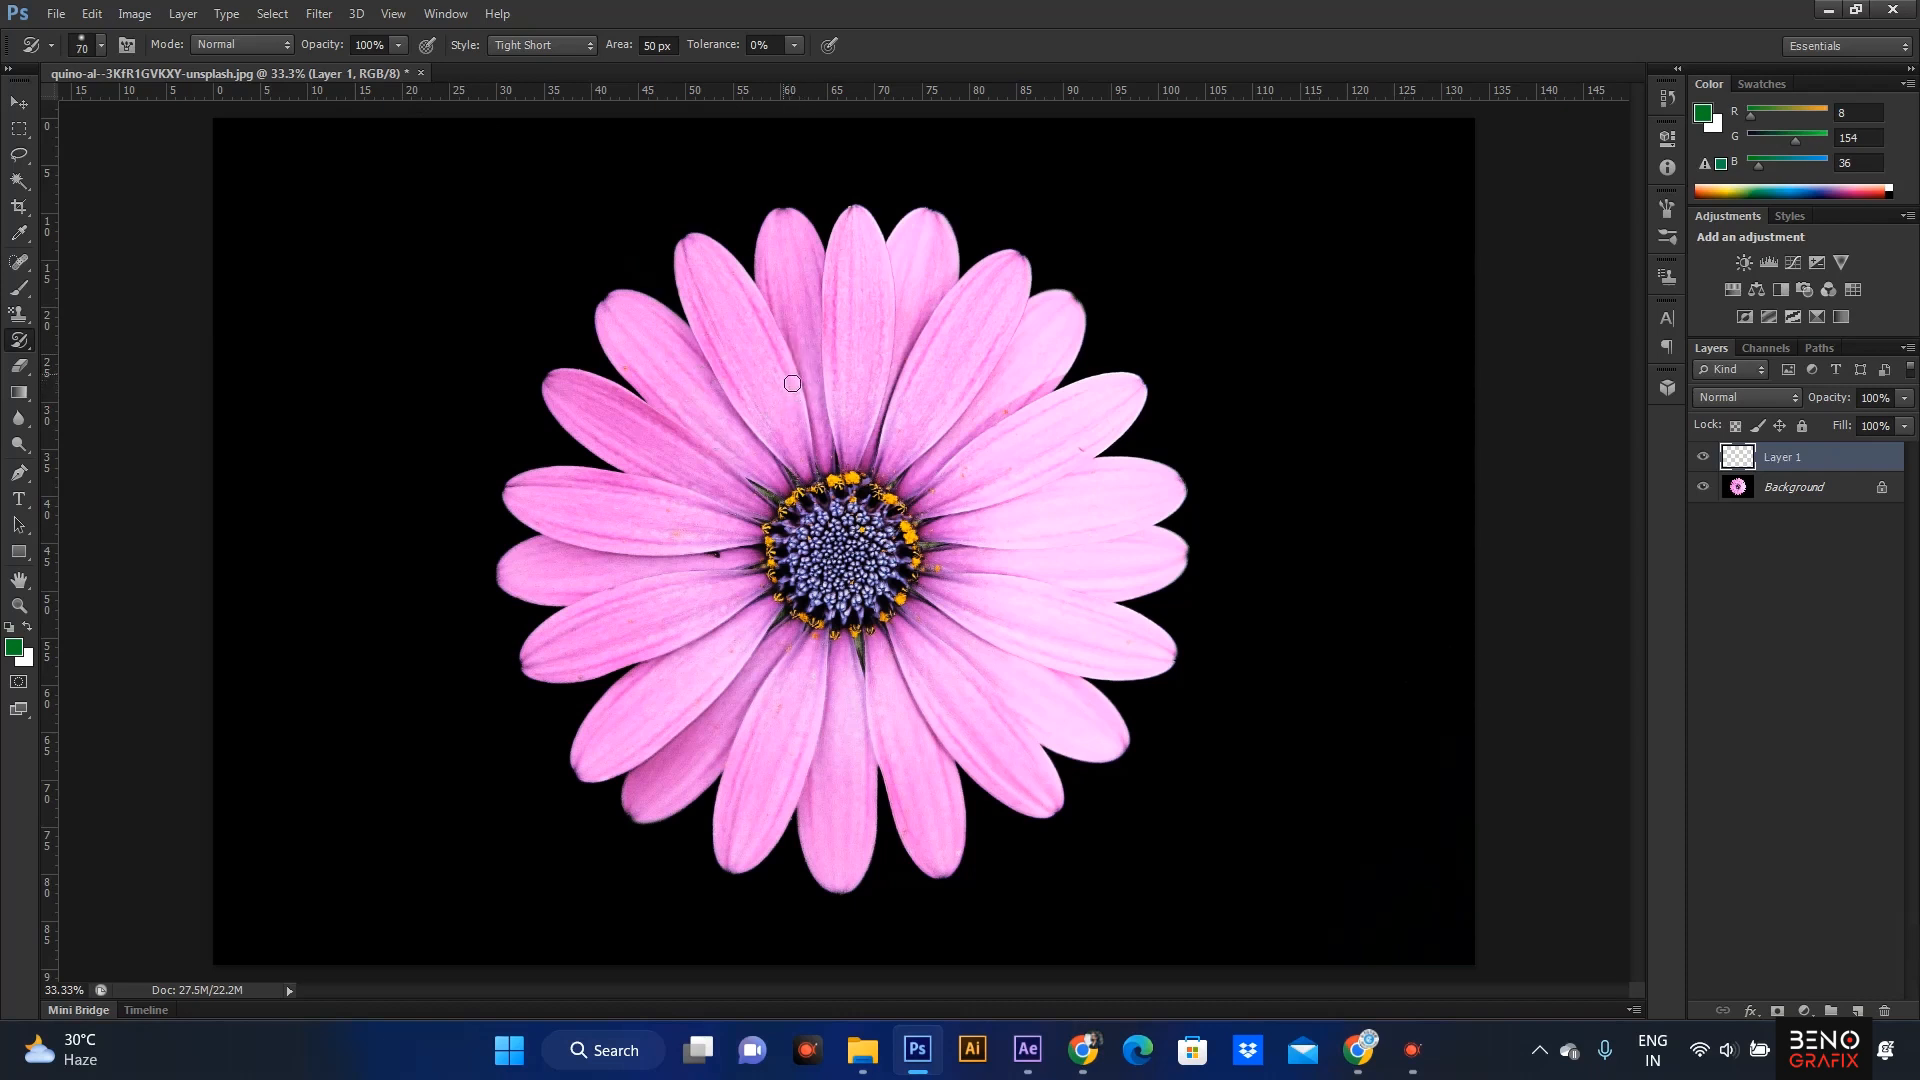
Step: Try painting over the inner petals in Tight Short style with brush sizes up to 125 px, and undo the strokes
{"action": "key", "text": "]"}
{"action": "mouse_move", "coordinate": [810, 375]}
{"action": "left_mouse_down"}
{"action": "mouse_move", "coordinate": [931, 375]}
{"action": "mouse_move", "coordinate": [1023, 478]}
{"action": "mouse_move", "coordinate": [1044, 572]}
{"action": "mouse_move", "coordinate": [1031, 638]}
{"action": "mouse_move", "coordinate": [992, 704]}
{"action": "mouse_move", "coordinate": [897, 757]}
{"action": "mouse_move", "coordinate": [802, 771]}
{"action": "mouse_move", "coordinate": [719, 743]}
{"action": "mouse_move", "coordinate": [672, 555]}
{"action": "mouse_move", "coordinate": [689, 479]}
{"action": "mouse_move", "coordinate": [810, 381]}
{"action": "left_mouse_up"}
{"action": "key", "text": "]"}
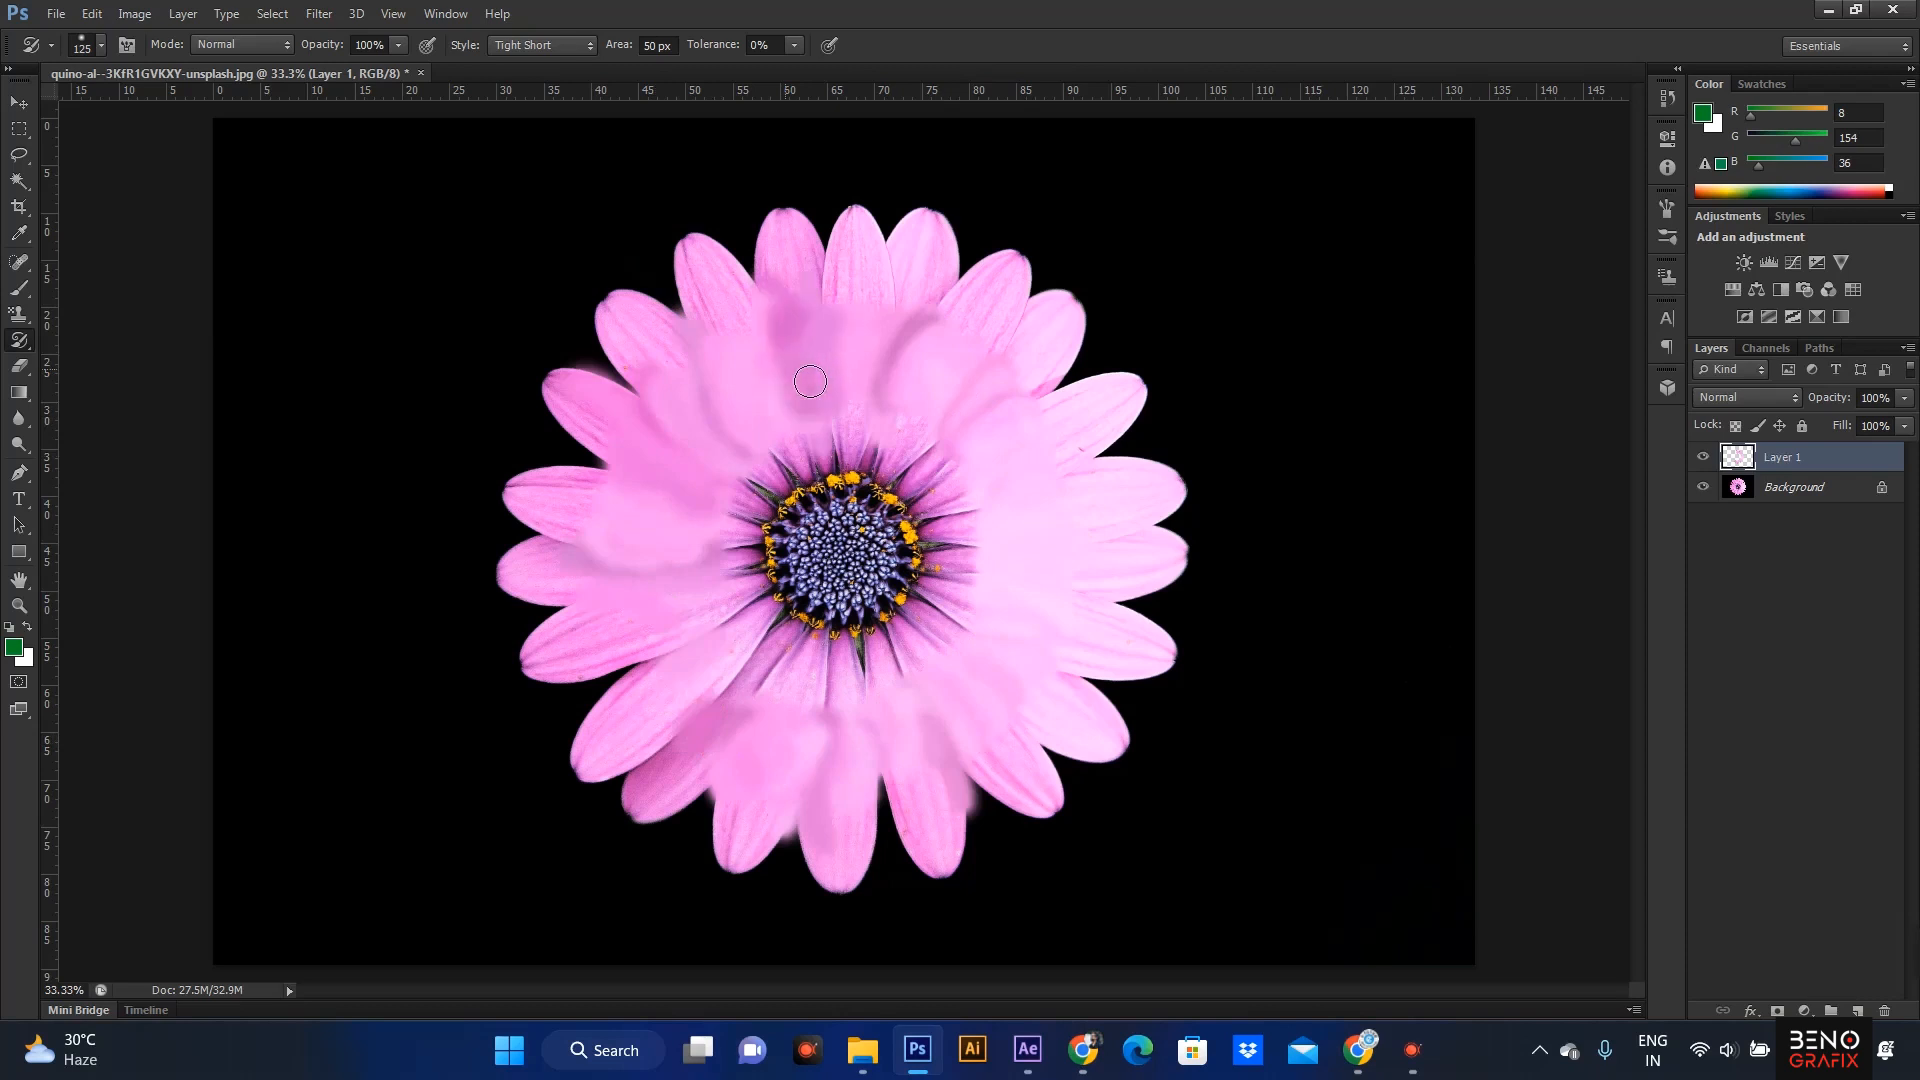
{"action": "key", "text": "ctrl+z"}
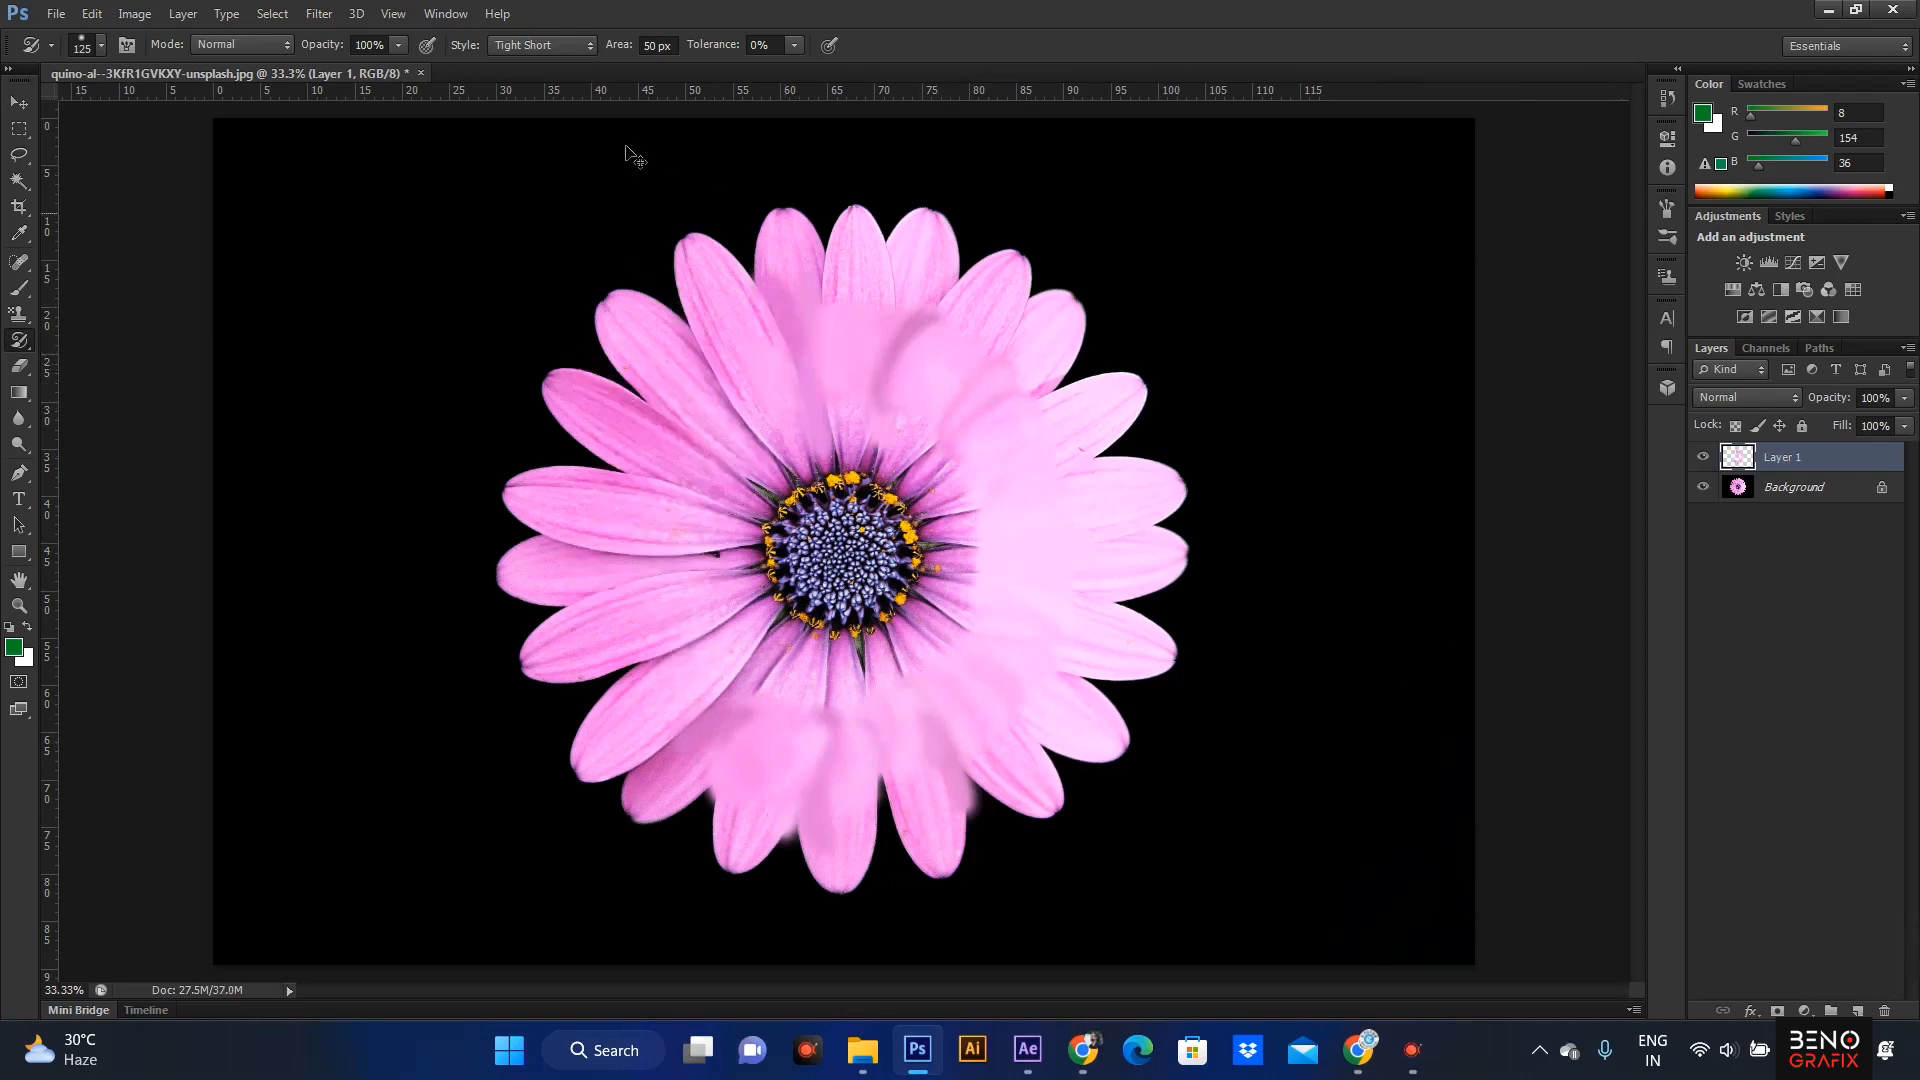
{"action": "key", "text": "ctrl+alt+z"}
Step: Paint over the flower's petals and centre with the Art History Brush in Tight Long style, reducing the brush size from 50 to 15 px
{"action": "key", "text": "bracketleft"}
{"action": "key", "text": "bracketleft"}
{"action": "key", "text": "bracketleft"}
{"action": "left_click", "coordinate": [556, 46]}
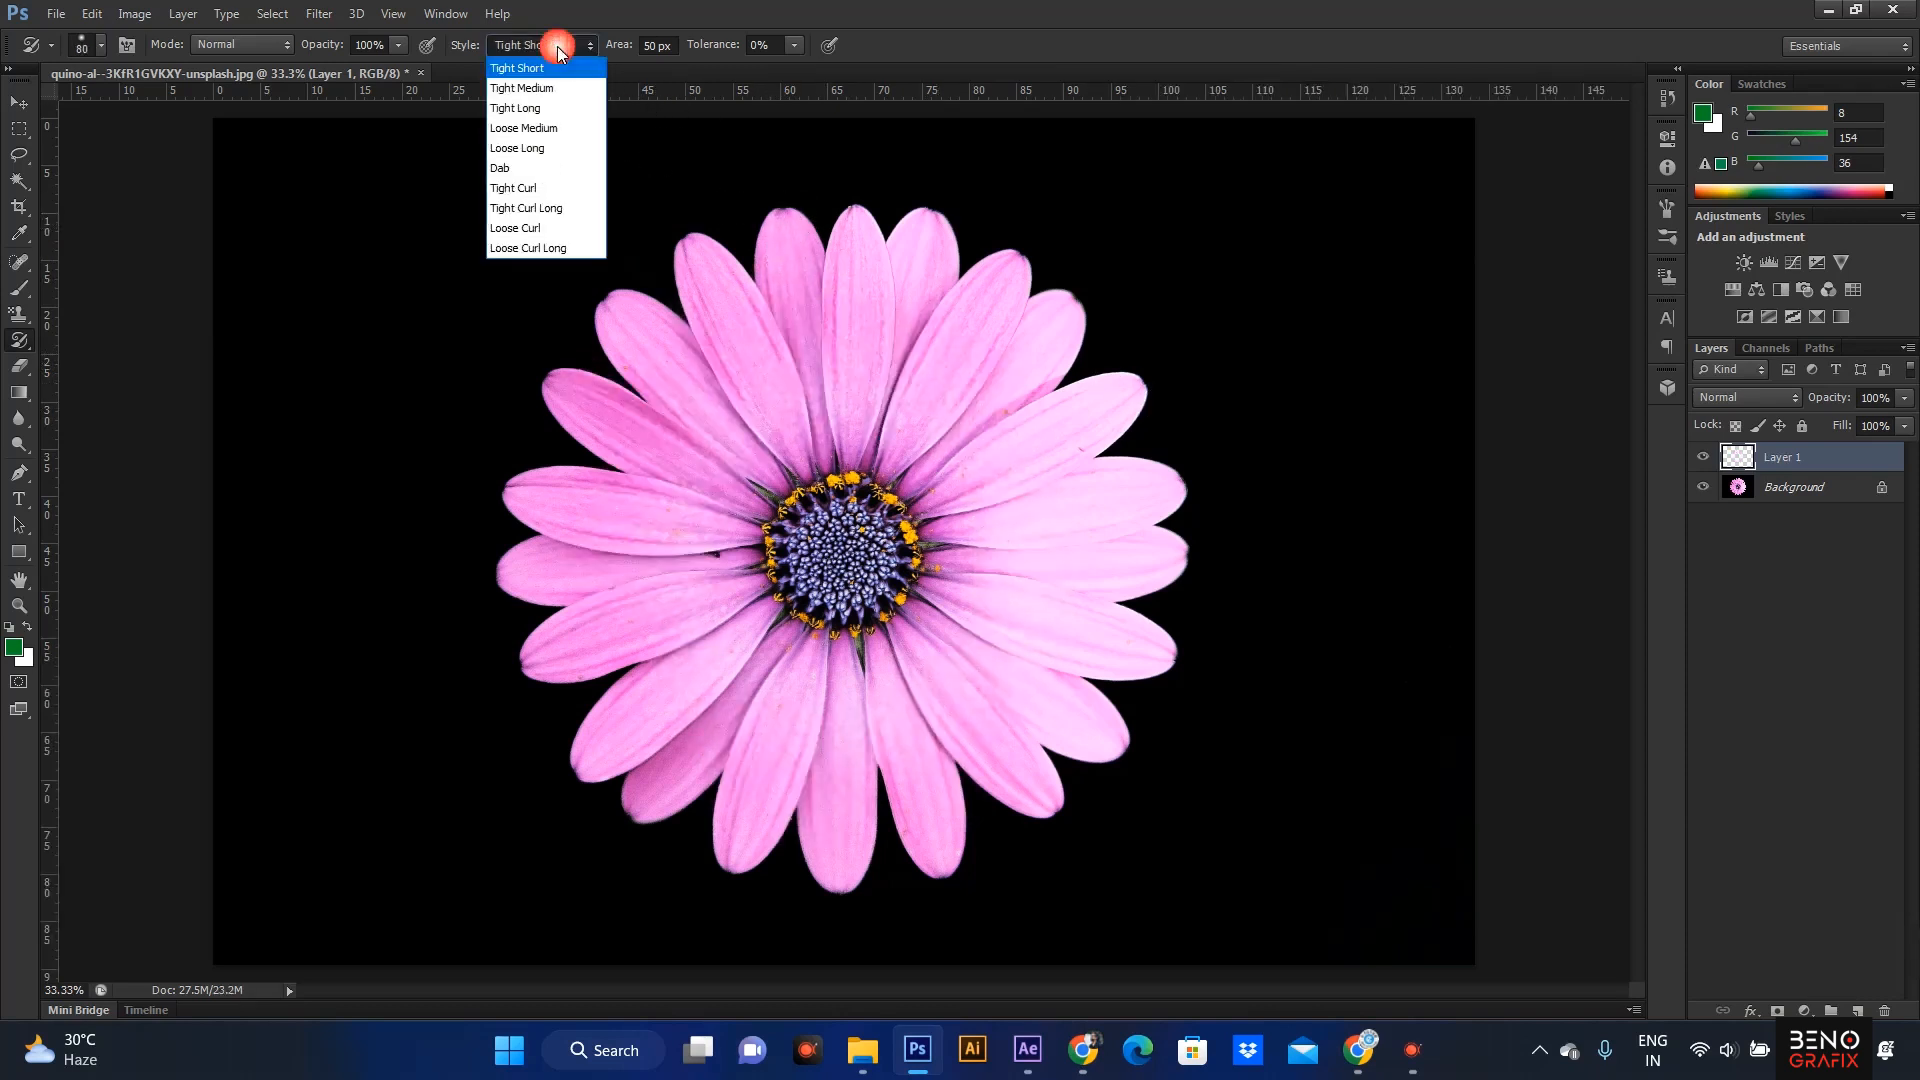
{"action": "left_click", "coordinate": [518, 108]}
{"action": "key", "text": "bracketleft"}
{"action": "key", "text": "bracketleft"}
{"action": "left_click_drag", "start_coordinate": [755, 343], "coordinate": [777, 383]}
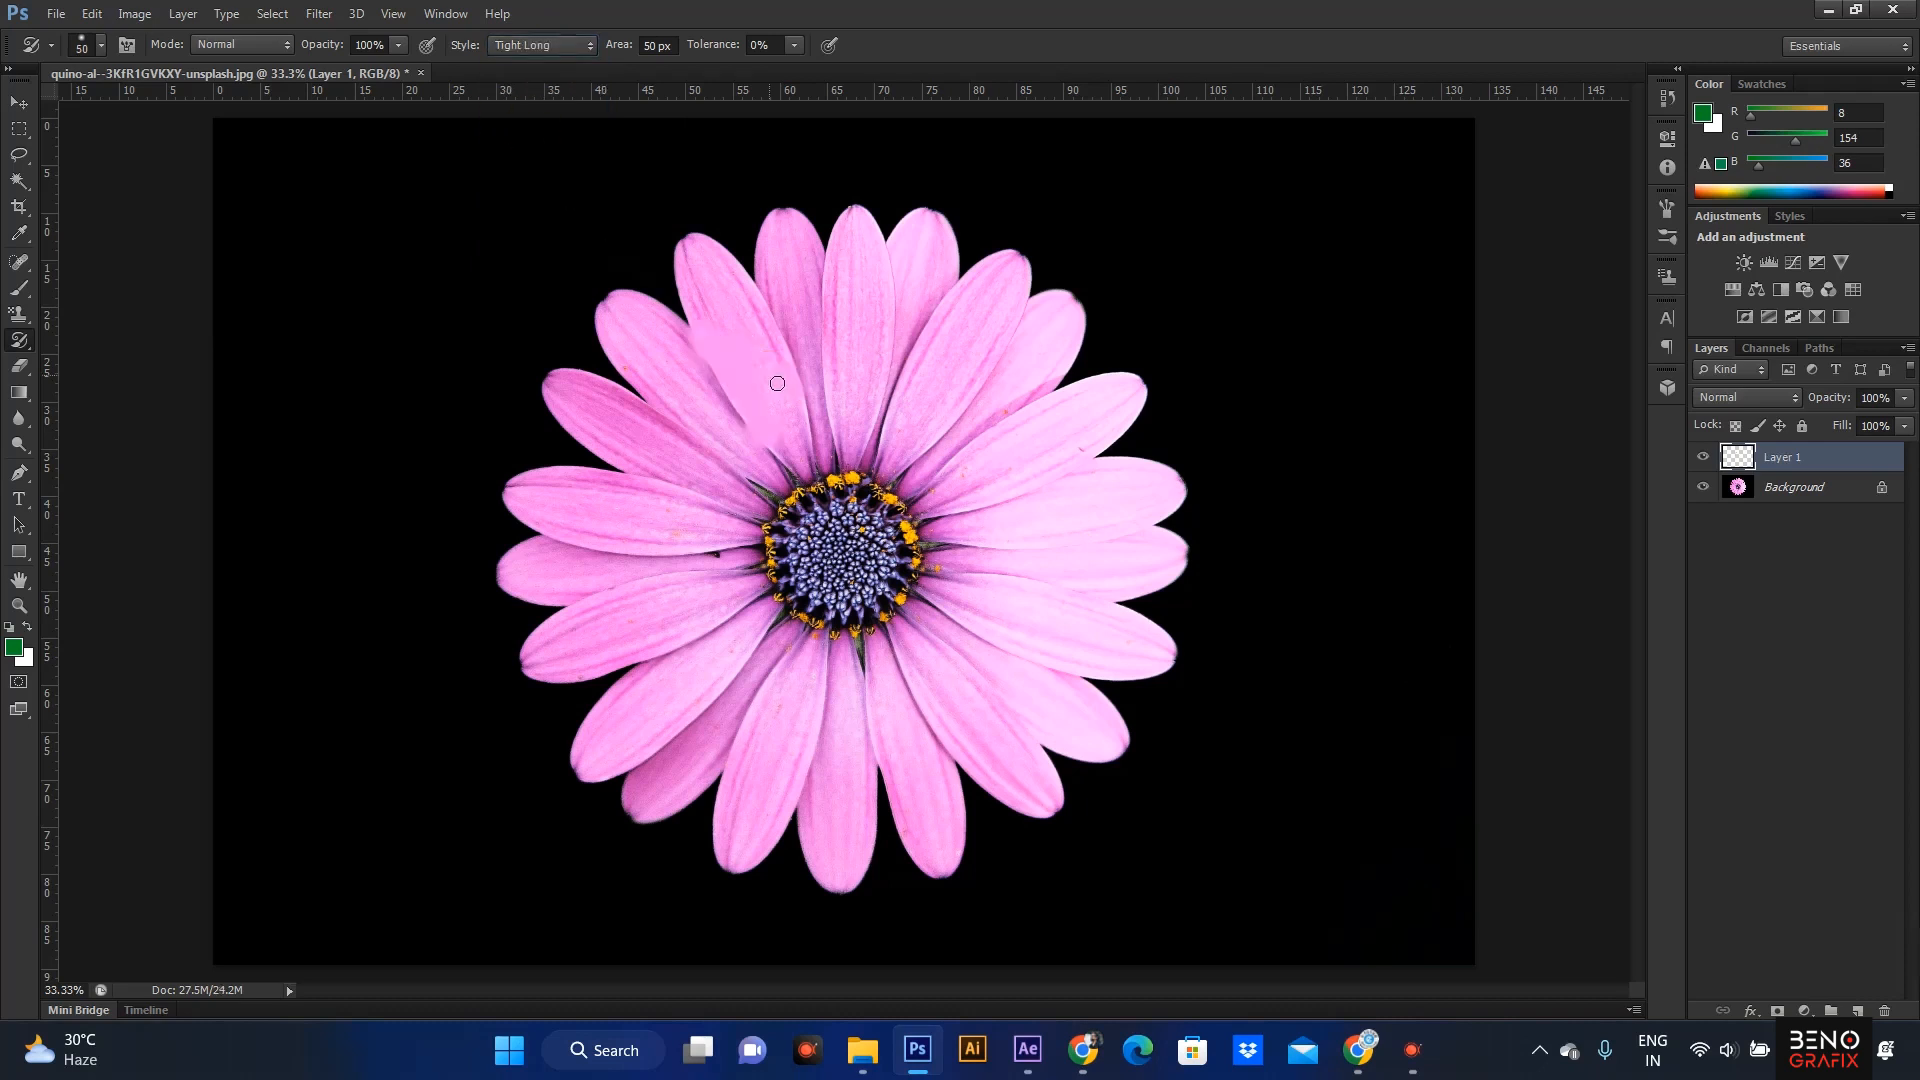
{"action": "mouse_move", "coordinate": [806, 352]}
{"action": "left_mouse_down"}
{"action": "mouse_move", "coordinate": [882, 337]}
{"action": "mouse_move", "coordinate": [983, 378]}
{"action": "mouse_move", "coordinate": [1034, 433]}
{"action": "mouse_move", "coordinate": [1050, 508]}
{"action": "left_mouse_up"}
{"action": "mouse_move", "coordinate": [1029, 670]}
{"action": "left_mouse_down"}
{"action": "mouse_move", "coordinate": [968, 739]}
{"action": "mouse_move", "coordinate": [874, 773]}
{"action": "mouse_move", "coordinate": [772, 770]}
{"action": "mouse_move", "coordinate": [647, 645]}
{"action": "mouse_move", "coordinate": [626, 547]}
{"action": "mouse_move", "coordinate": [679, 396]}
{"action": "mouse_move", "coordinate": [631, 427]}
{"action": "left_mouse_up"}
{"action": "mouse_move", "coordinate": [684, 335]}
{"action": "left_mouse_down"}
{"action": "mouse_move", "coordinate": [842, 270]}
{"action": "mouse_move", "coordinate": [978, 313]}
{"action": "mouse_move", "coordinate": [1080, 465]}
{"action": "mouse_move", "coordinate": [1050, 551]}
{"action": "left_mouse_up"}
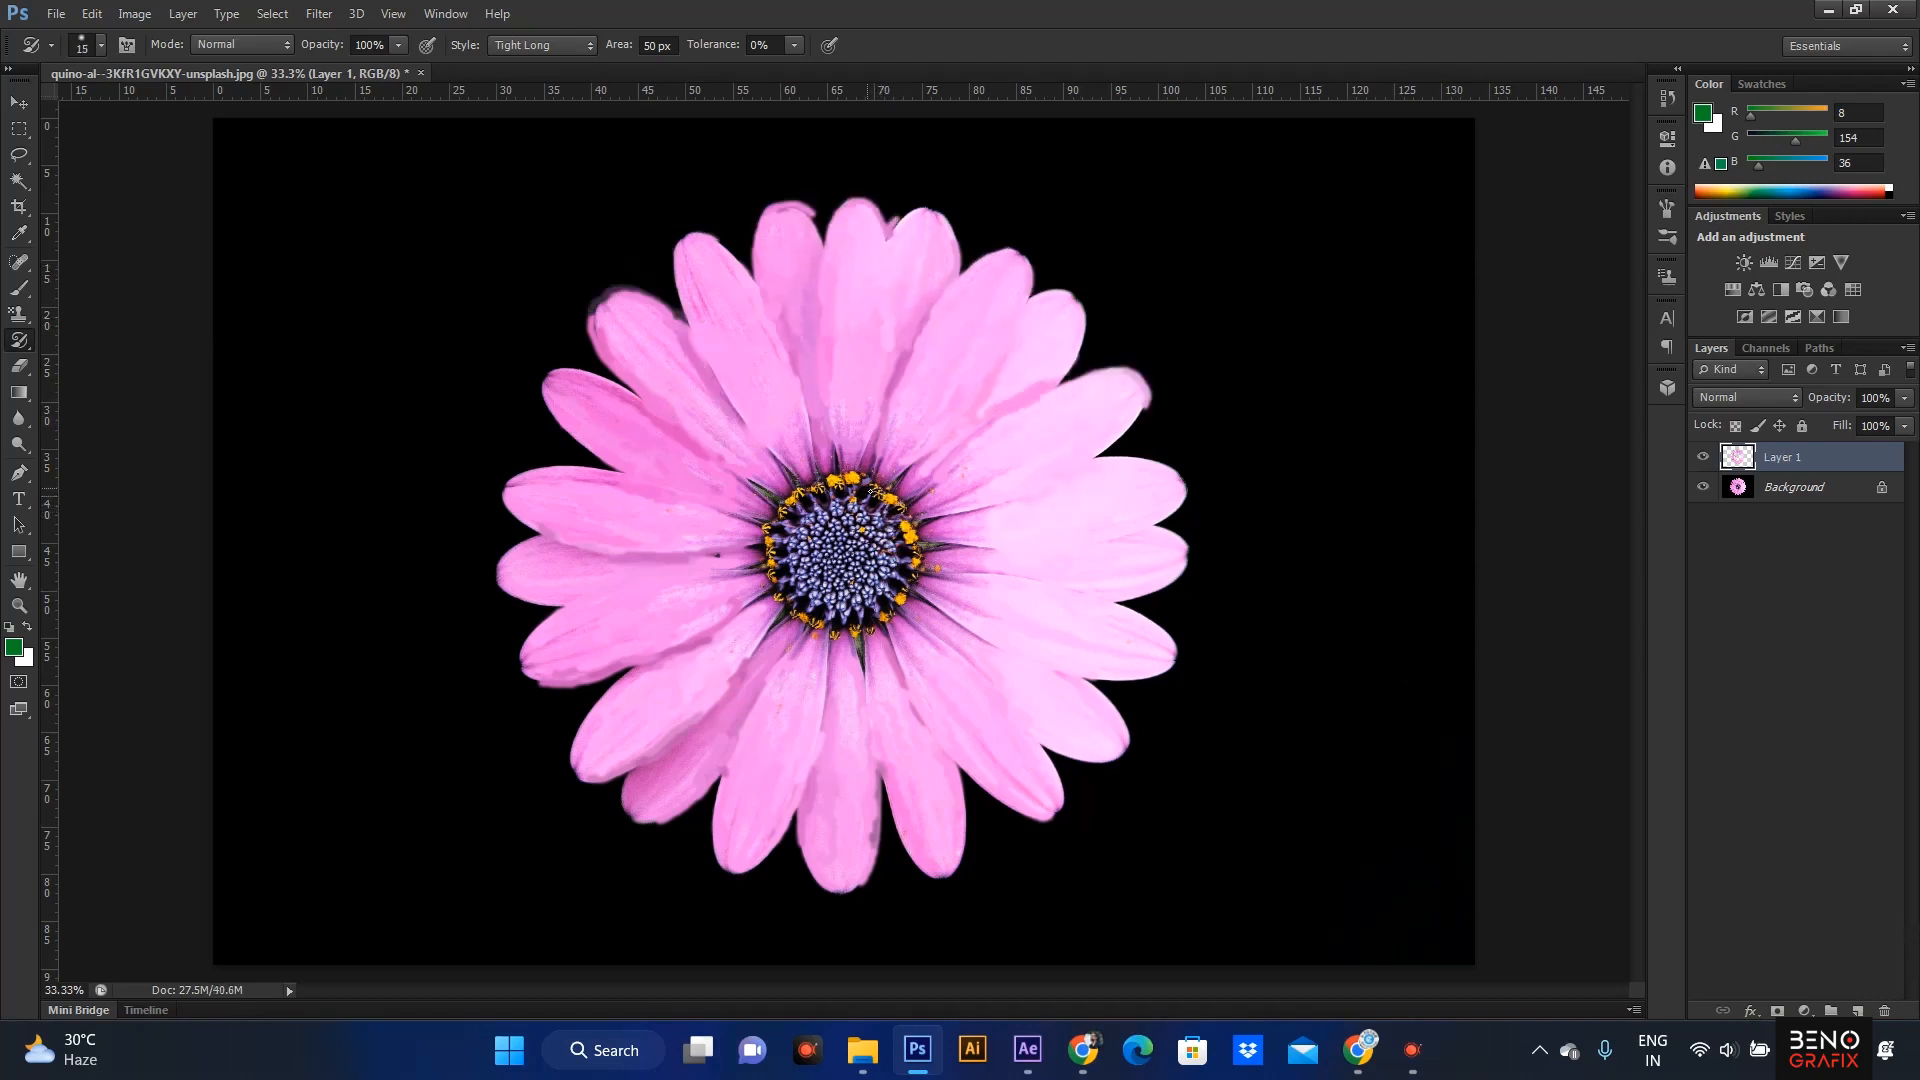
{"action": "mouse_move", "coordinate": [860, 475]}
{"action": "left_mouse_down"}
{"action": "mouse_move", "coordinate": [925, 515]}
{"action": "mouse_move", "coordinate": [915, 585]}
{"action": "mouse_move", "coordinate": [880, 630]}
{"action": "mouse_move", "coordinate": [818, 642]}
{"action": "mouse_move", "coordinate": [765, 600]}
{"action": "mouse_move", "coordinate": [765, 535]}
{"action": "mouse_move", "coordinate": [810, 470]}
{"action": "mouse_move", "coordinate": [849, 580]}
{"action": "mouse_move", "coordinate": [825, 510]}
{"action": "mouse_move", "coordinate": [880, 560]}
{"action": "mouse_move", "coordinate": [810, 575]}
{"action": "mouse_move", "coordinate": [863, 528]}
{"action": "mouse_move", "coordinate": [850, 570]}
{"action": "mouse_move", "coordinate": [893, 547]}
{"action": "left_mouse_up"}
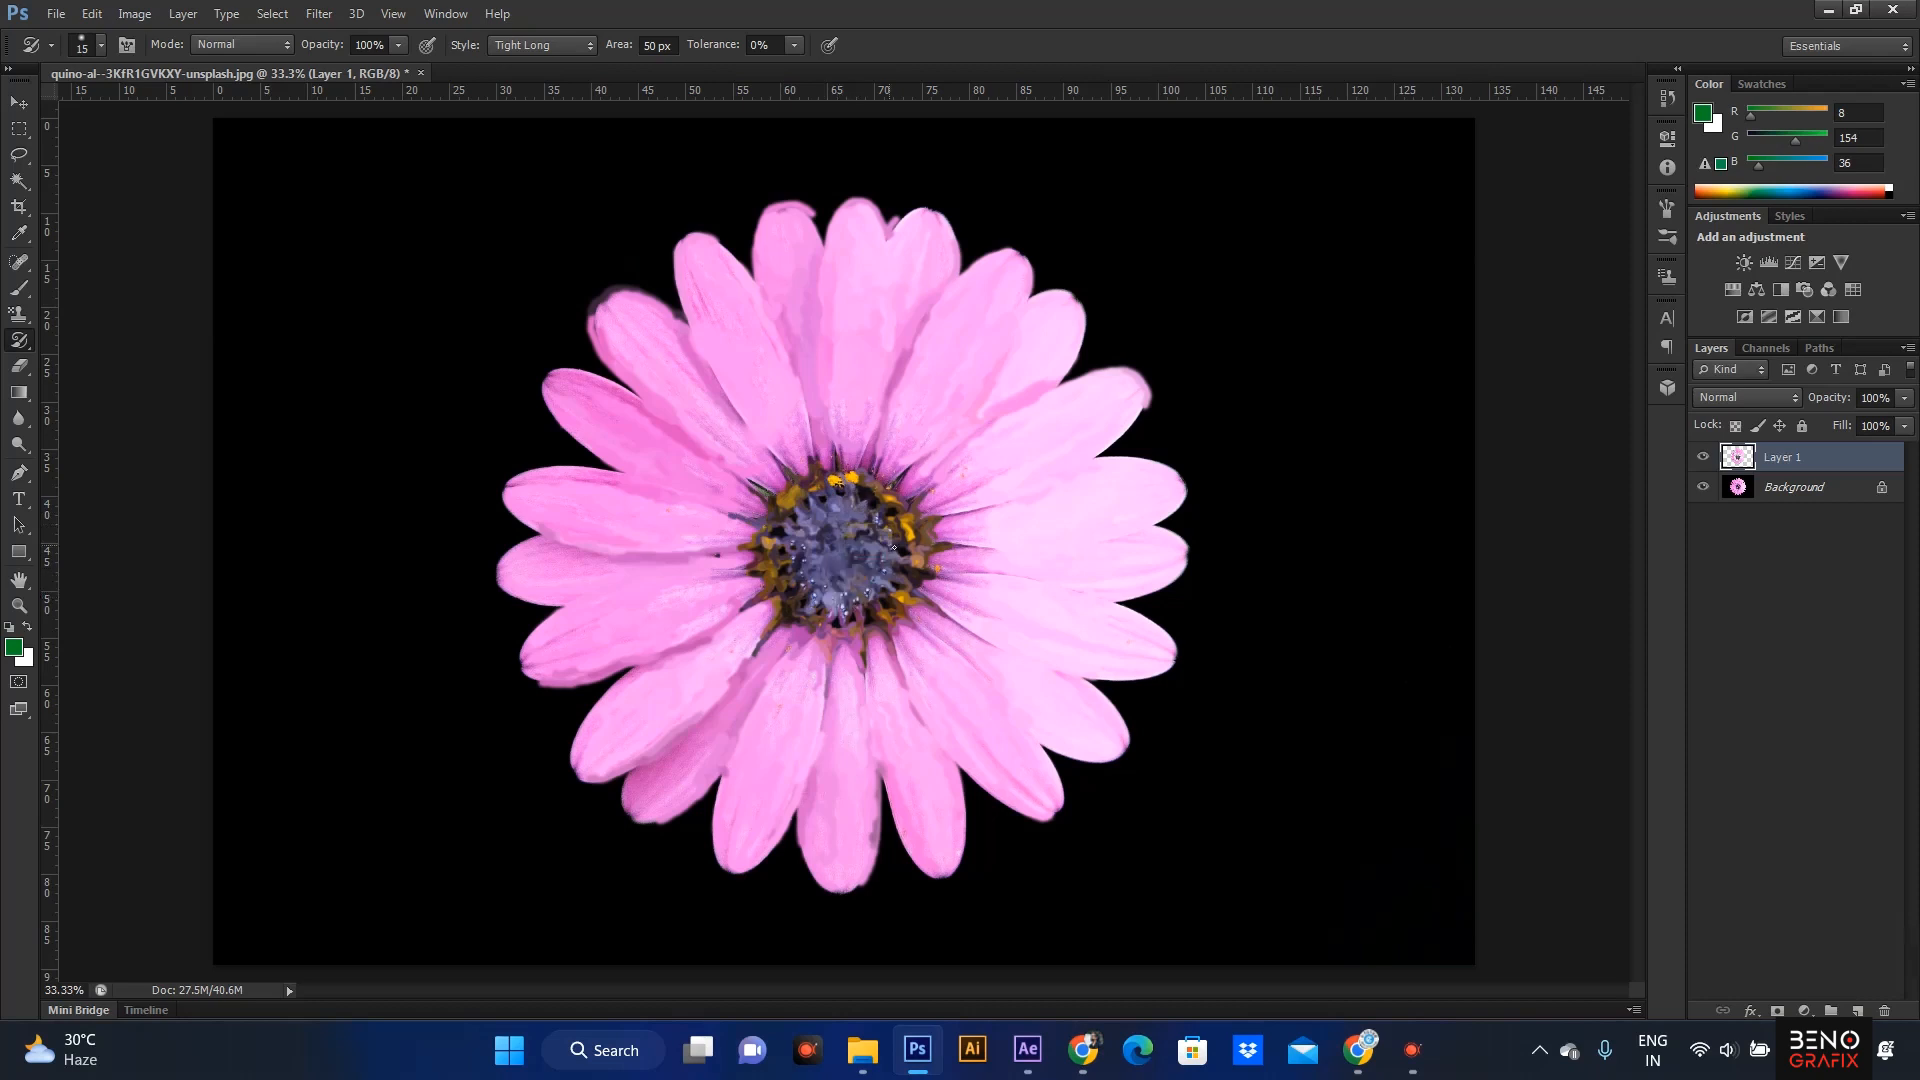
Step: Open the list of stroke styles for the Art History Brush
{"action": "left_click", "coordinate": [535, 48]}
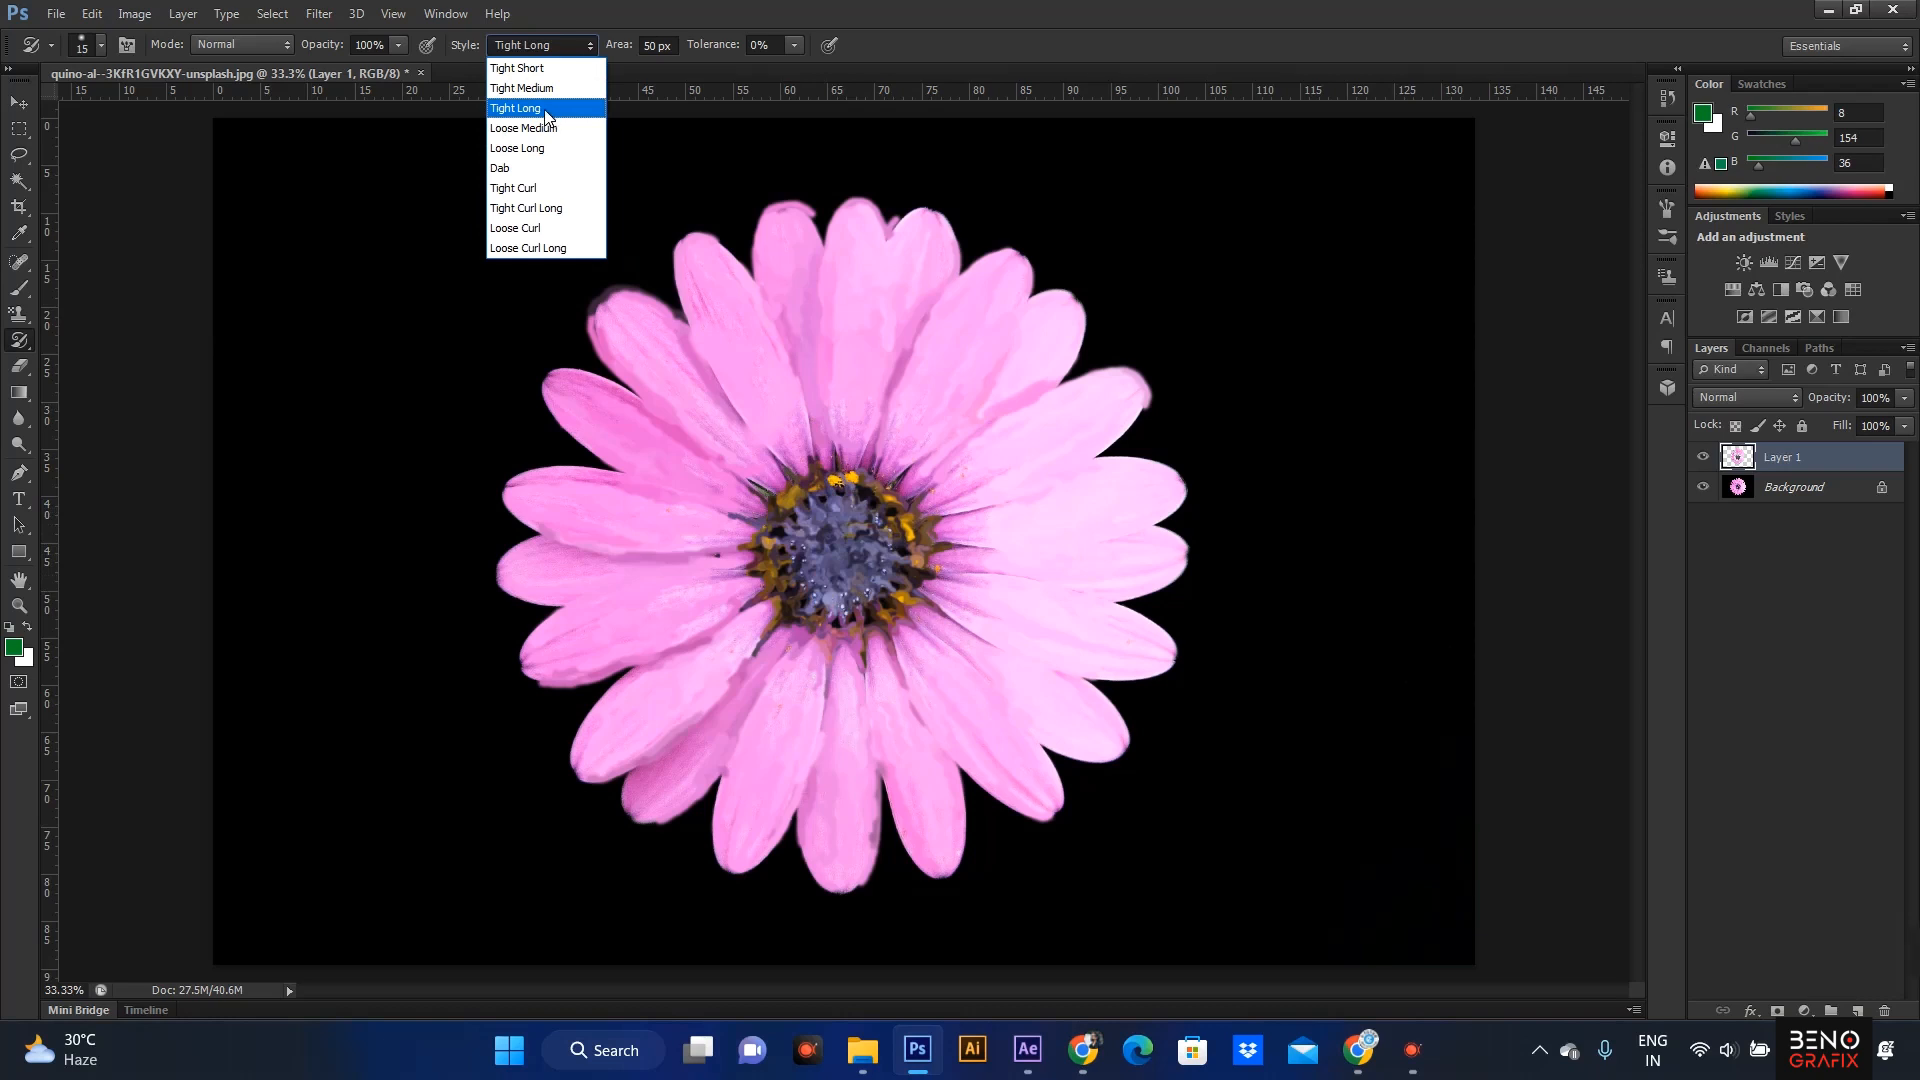
{"action": "left_click", "coordinate": [634, 114]}
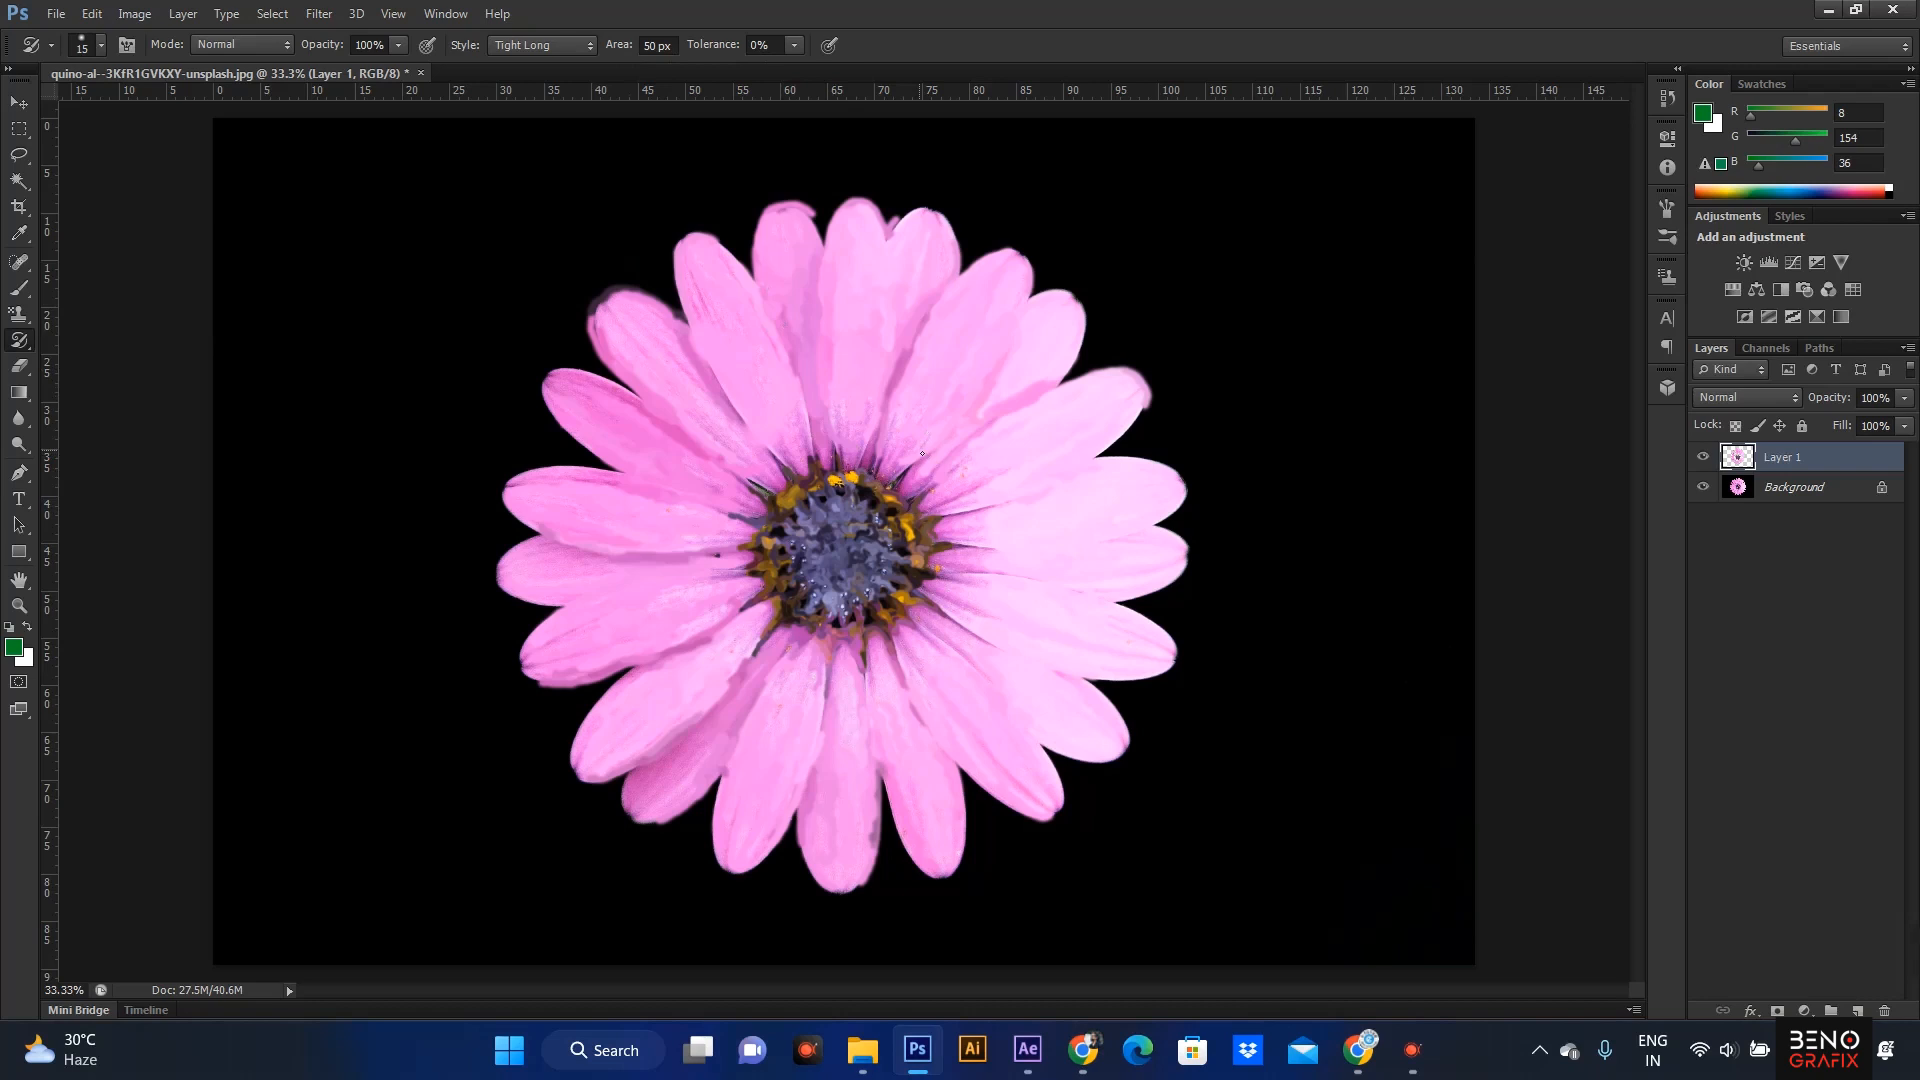
{"action": "left_click", "coordinate": [531, 46]}
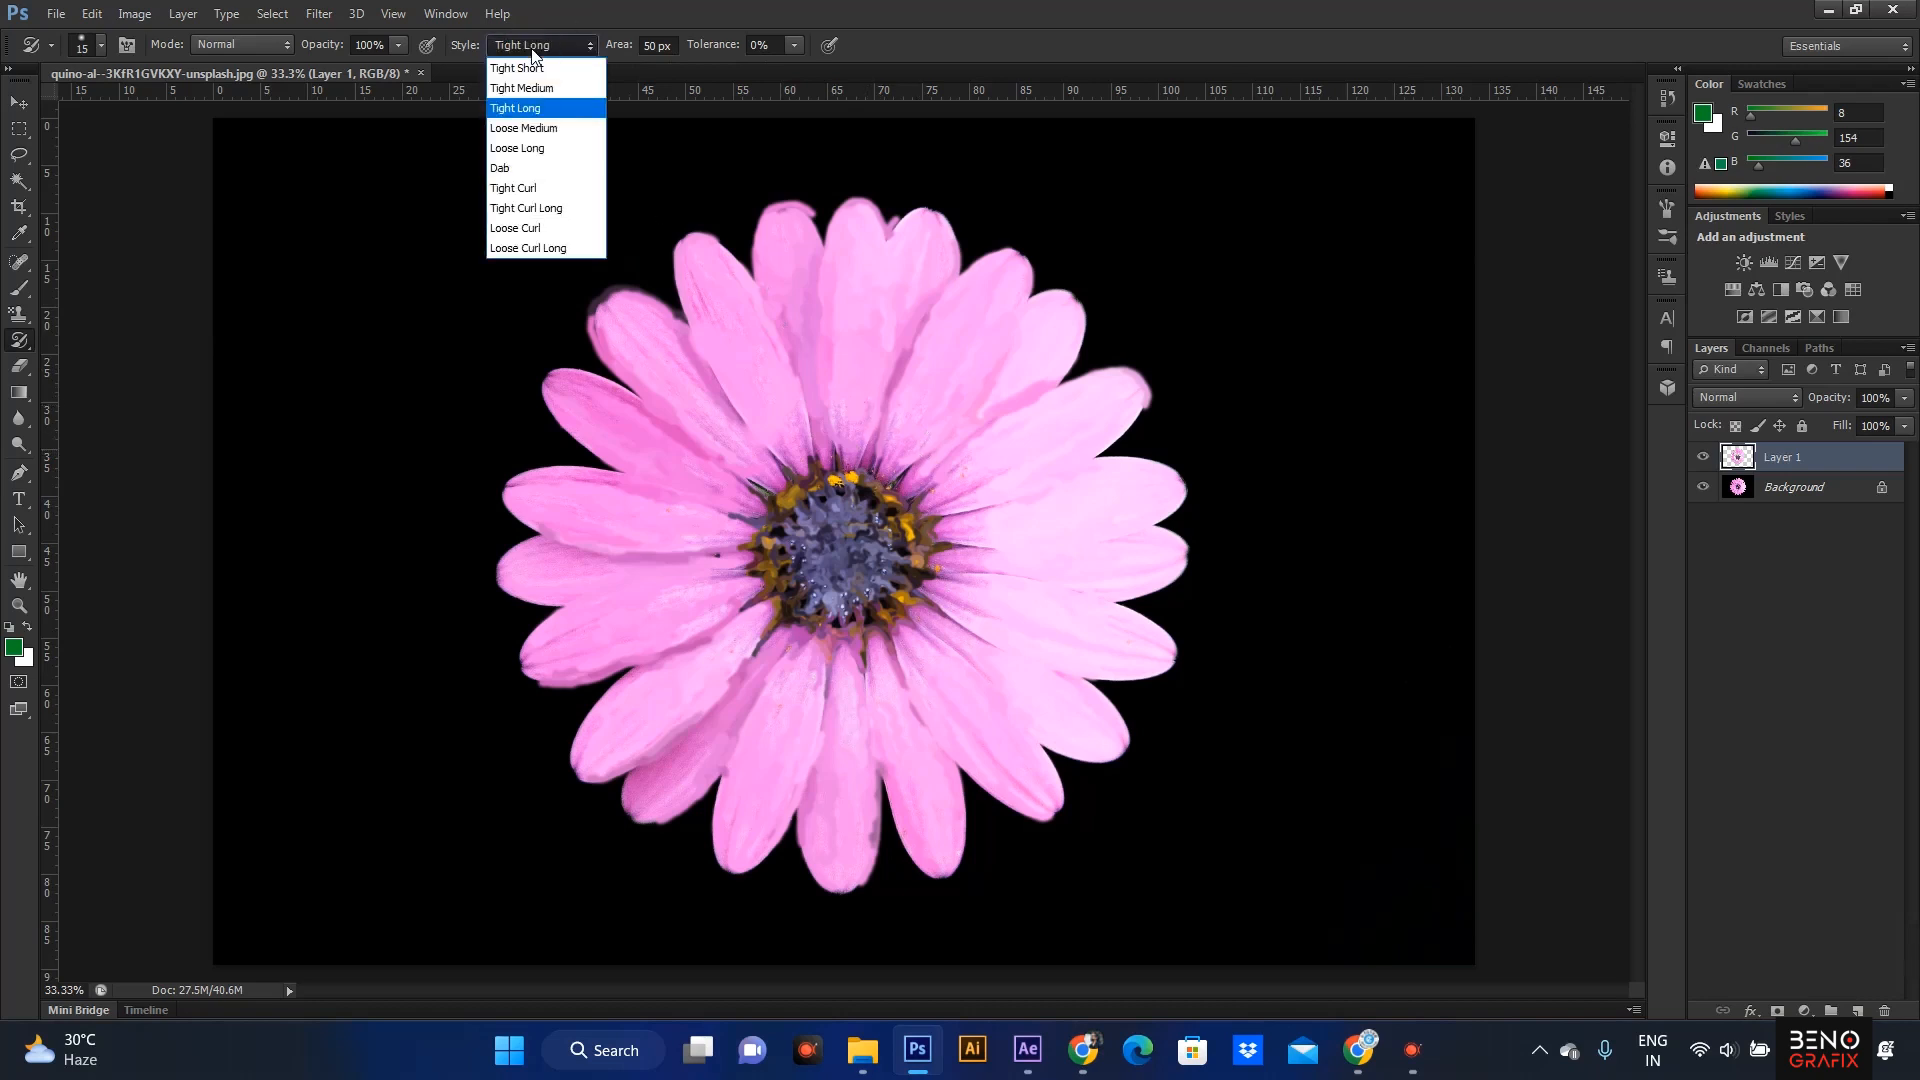